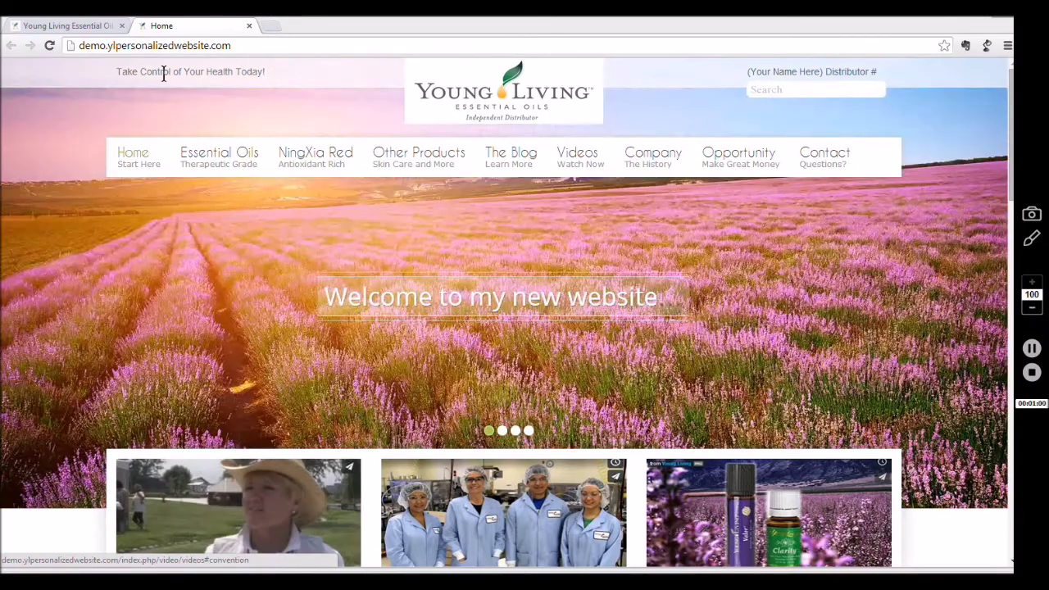
# - Look over the three promo boxes below the slideshow on the site's home page
pyautogui.click(62, 25)
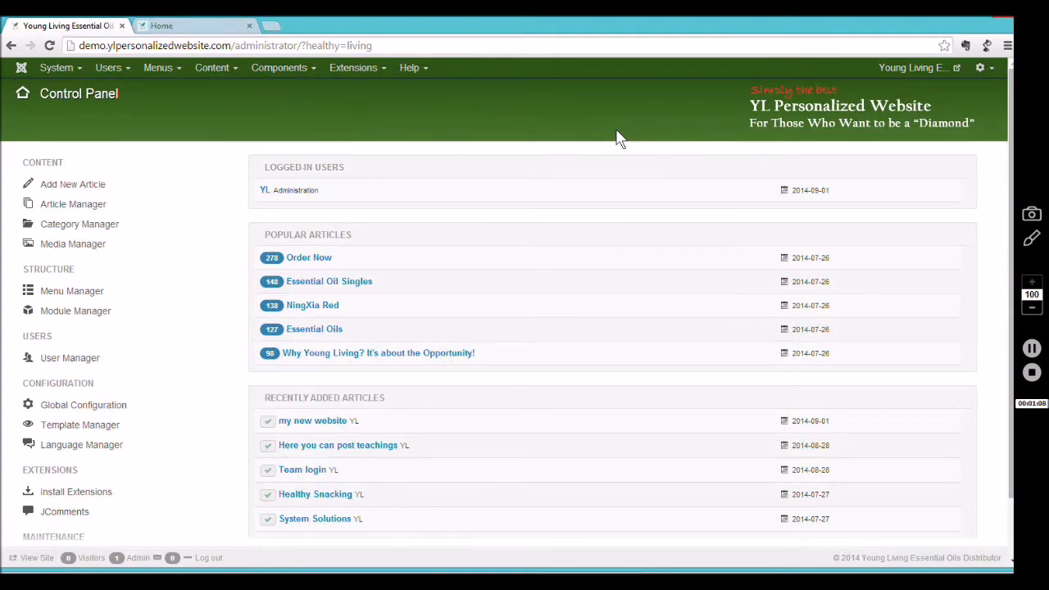
pyautogui.click(214, 25)
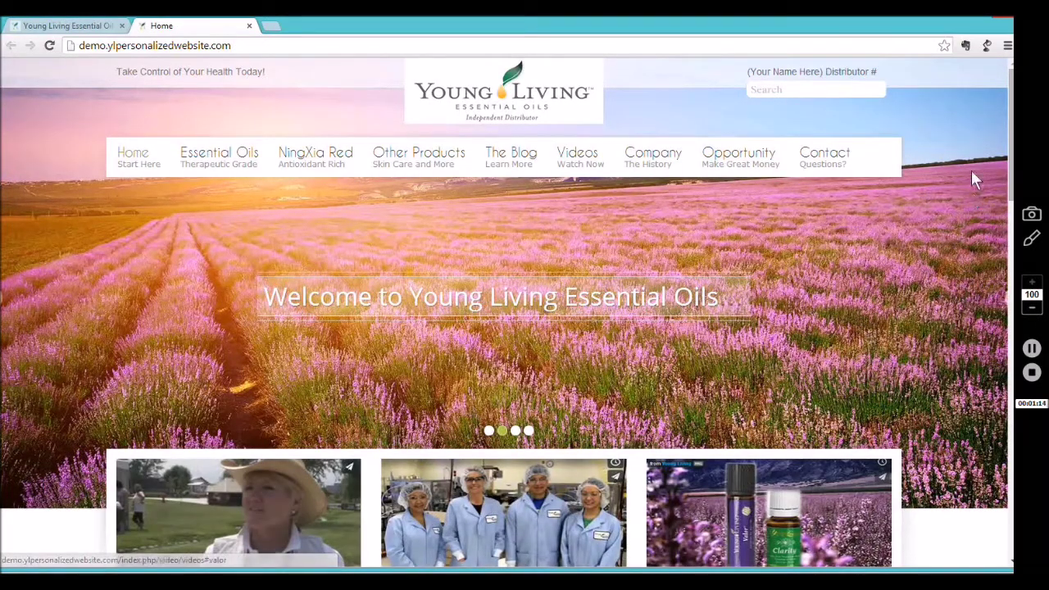
pyautogui.moveTo(1011, 145); pyautogui.dragTo(1016, 215)
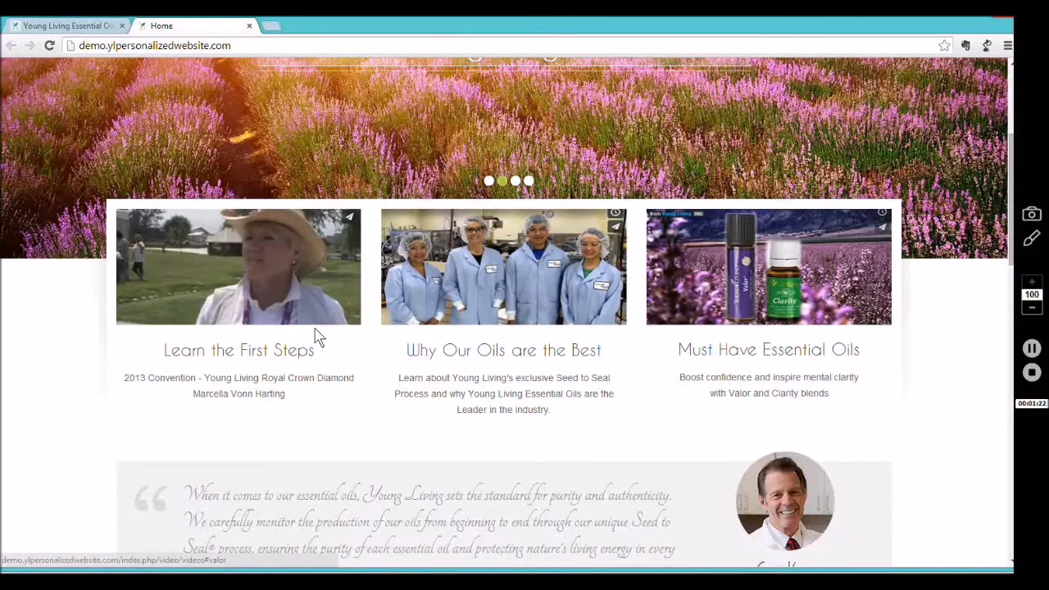
# - Open the Module Manager in the site administration and set the list to show all modules
pyautogui.hotkey('ctrl', 'Tab')
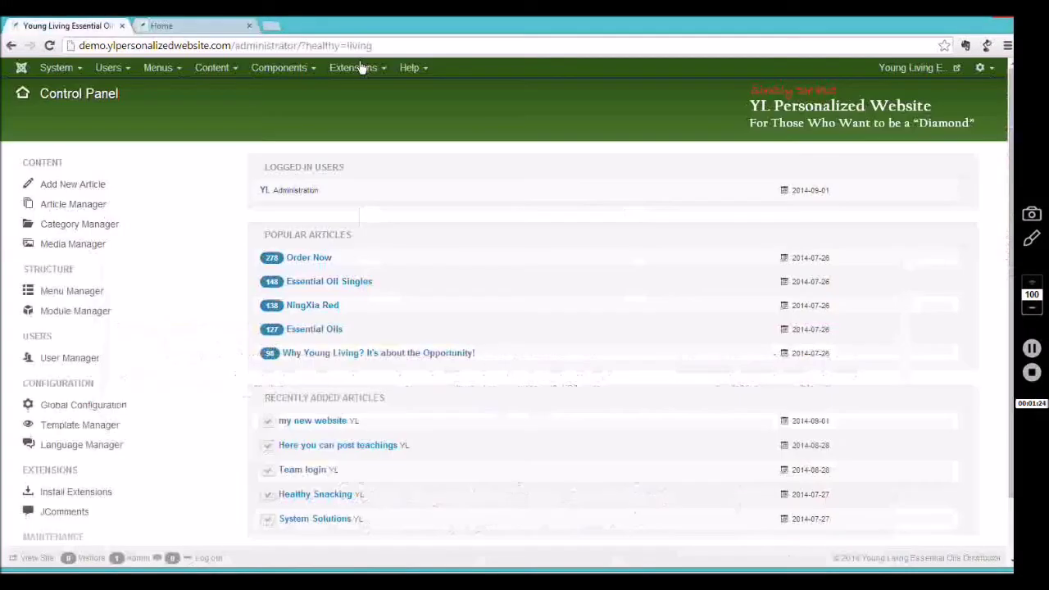
pyautogui.click(358, 68)
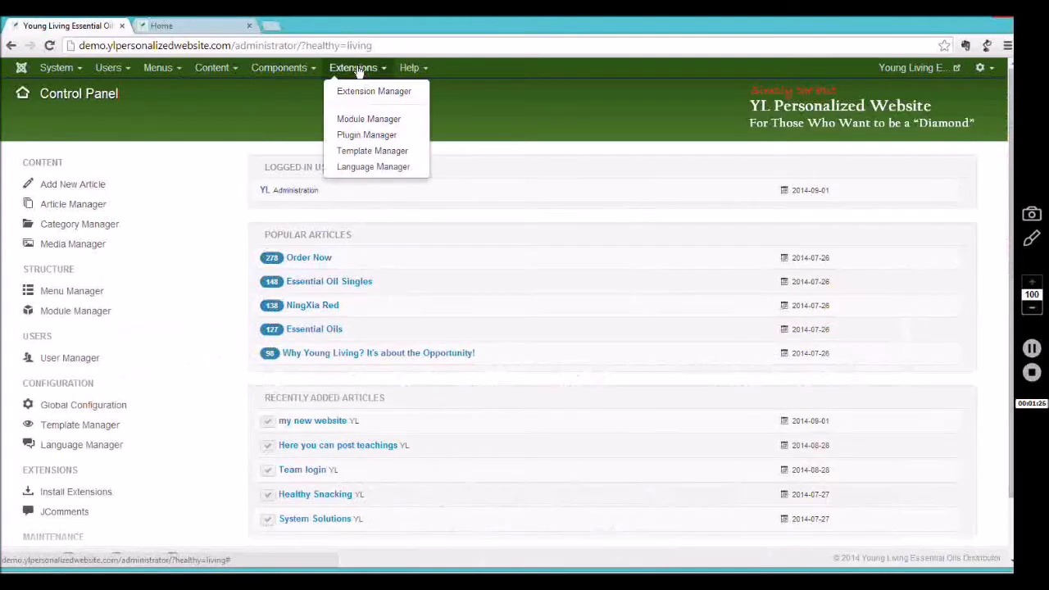
pyautogui.click(361, 119)
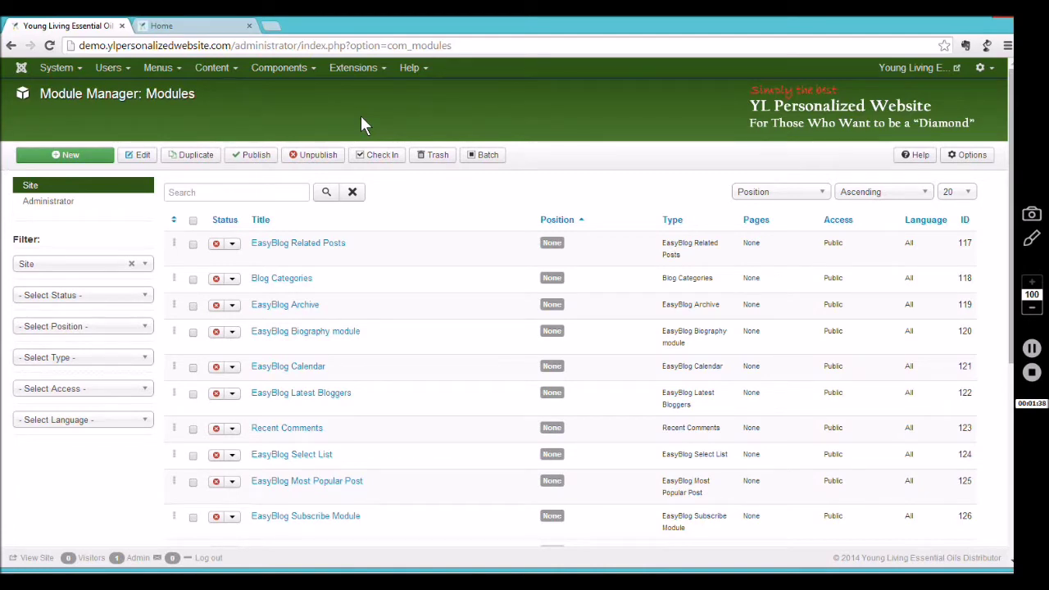
pyautogui.click(967, 194)
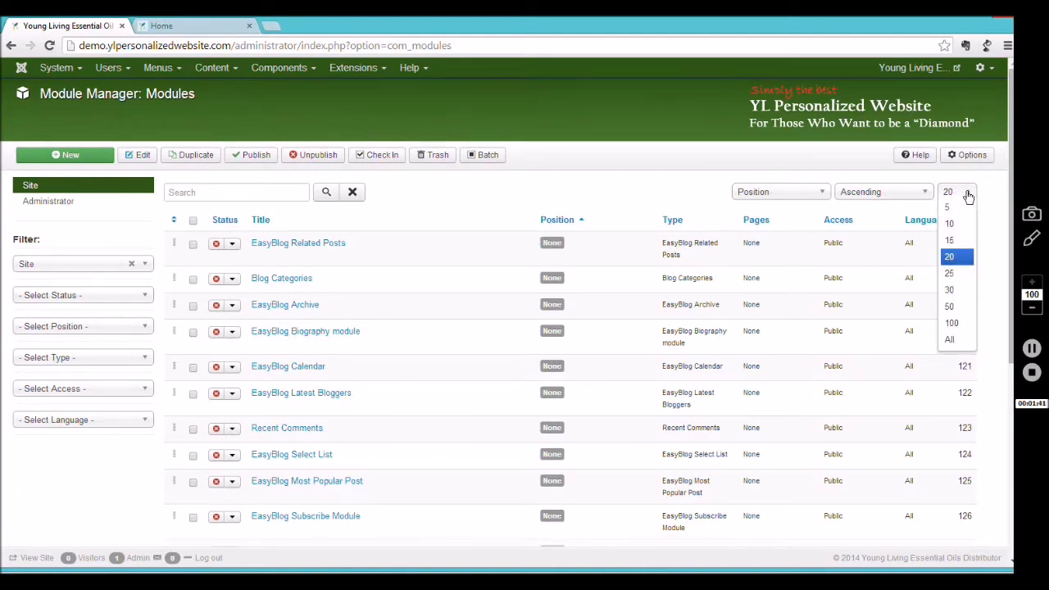
pyautogui.click(953, 340)
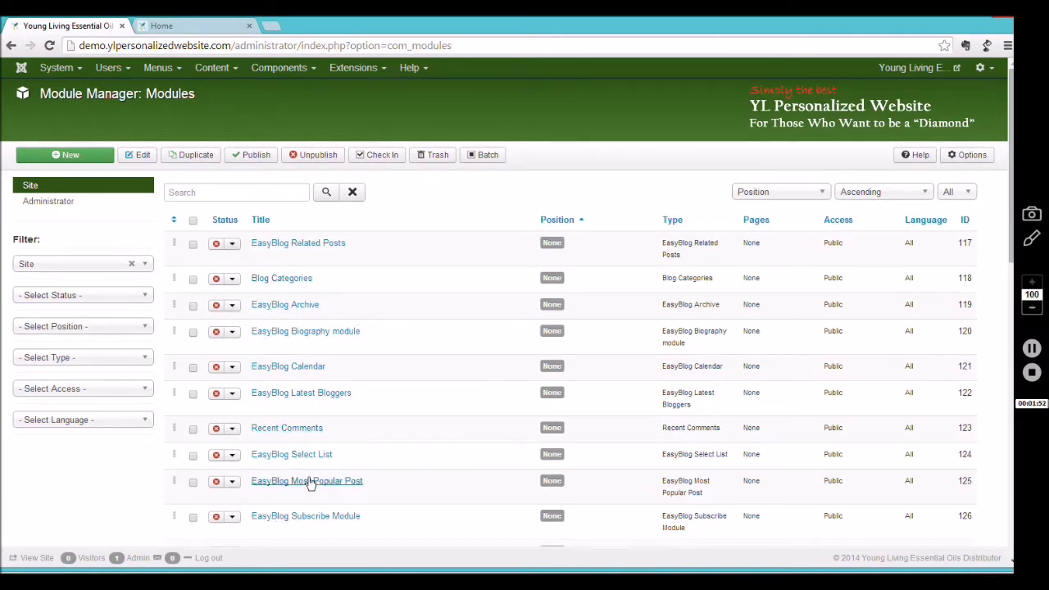
# - Find the modules in the promo position, compare them with the home page, and open "Learn the First Steps Promo" for editing
pyautogui.scroll(-2, 1021, 231)
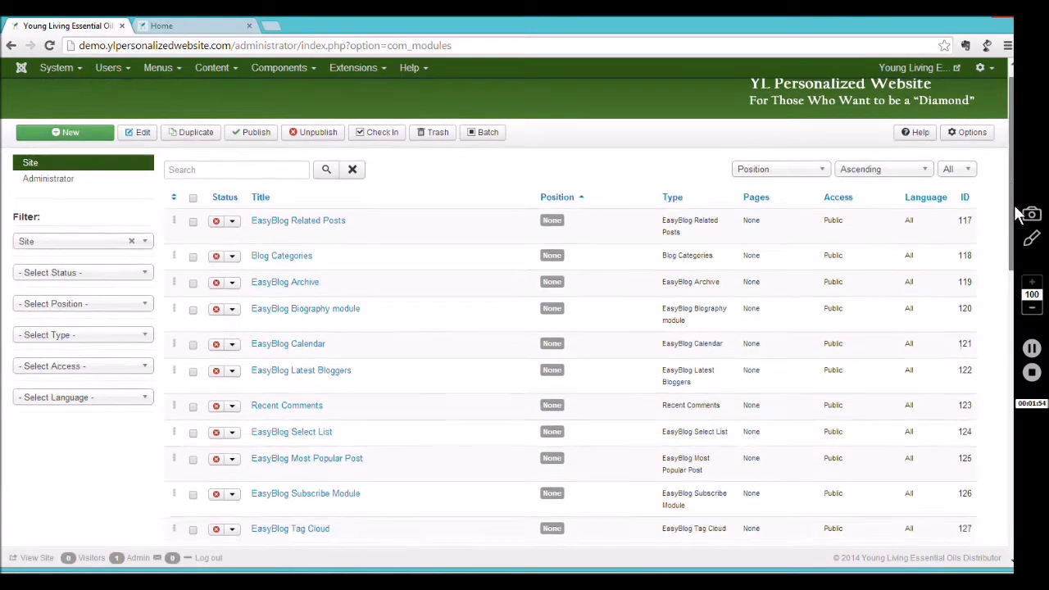
pyautogui.scroll(-4, 1020, 232)
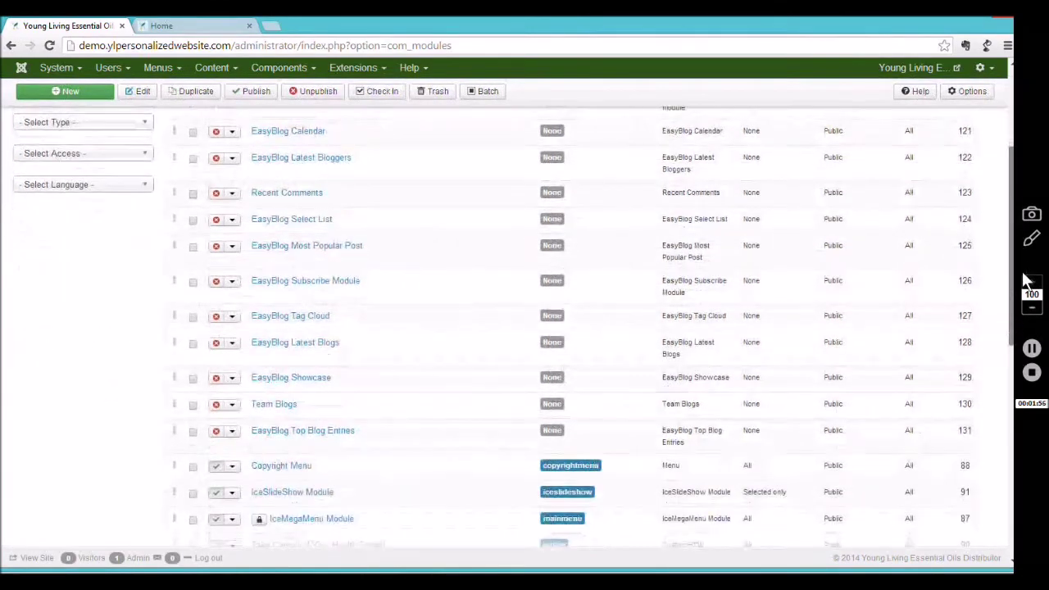
pyautogui.scroll(-4, 1031, 322)
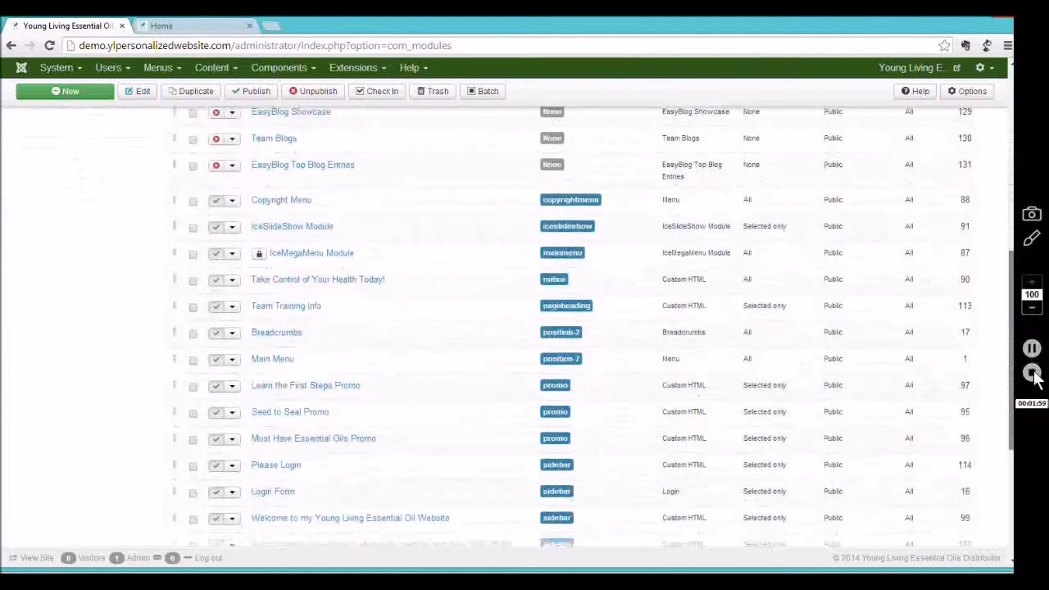
pyautogui.scroll(-2, 1039, 384)
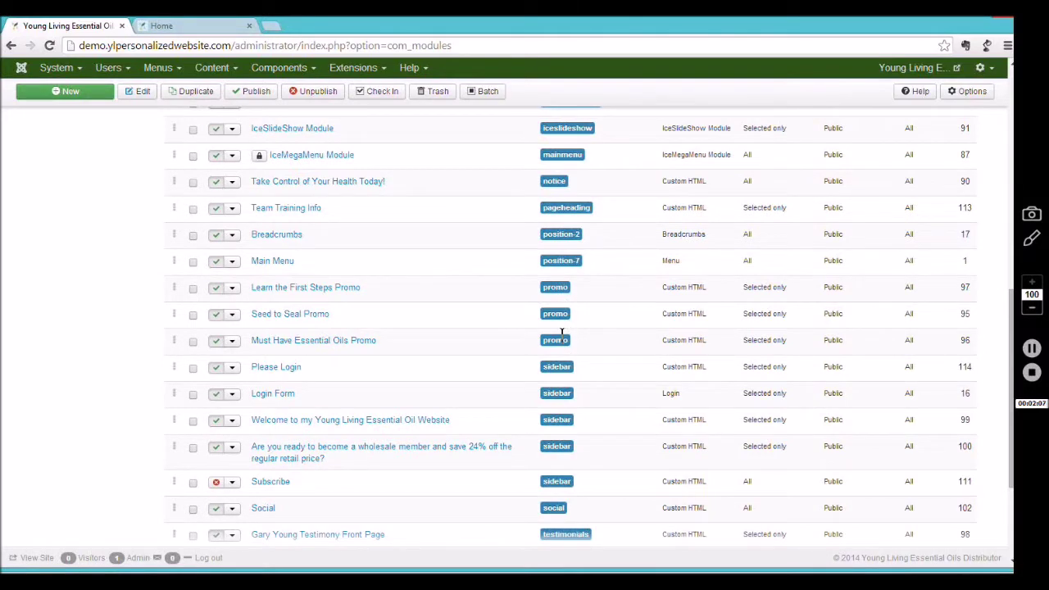
pyautogui.click(190, 24)
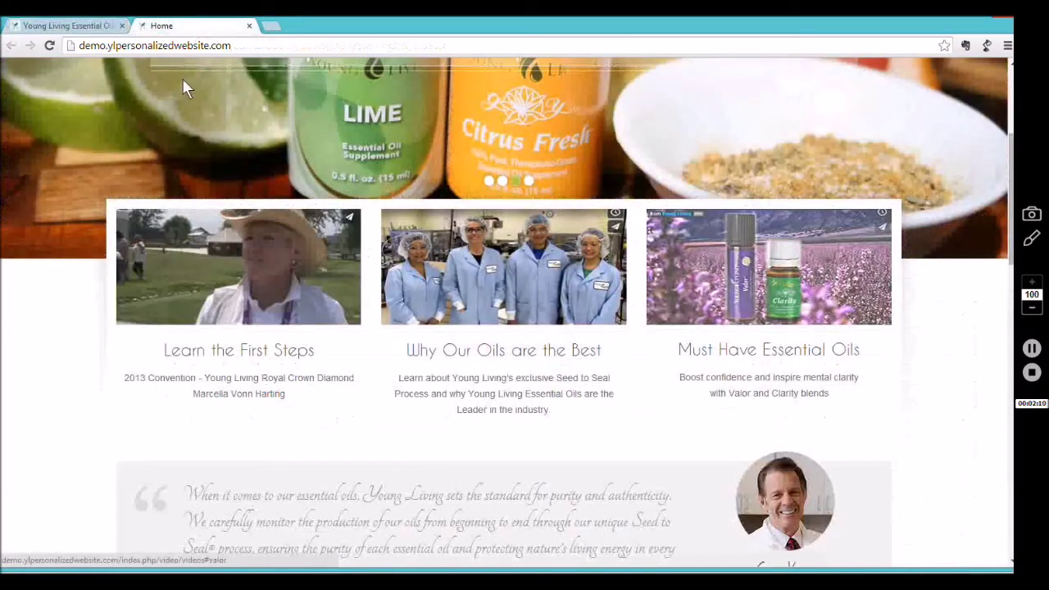
pyautogui.click(90, 26)
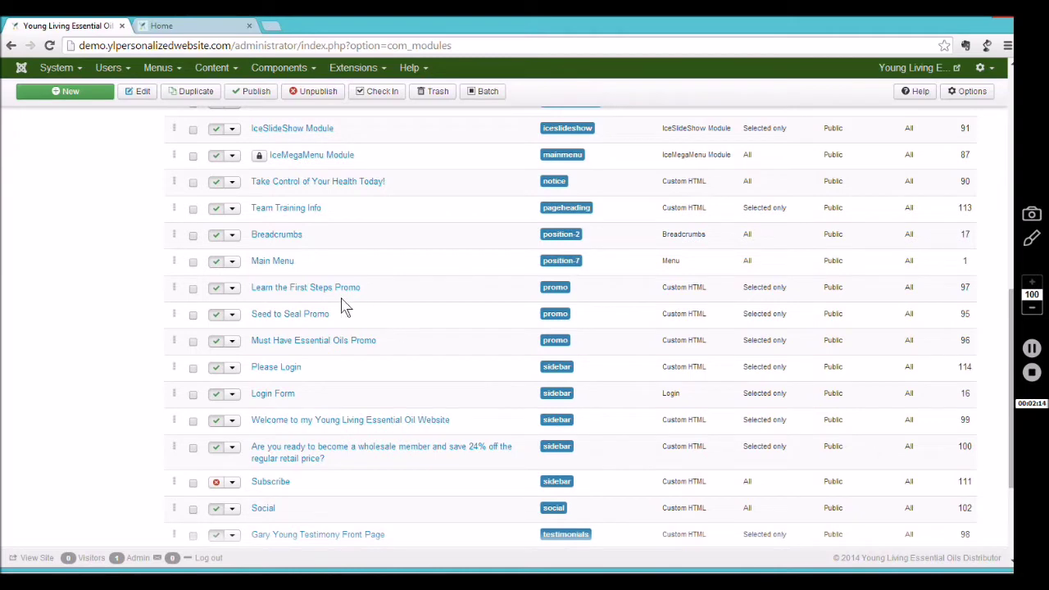
pyautogui.click(316, 291)
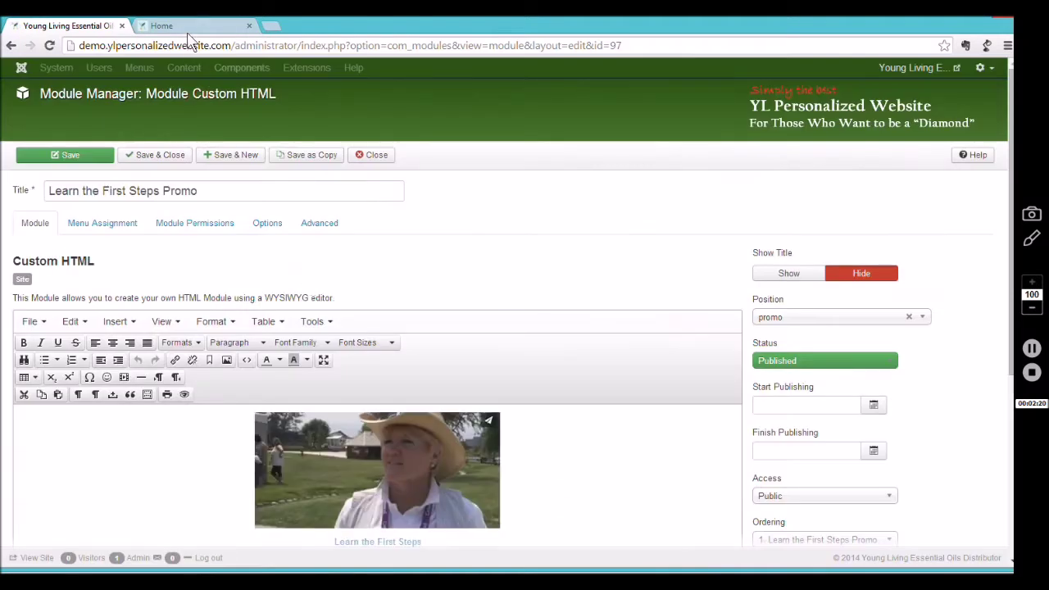
# - Compare the module with its home page box and inspect the link on its picture without changing it
pyautogui.click(229, 25)
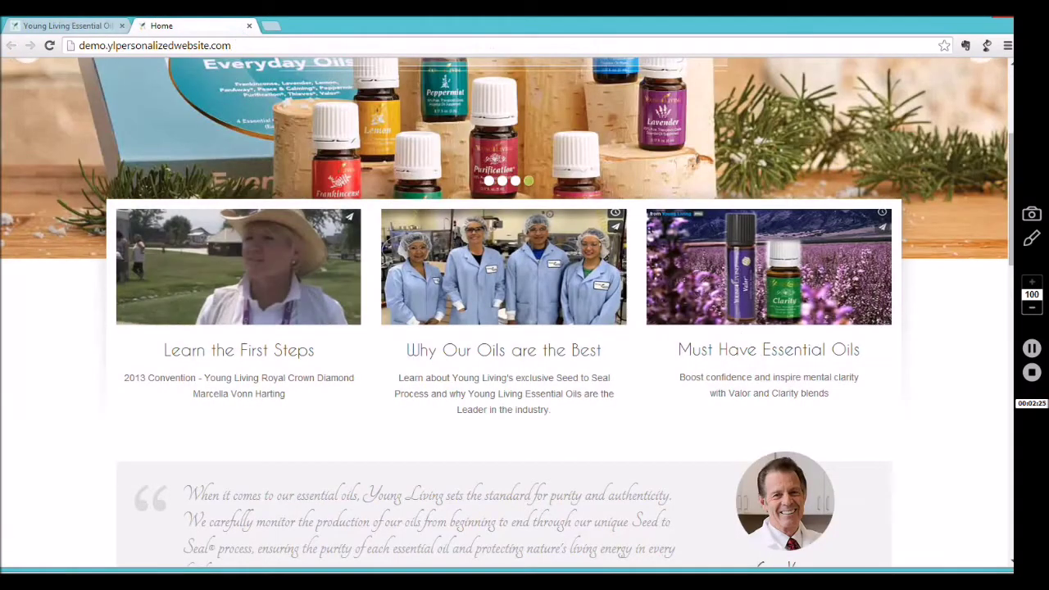
pyautogui.click(94, 26)
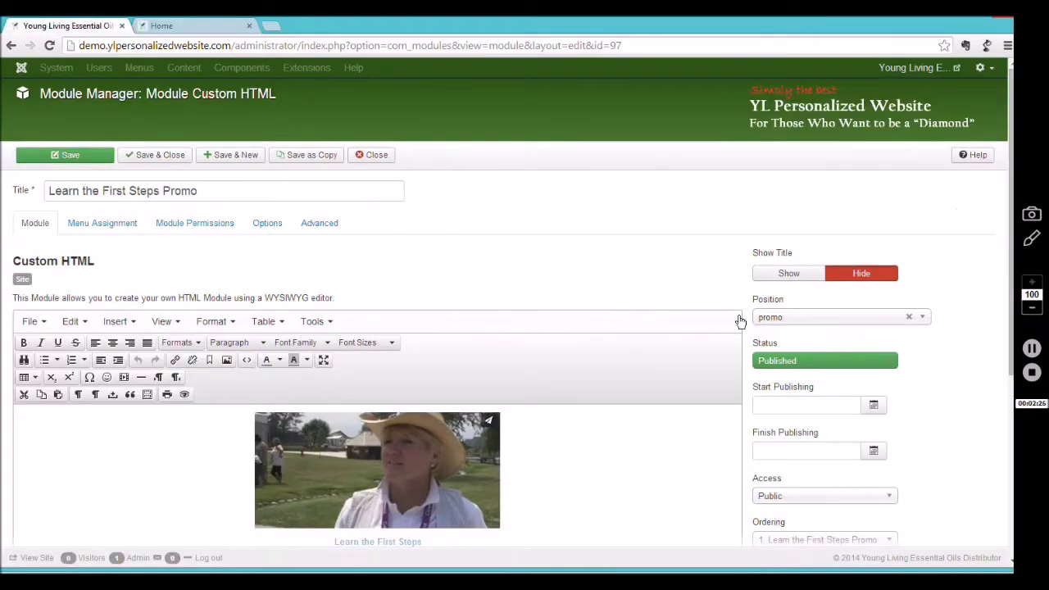
pyautogui.moveTo(1014, 270); pyautogui.dragTo(1020, 335)
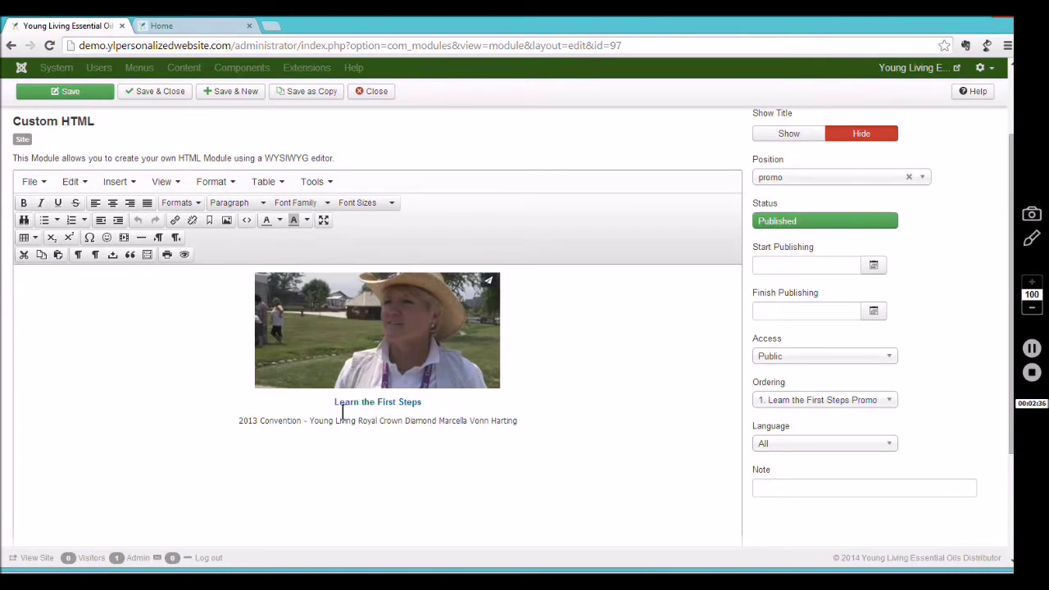
pyautogui.click(397, 375)
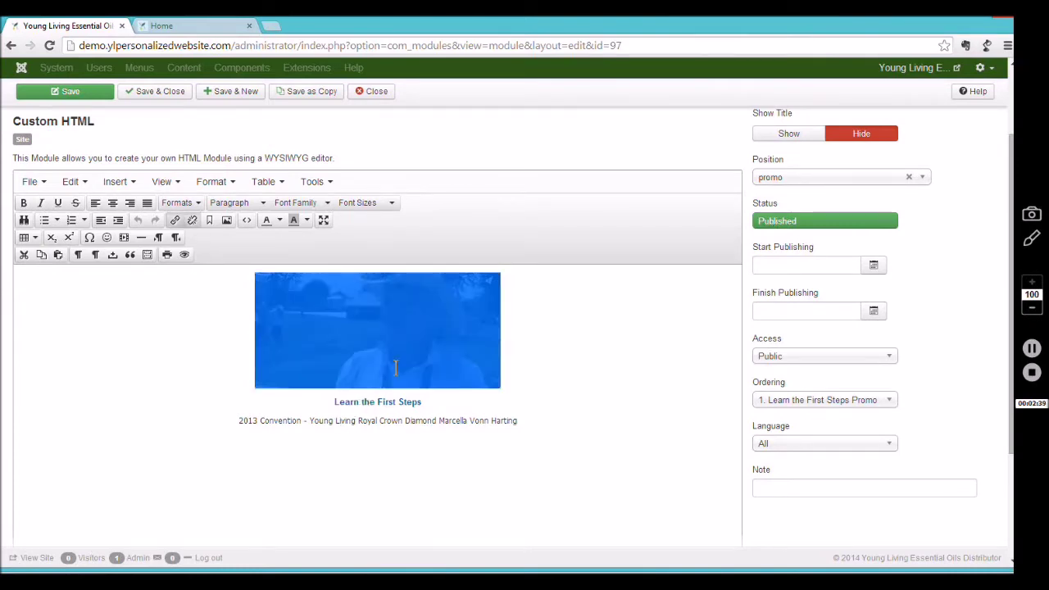
pyautogui.click(174, 220)
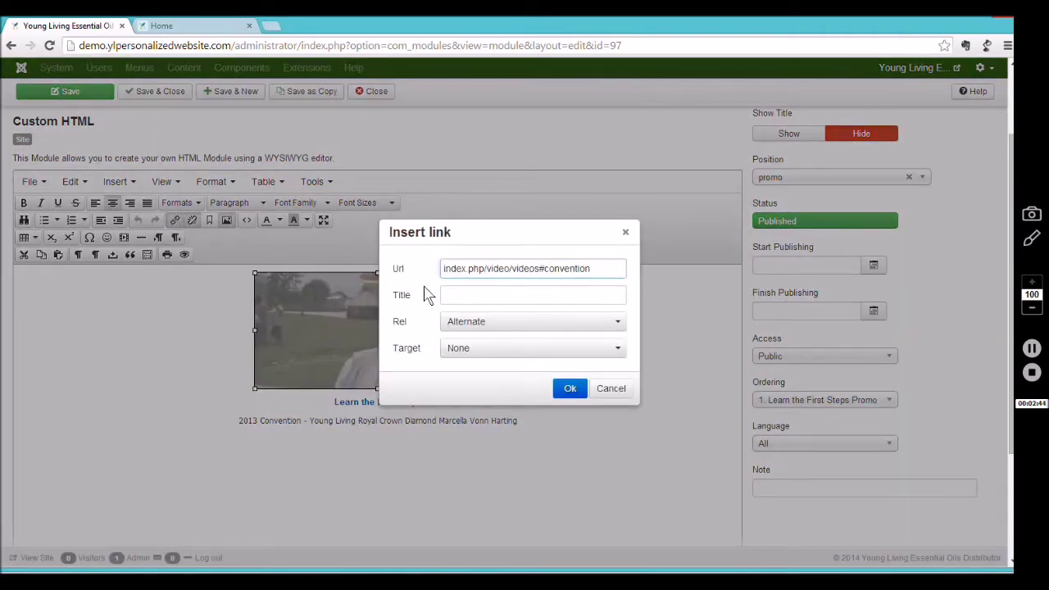
pyautogui.click(612, 389)
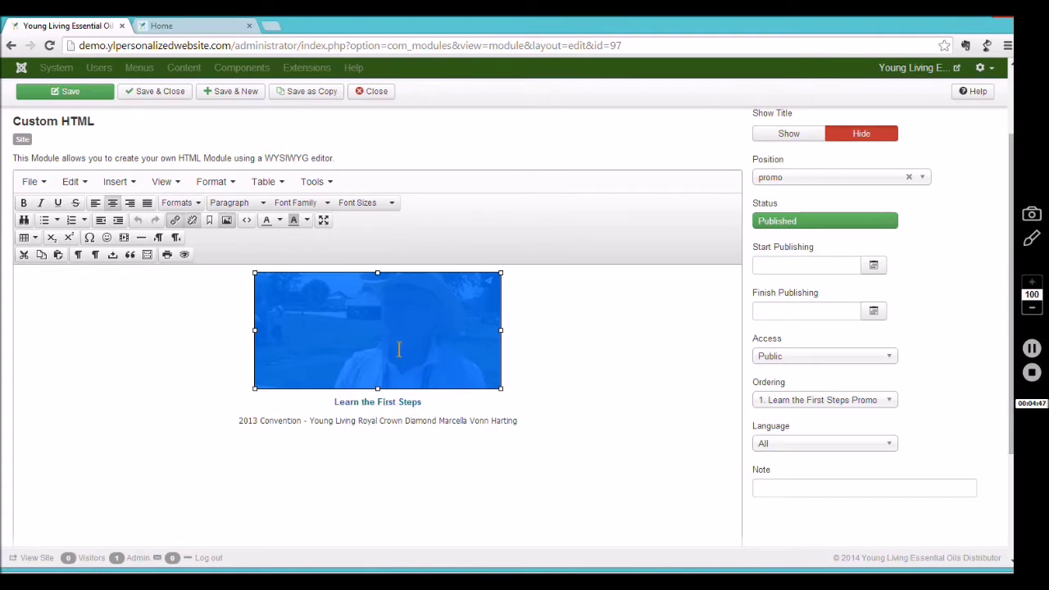
pyautogui.click(524, 334)
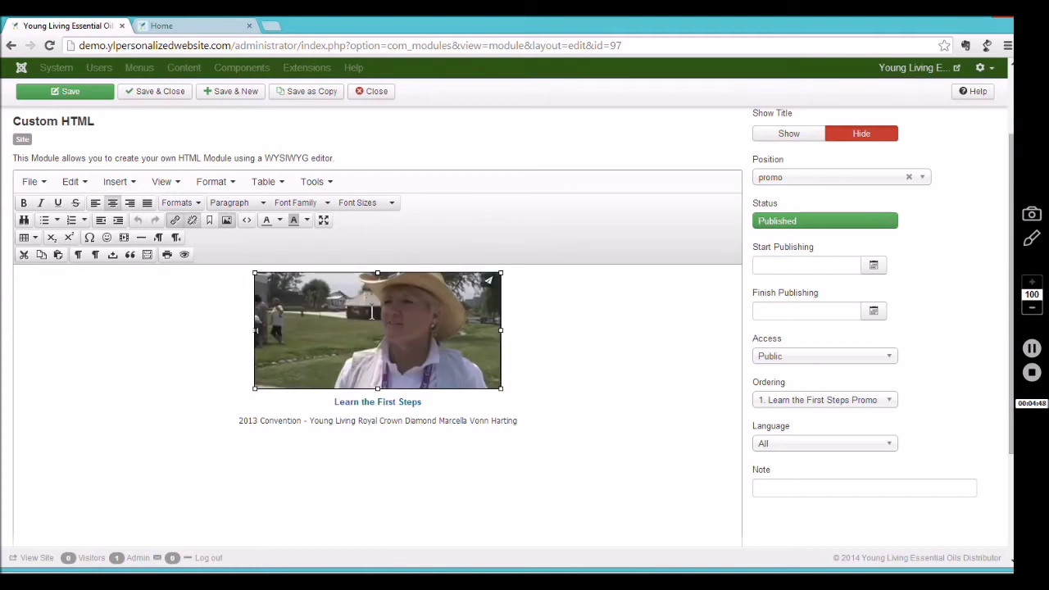
# - Delete the picture above the "Learn the First Steps" heading and centre the empty line left in its place
pyautogui.click(196, 28)
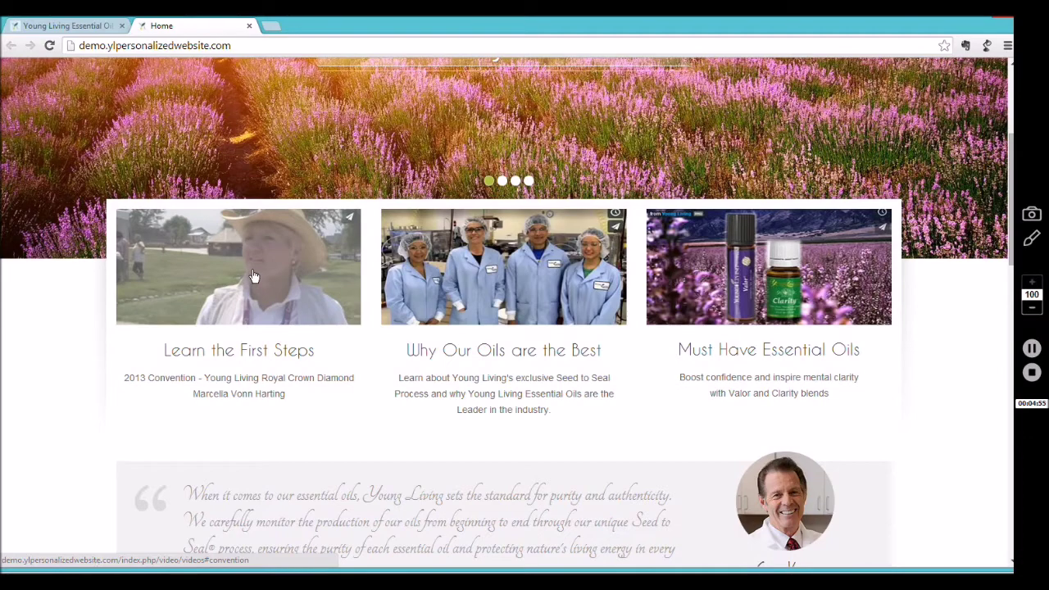
pyautogui.click(88, 25)
pyautogui.doubleClick(364, 307)
pyautogui.press('Delete')
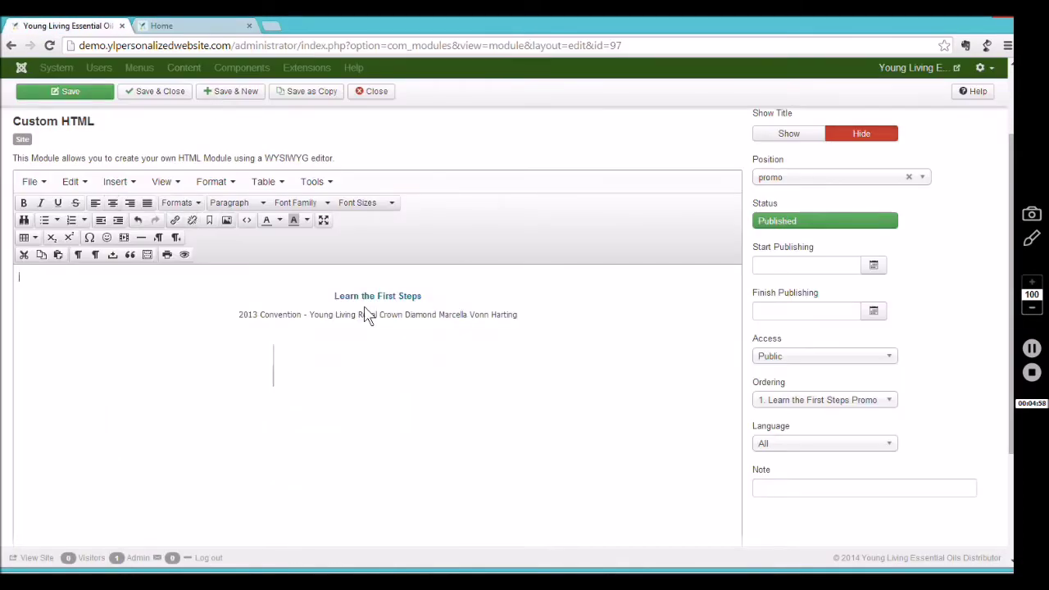
pyautogui.click(112, 203)
pyautogui.click(114, 202)
pyautogui.scroll(-3, 1016, 276)
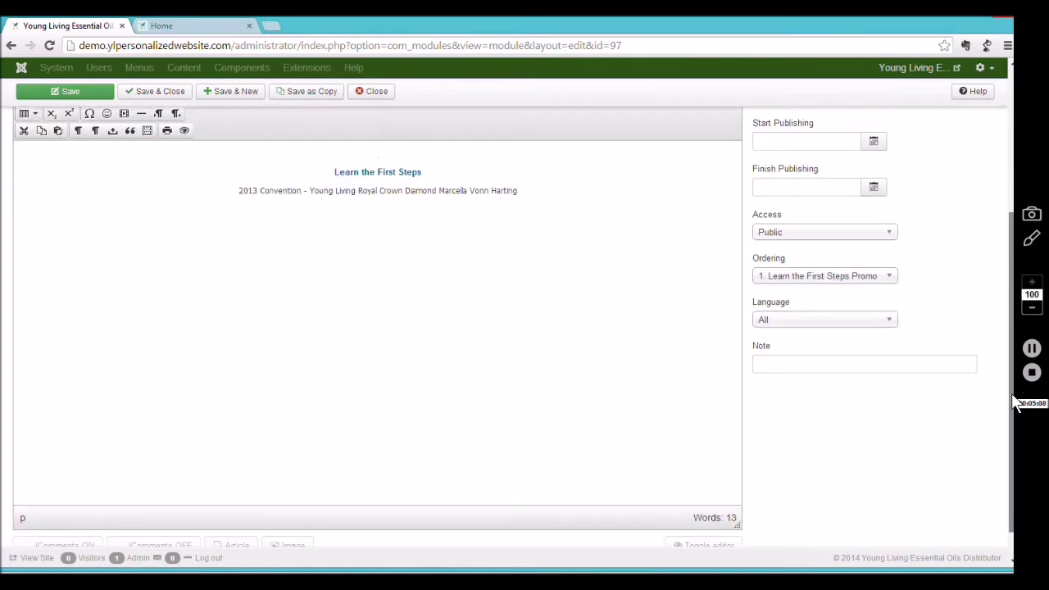
pyautogui.scroll(-1, 1016, 399)
pyautogui.click(285, 510)
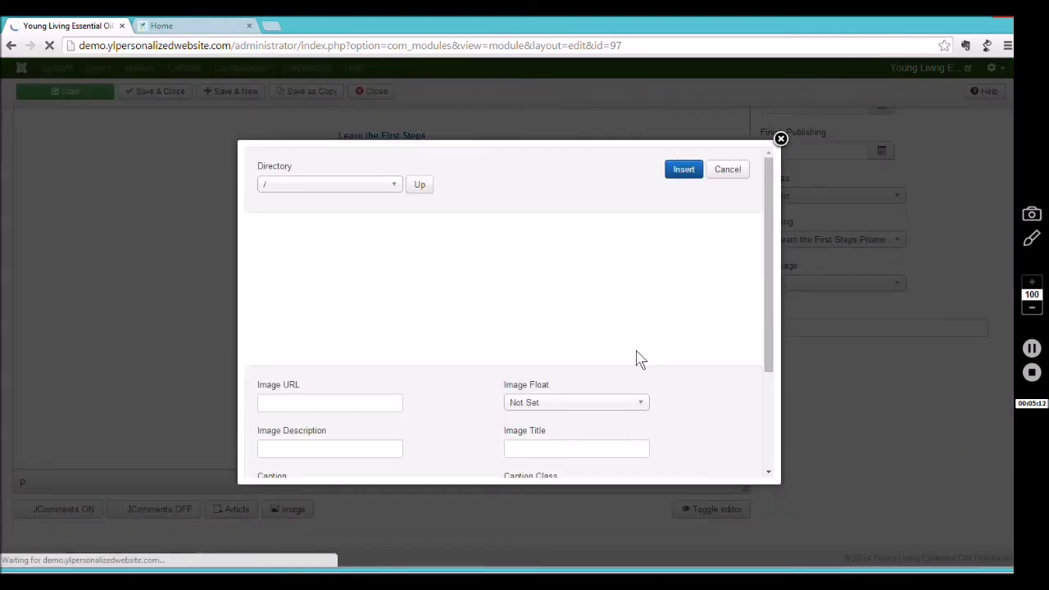
pyautogui.moveTo(758, 245); pyautogui.dragTo(760, 270)
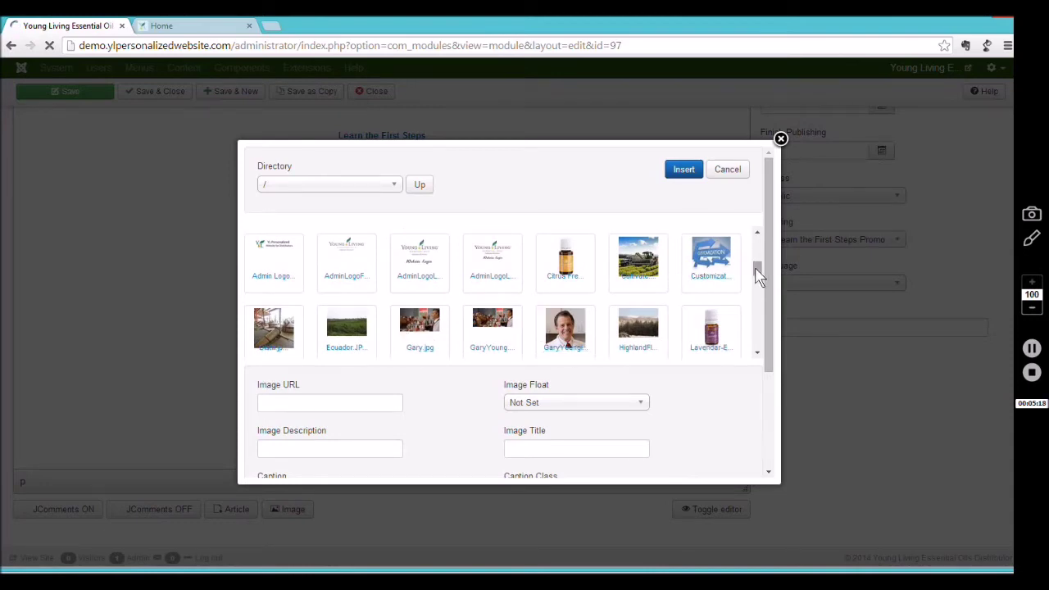
pyautogui.moveTo(770, 324); pyautogui.dragTo(772, 380)
pyautogui.click(407, 418)
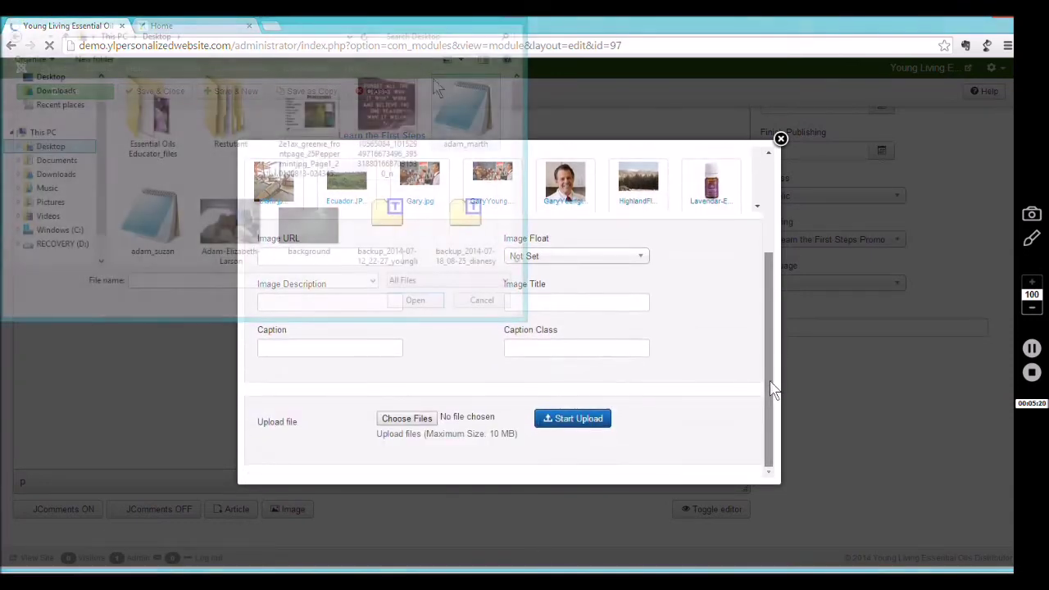
pyautogui.click(299, 119)
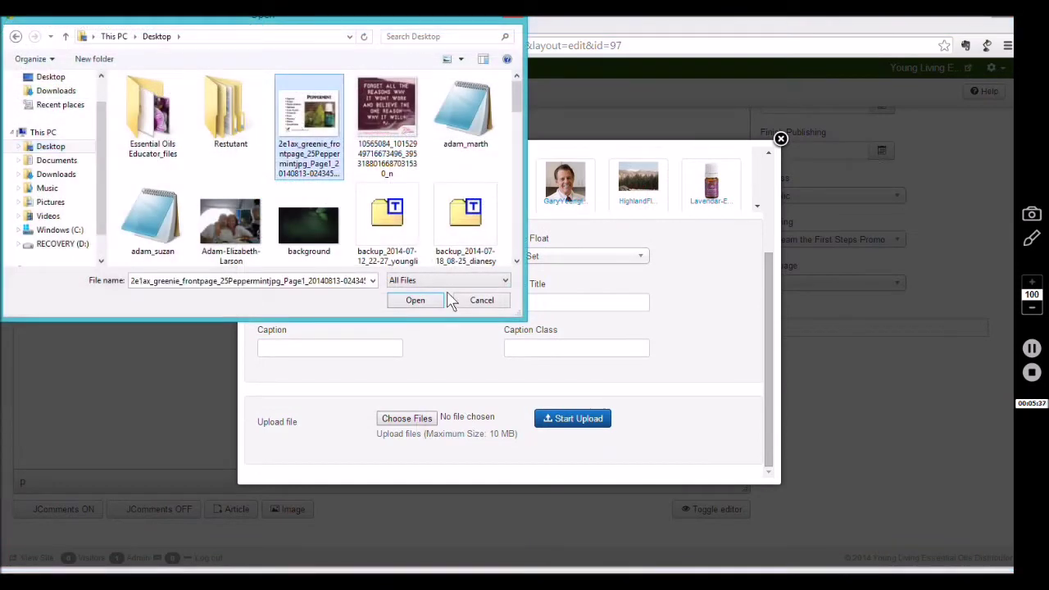
pyautogui.click(416, 302)
pyautogui.click(576, 428)
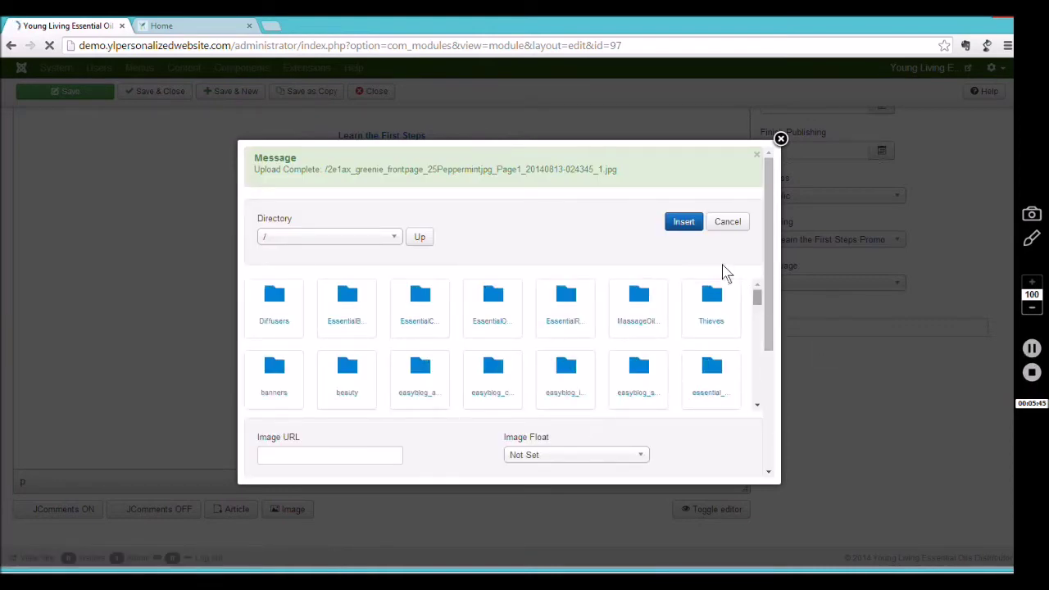
# - Insert the library image images/MustHave.jpg above the "Learn the First Steps" heading
pyautogui.moveTo(757, 304); pyautogui.dragTo(761, 319)
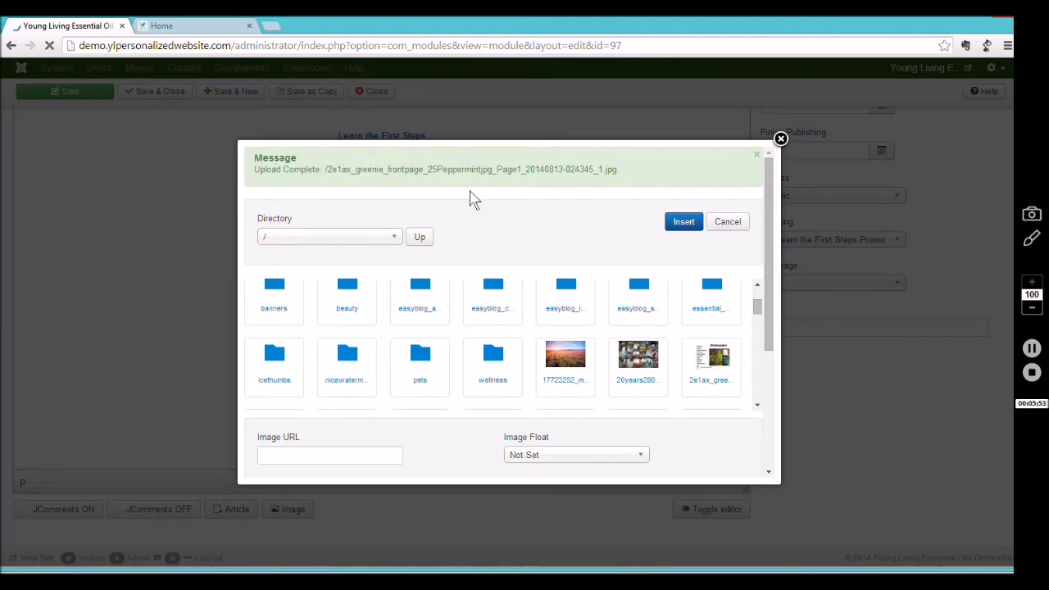
pyautogui.moveTo(758, 304); pyautogui.dragTo(758, 326)
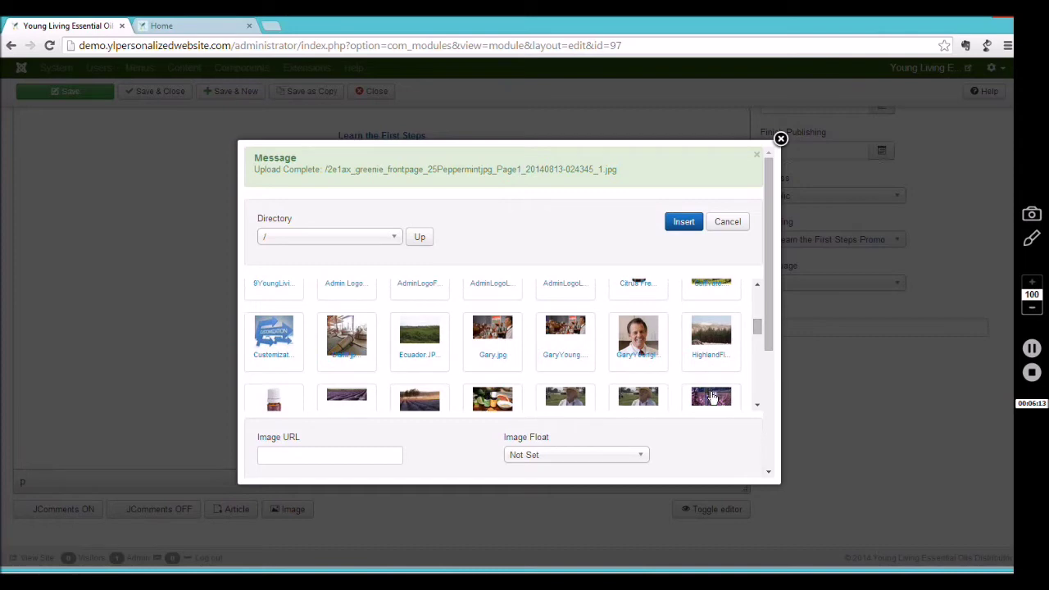
pyautogui.click(711, 396)
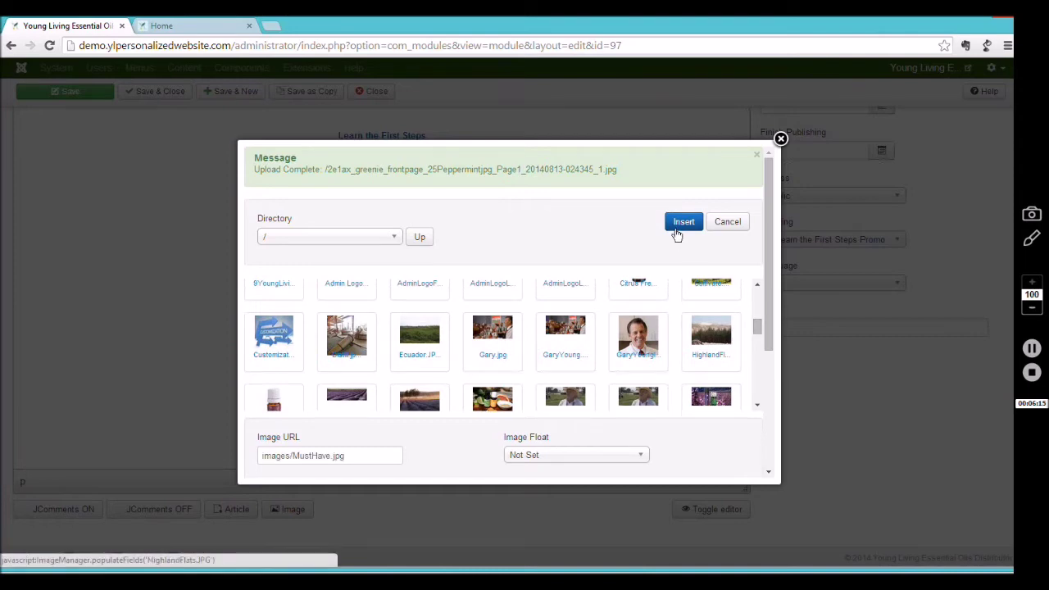
pyautogui.click(684, 223)
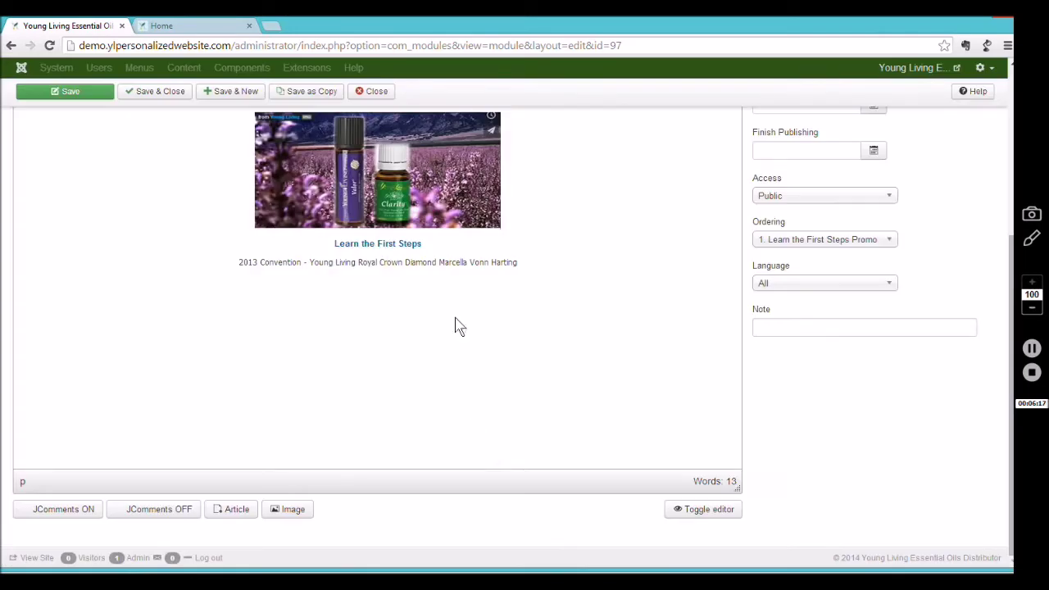
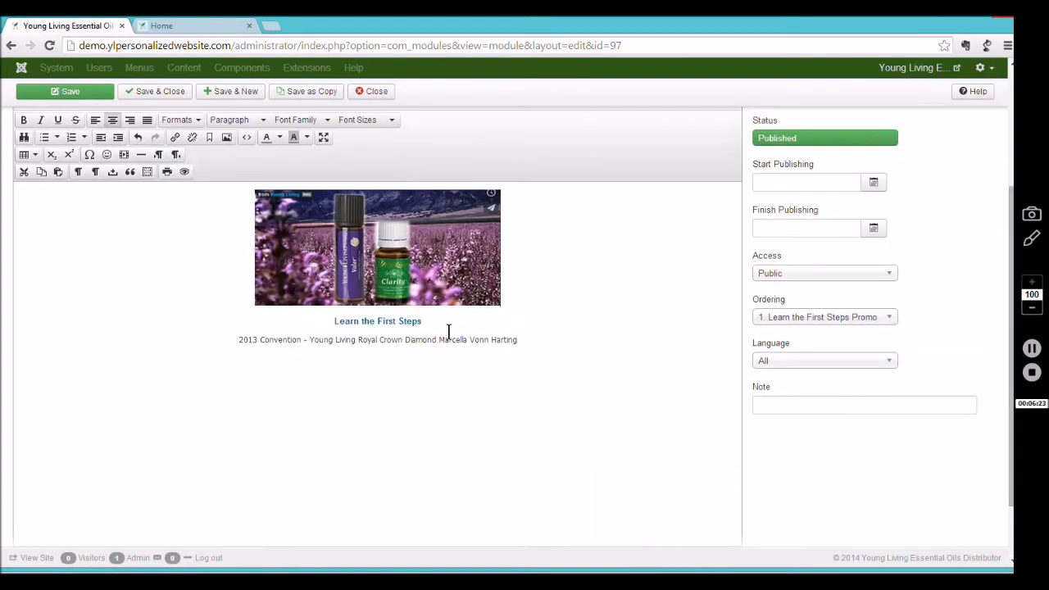
# - Replace the "Learn the First Steps" heading below the picture with "This is my new great blog"
pyautogui.click(435, 321)
pyautogui.moveTo(435, 320); pyautogui.dragTo(336, 325)
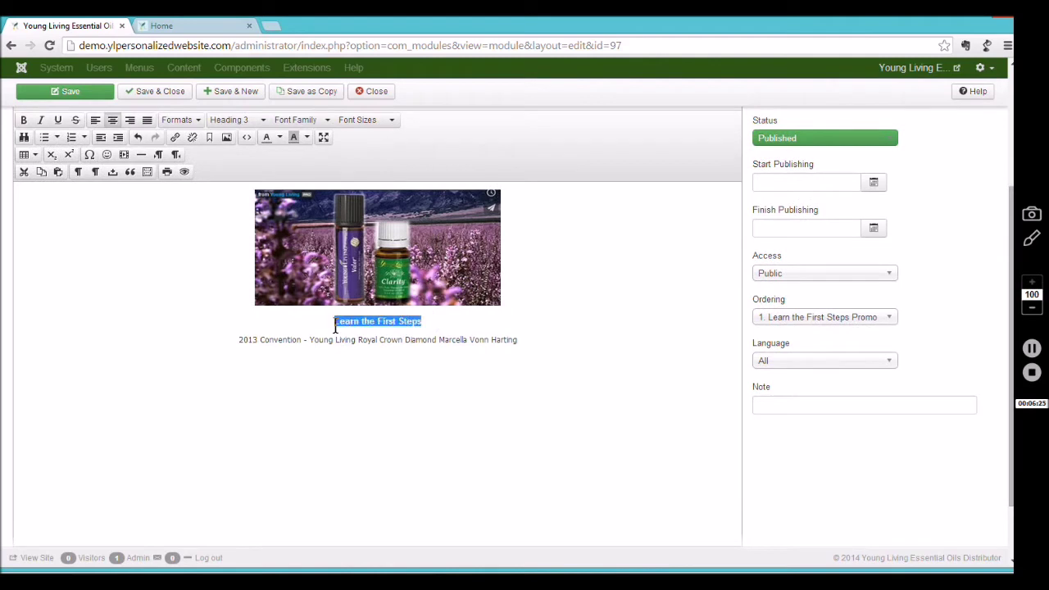
pyautogui.press('Delete')
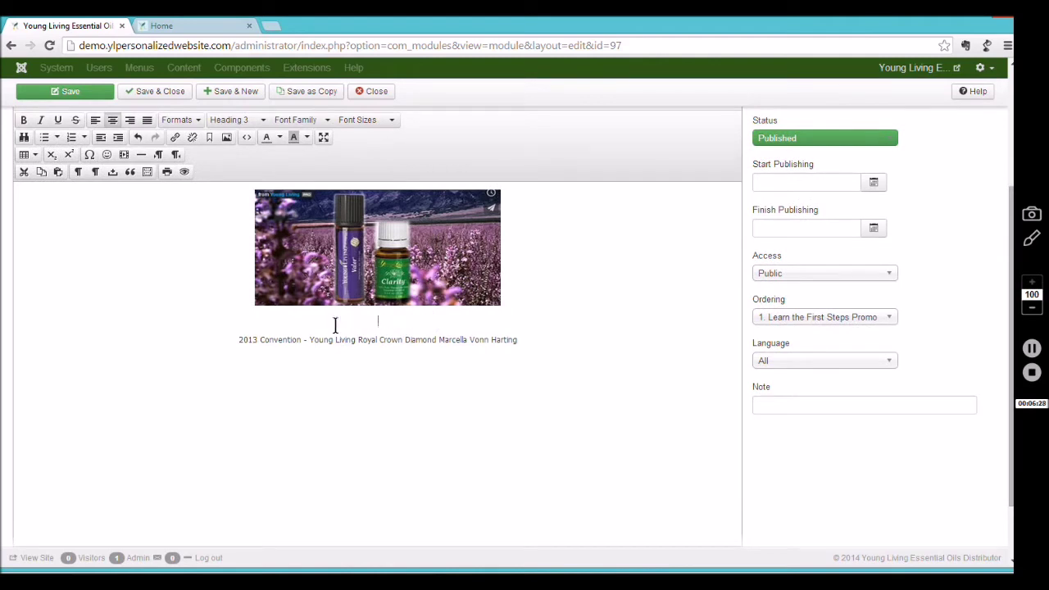
pyautogui.write('This is my new great blog')
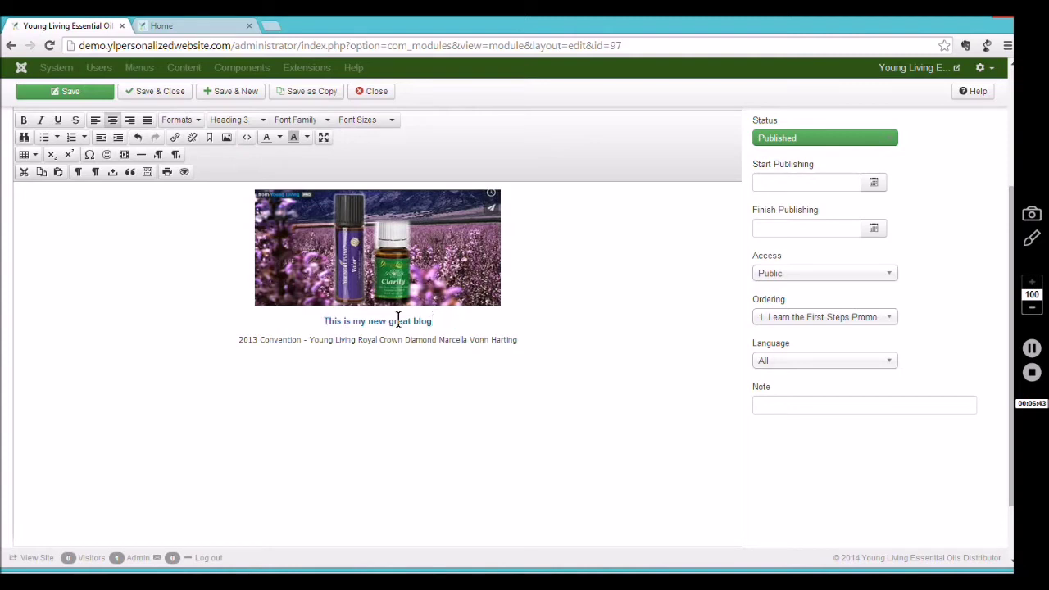
# - Review the heading and description text and the available heading styles, leaving the formatting as it is
pyautogui.moveTo(436, 318); pyautogui.dragTo(312, 320)
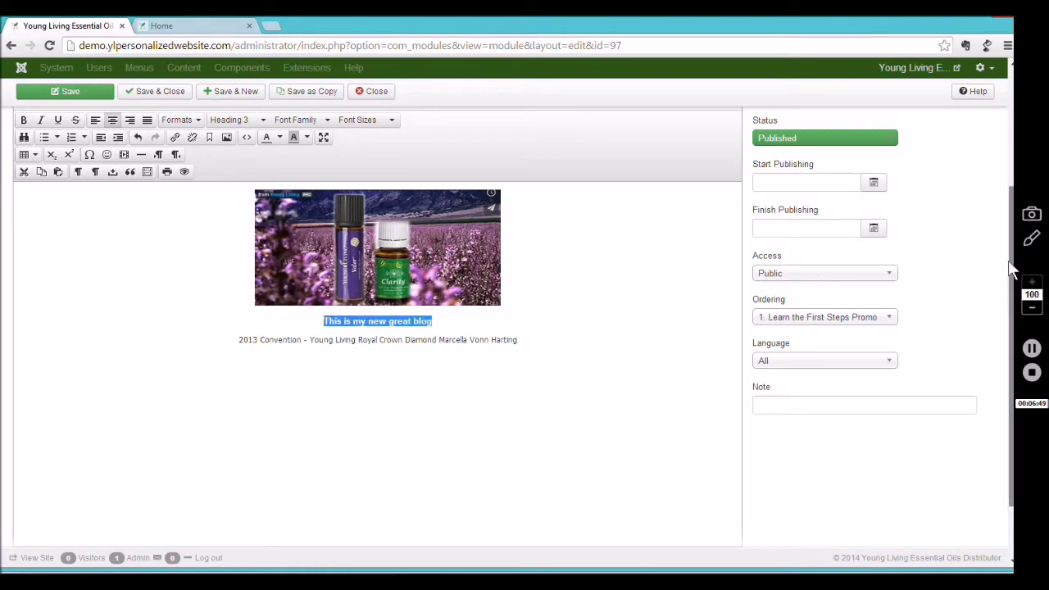
pyautogui.scroll(2, 1016, 262)
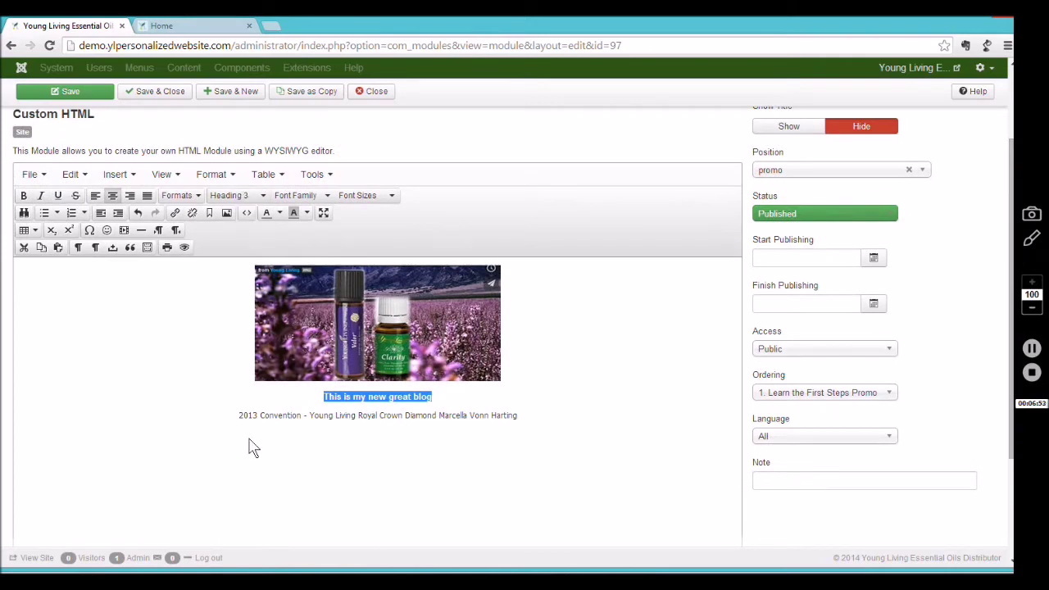
pyautogui.moveTo(257, 415); pyautogui.dragTo(316, 417)
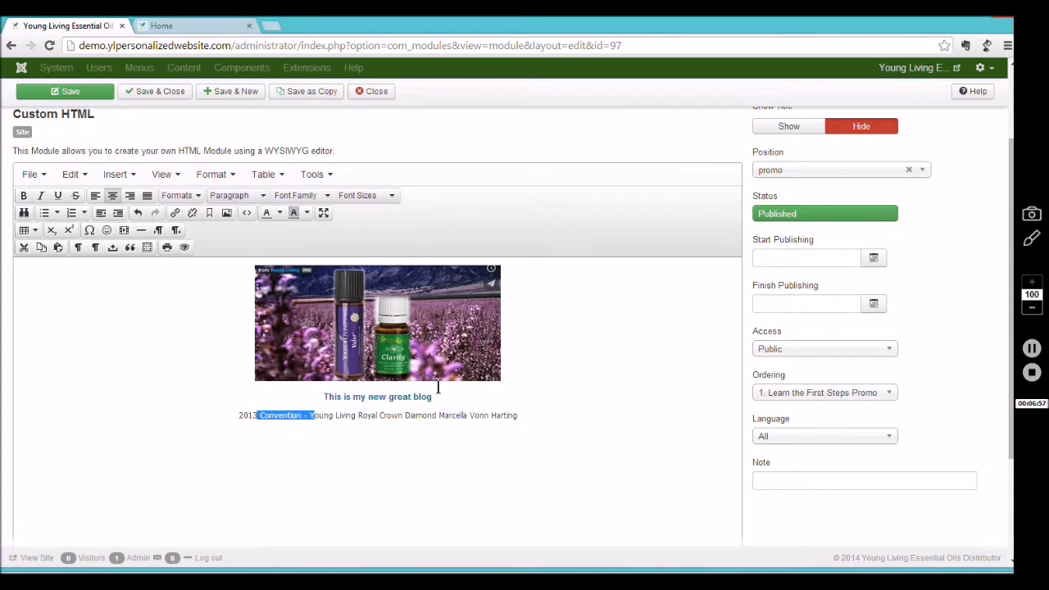
pyautogui.moveTo(434, 394); pyautogui.dragTo(326, 393)
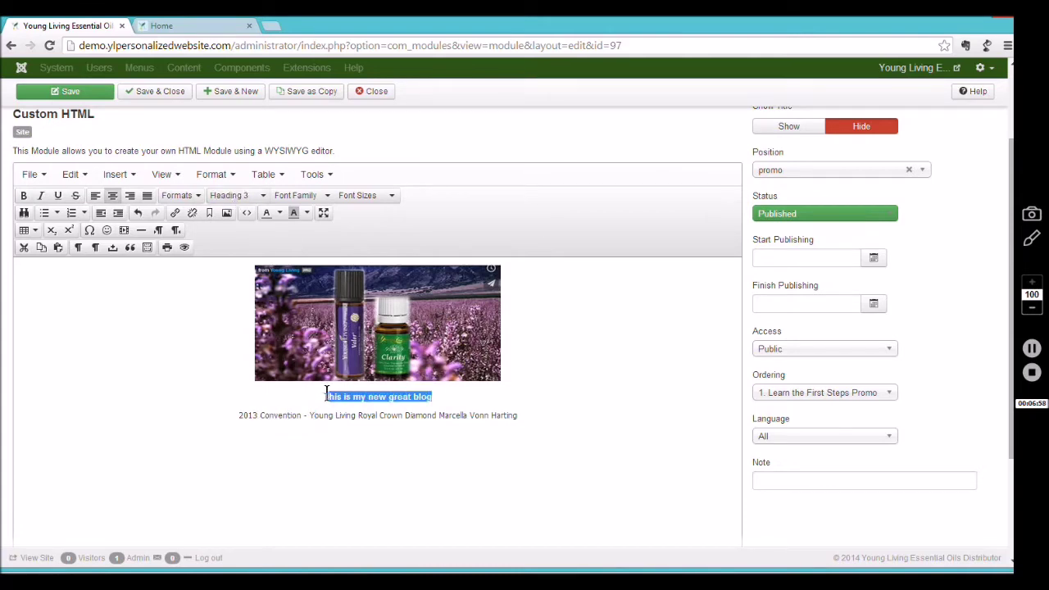
pyautogui.click(264, 197)
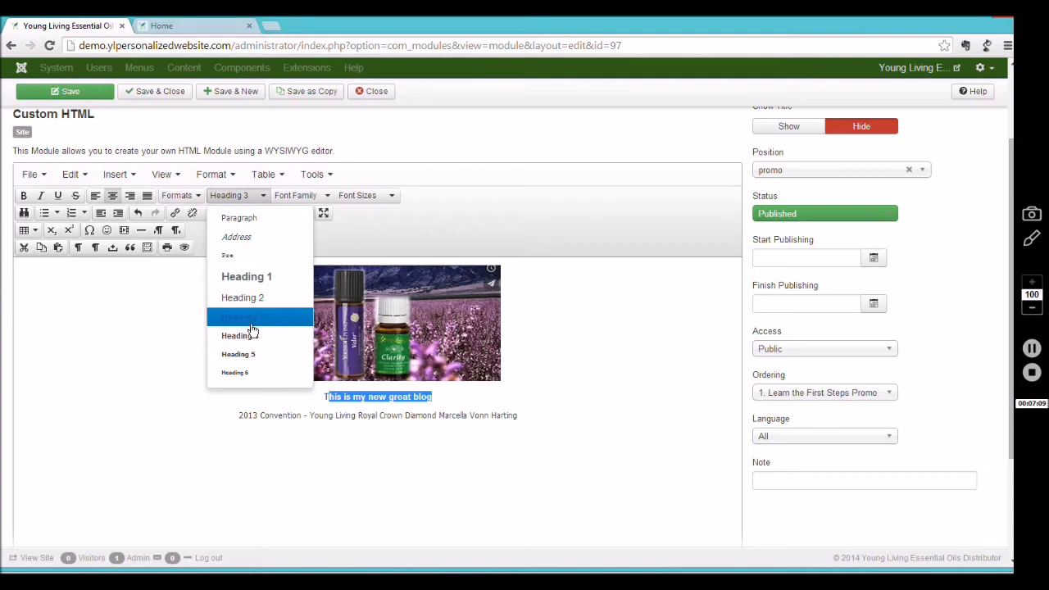
pyautogui.click(250, 354)
pyautogui.click(346, 487)
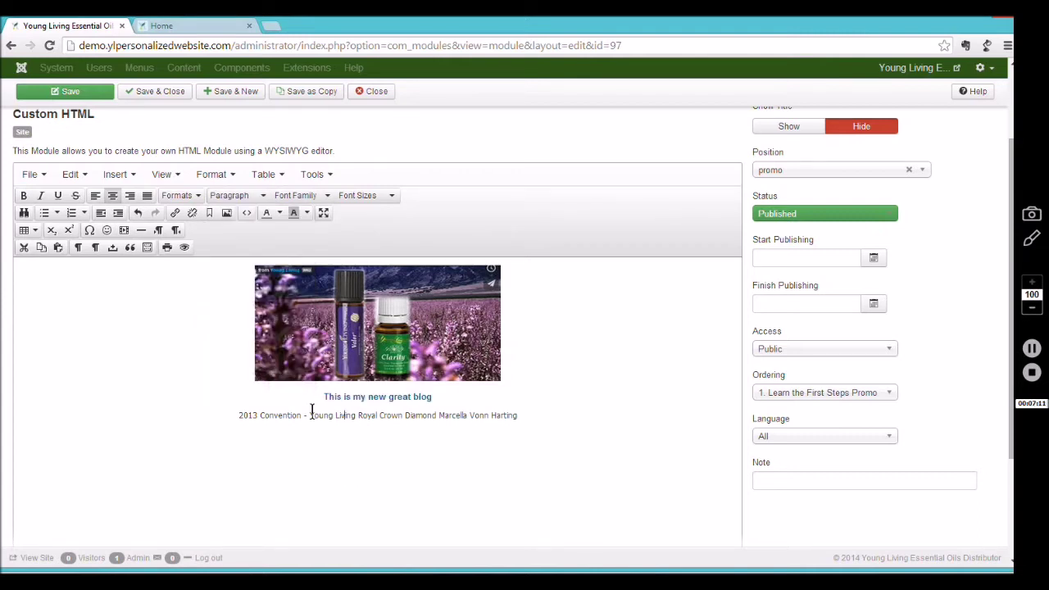
# - Save the module and reload the home page to check the updated promo box
pyautogui.click(91, 95)
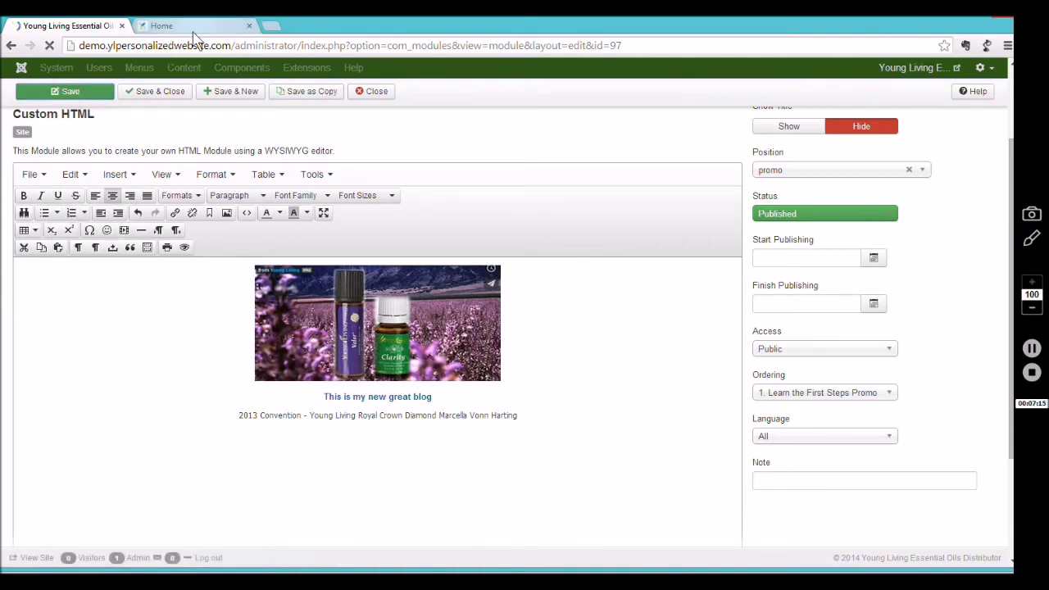
pyautogui.click(197, 32)
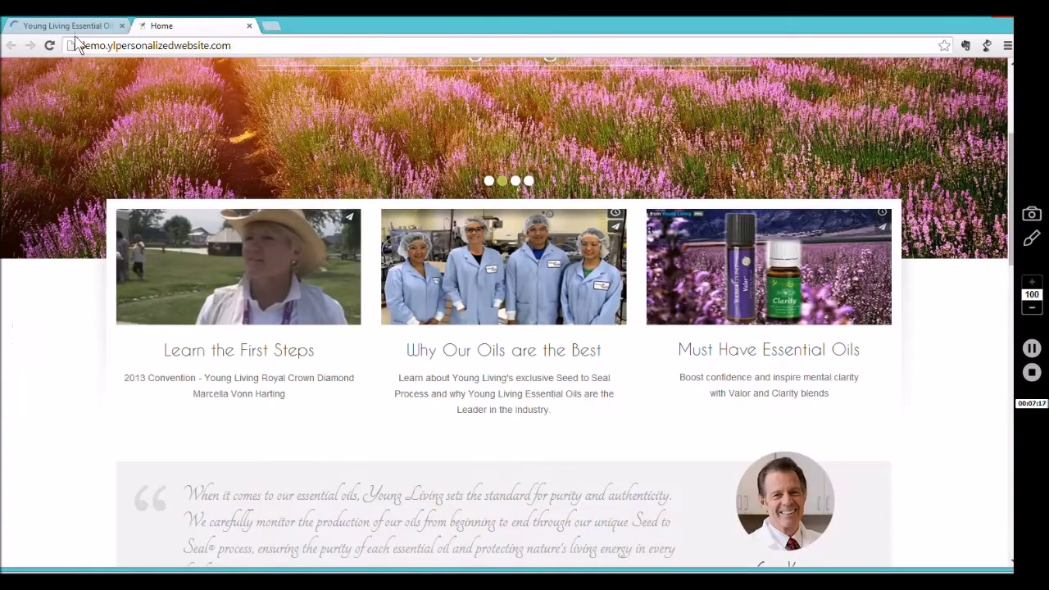
pyautogui.click(49, 47)
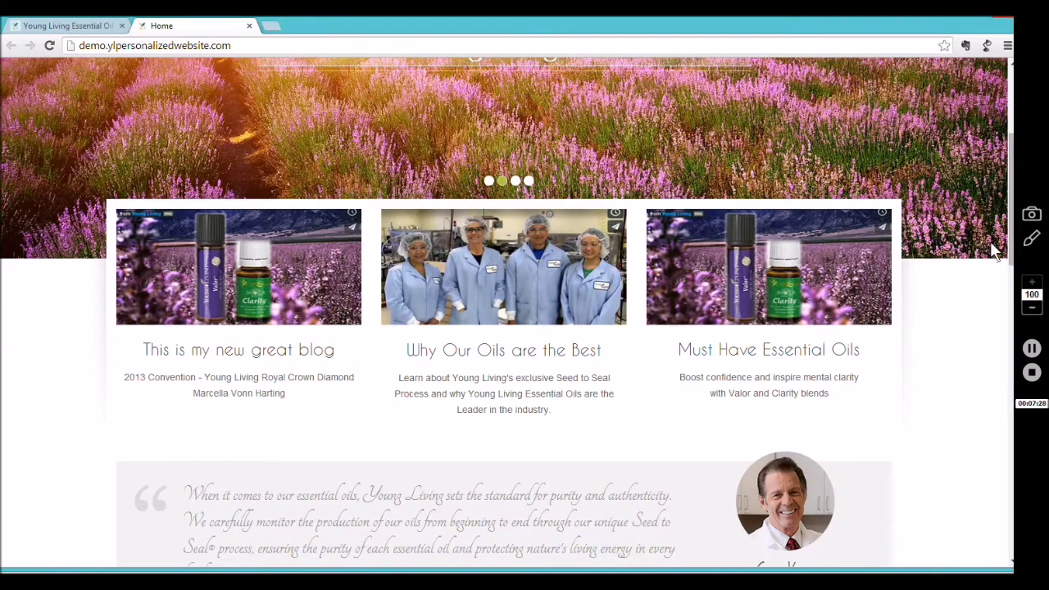
# - Open the "My New Blog" post from the site's list of all blog entries and copy its web address
pyautogui.scroll(3, 1018, 164)
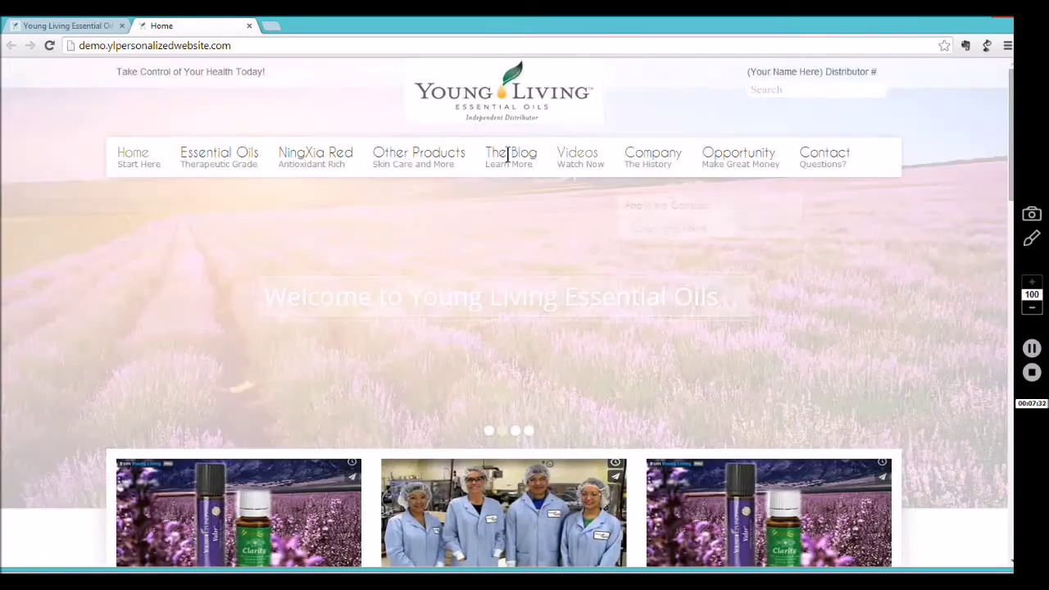
pyautogui.moveTo(503, 158)
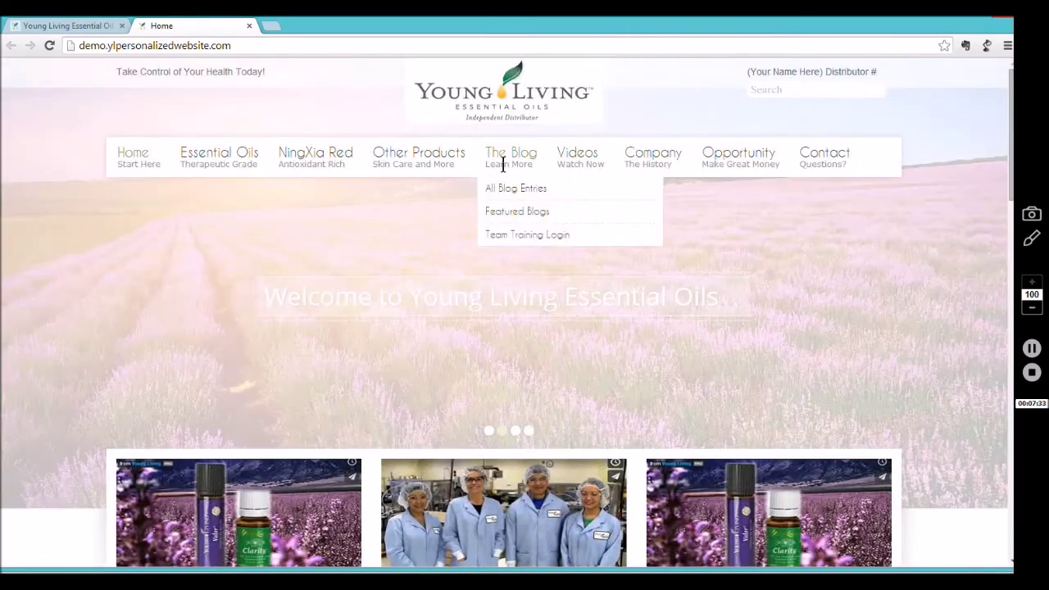
pyautogui.click(505, 188)
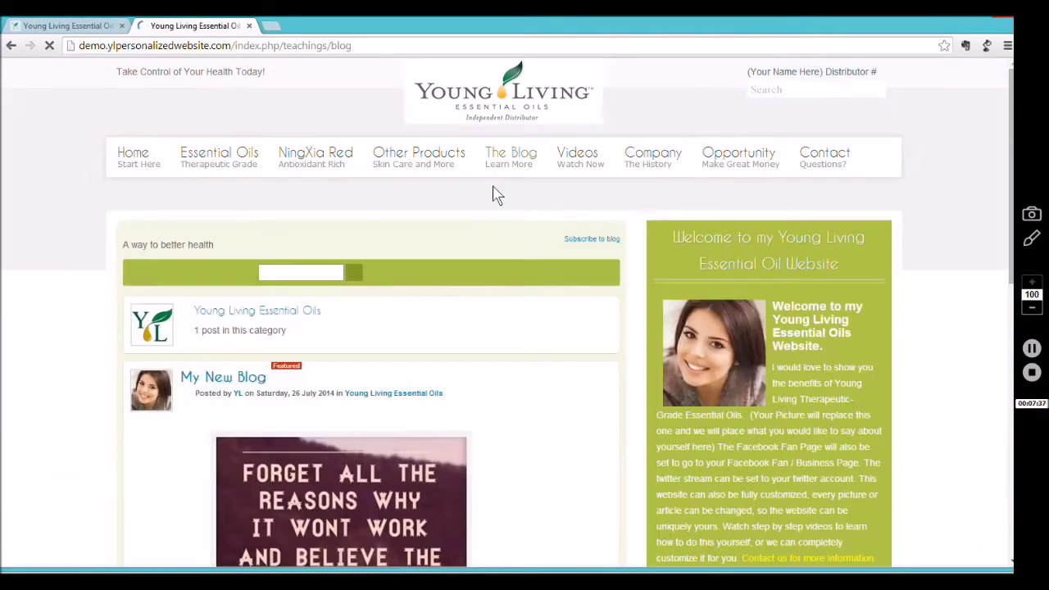
pyautogui.moveTo(222, 158)
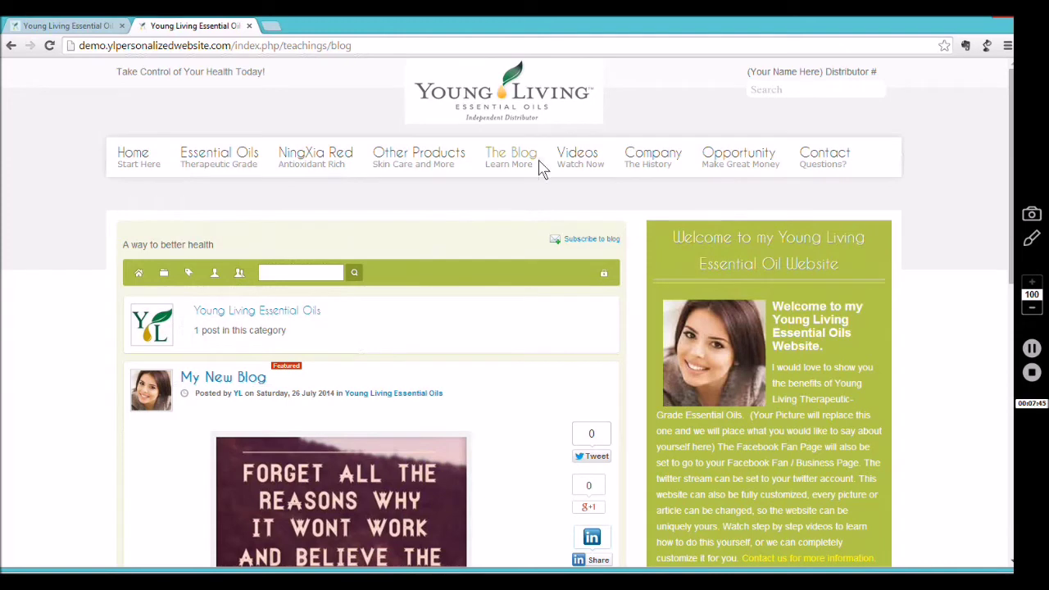
pyautogui.click(227, 380)
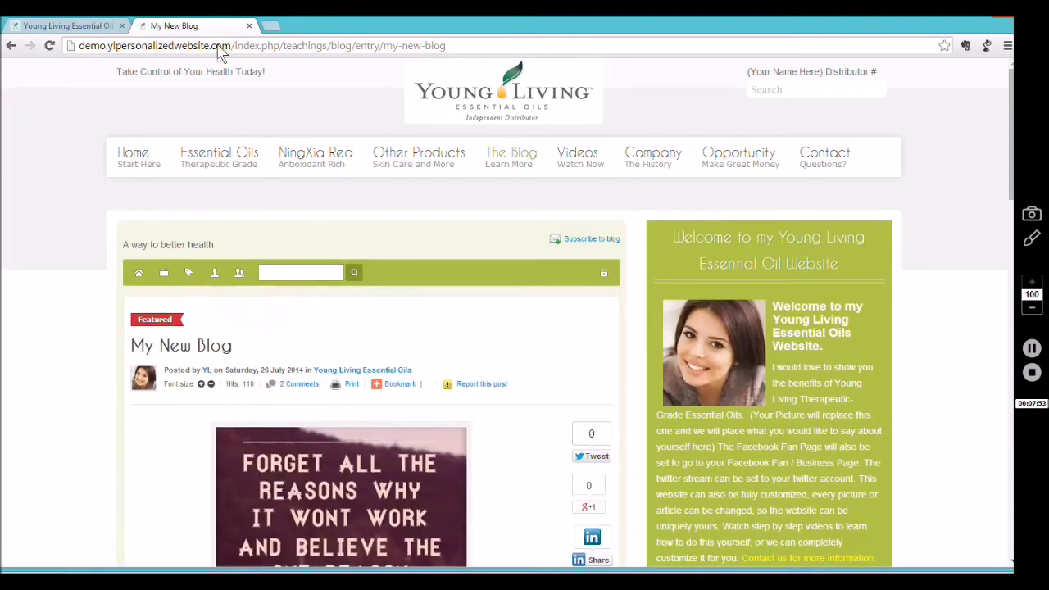
pyautogui.click(137, 46)
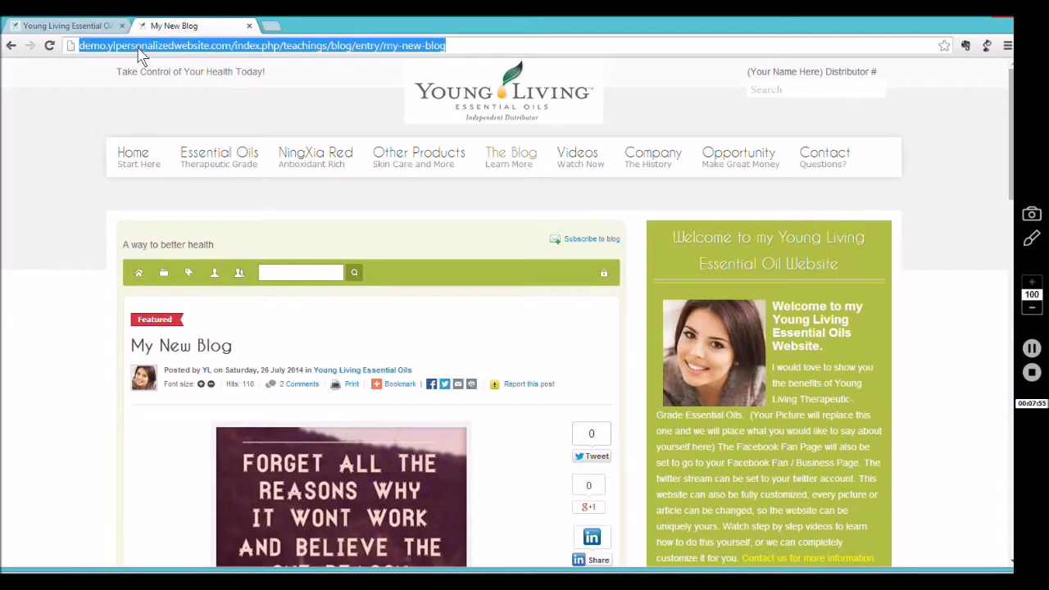
pyautogui.rightClick(138, 47)
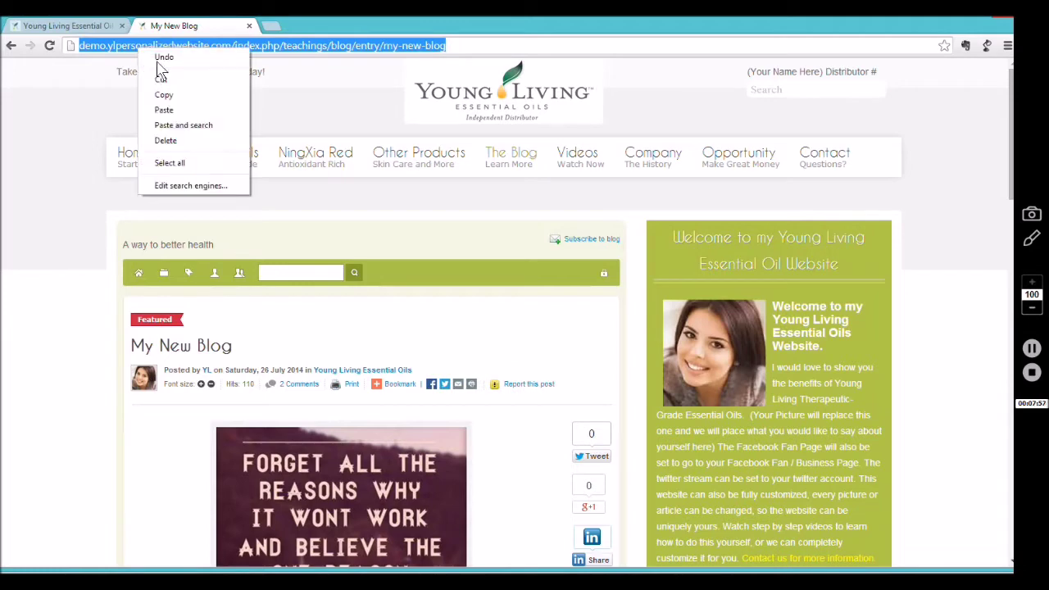
pyautogui.click(163, 96)
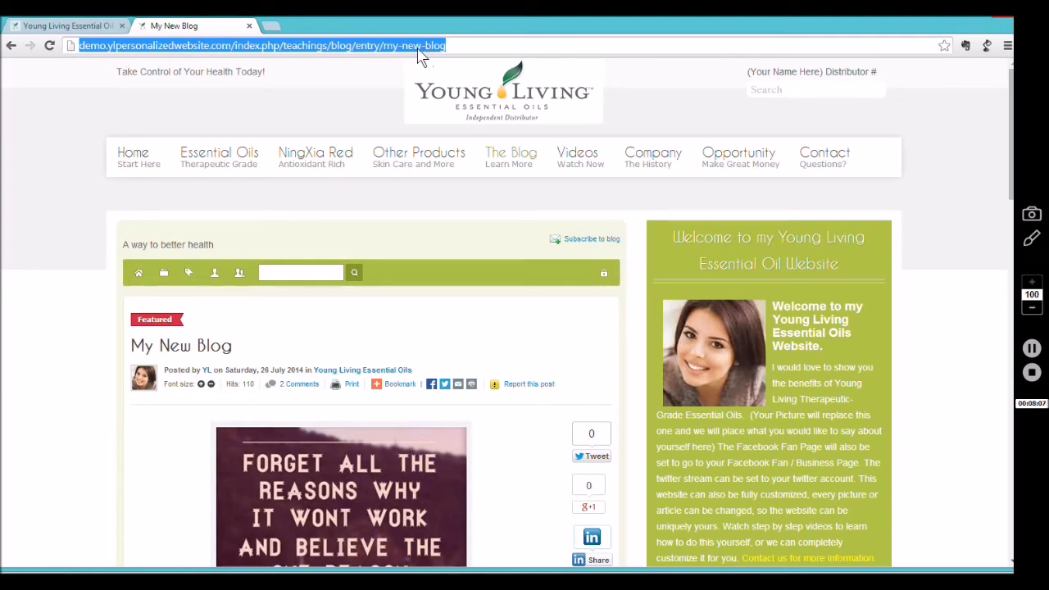
# - Link the module's picture to the copied My New Blog address and save the module
pyautogui.click(87, 25)
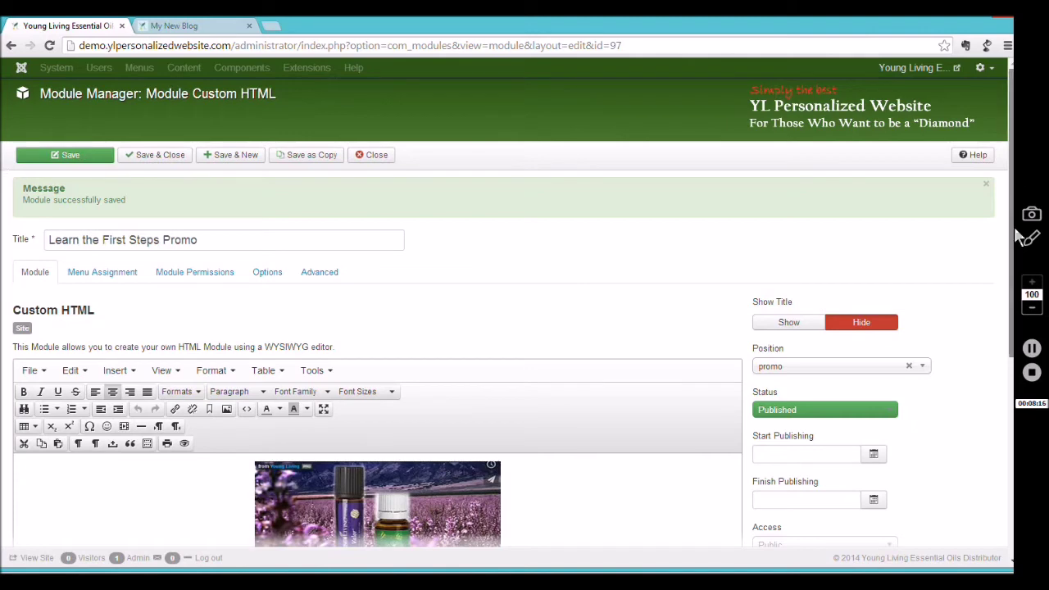
pyautogui.scroll(-3, 1016, 205)
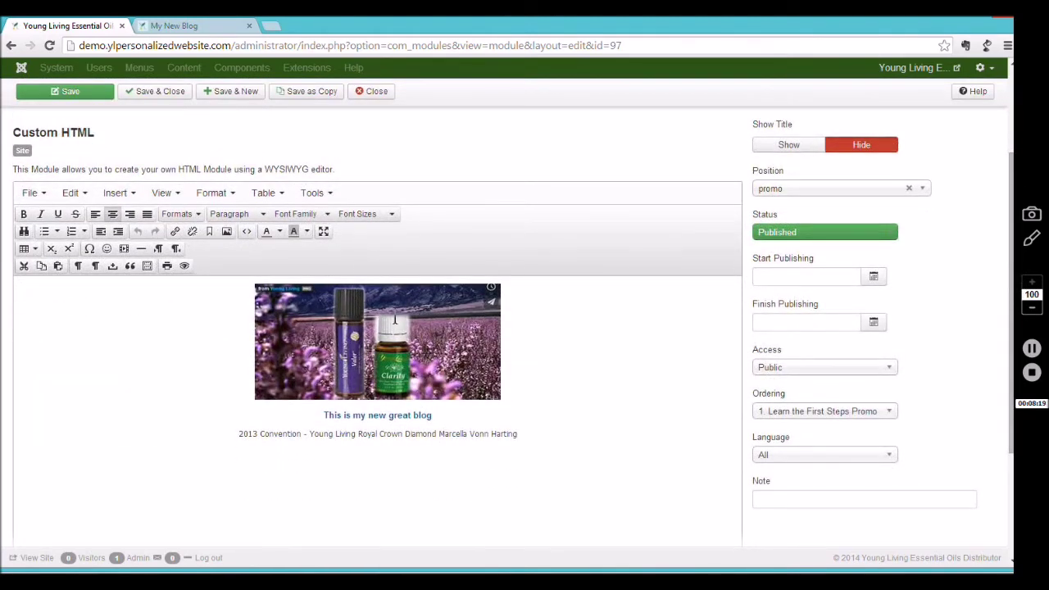
pyautogui.moveTo(496, 286); pyautogui.dragTo(371, 315)
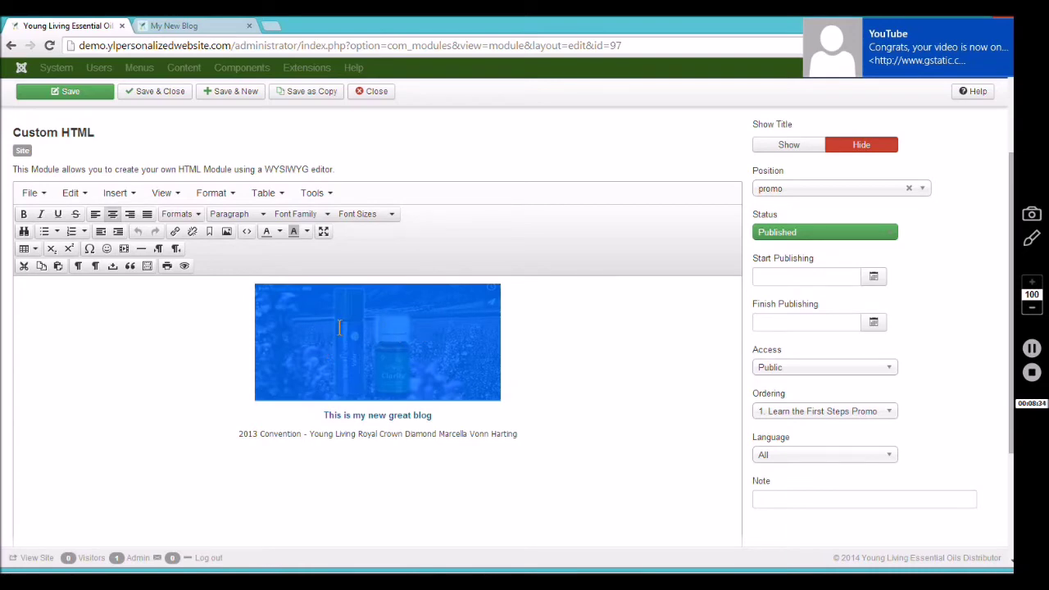
pyautogui.click(175, 232)
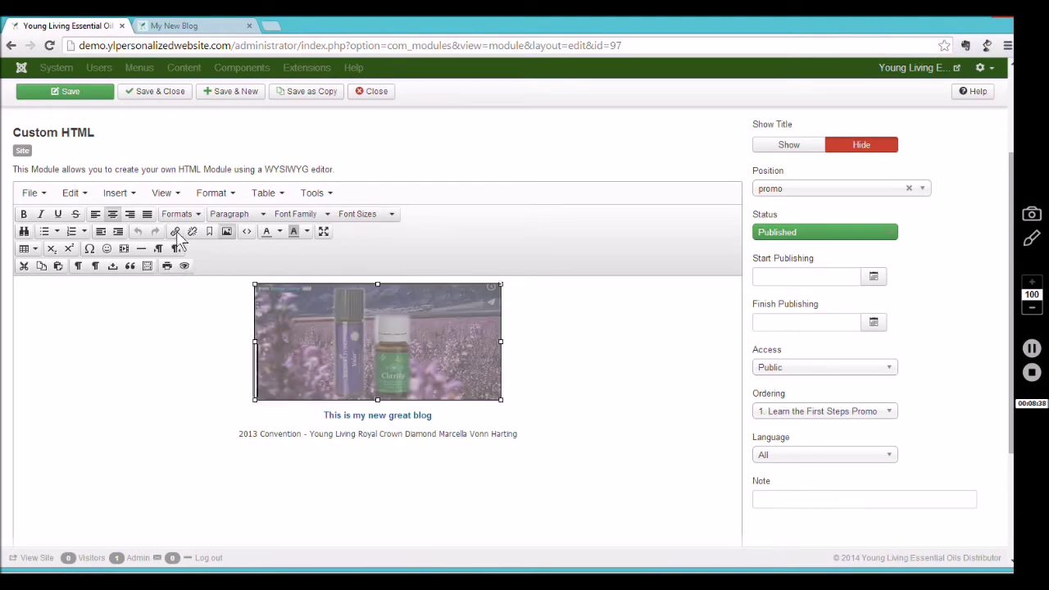
pyautogui.hotkey('ctrl', 'v')
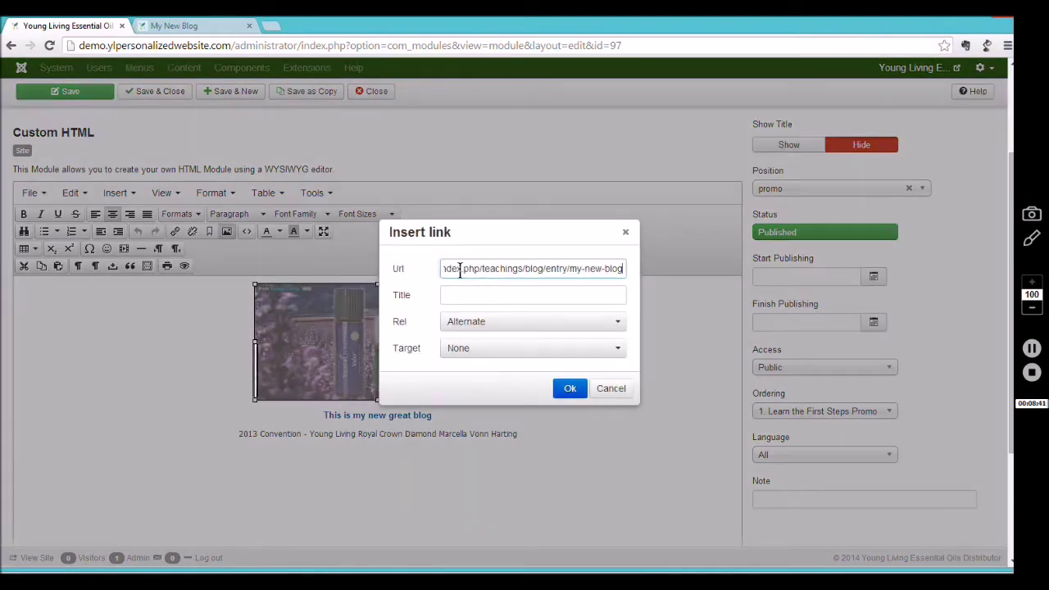
pyautogui.click(567, 390)
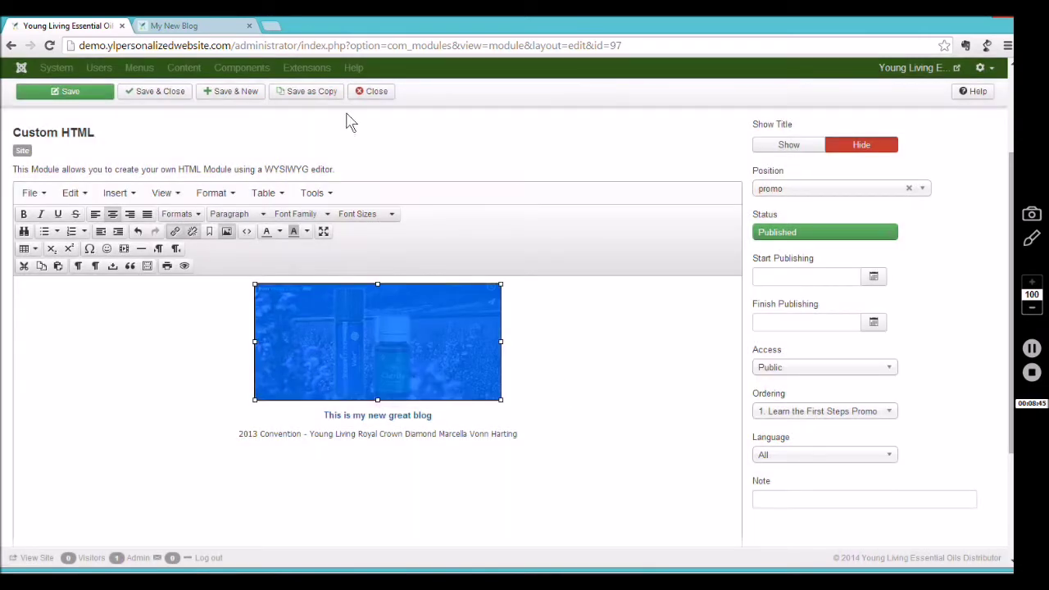
pyautogui.click(80, 93)
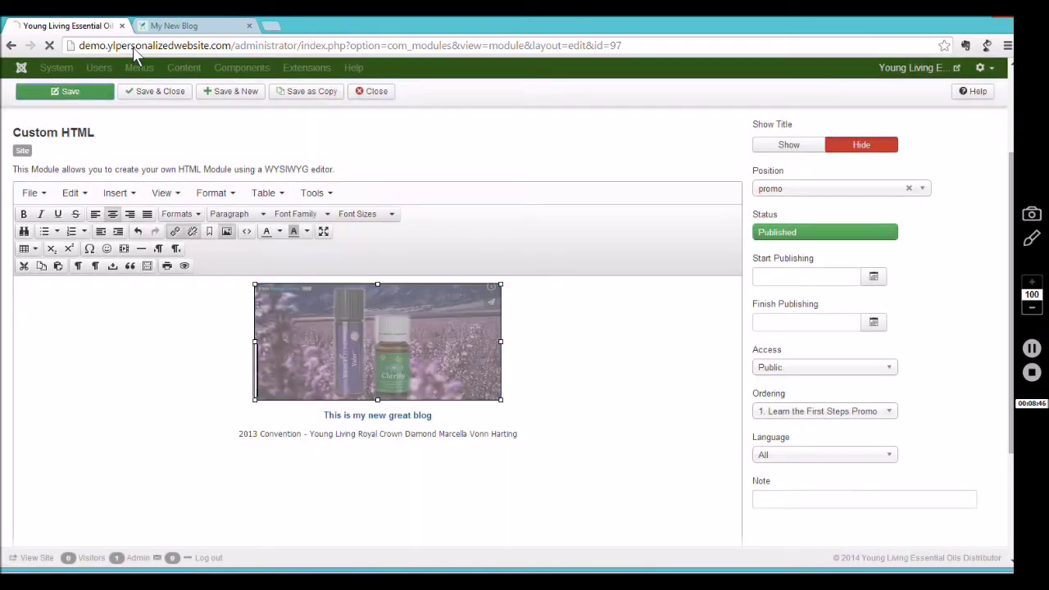
# - Test the picture link of the "This is my new great blog" box on the site's home page
pyautogui.click(211, 28)
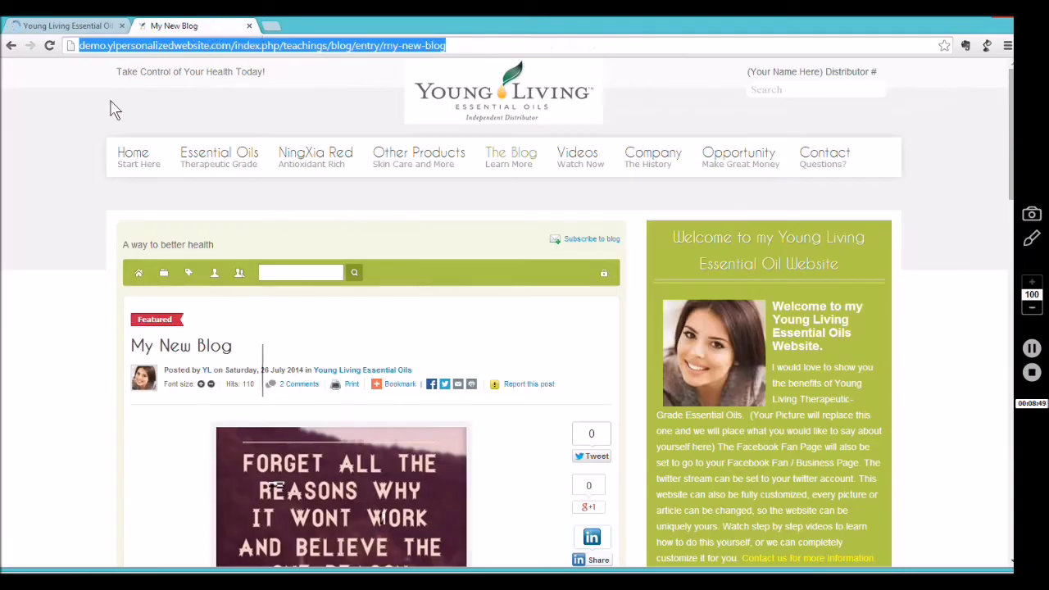
pyautogui.click(130, 158)
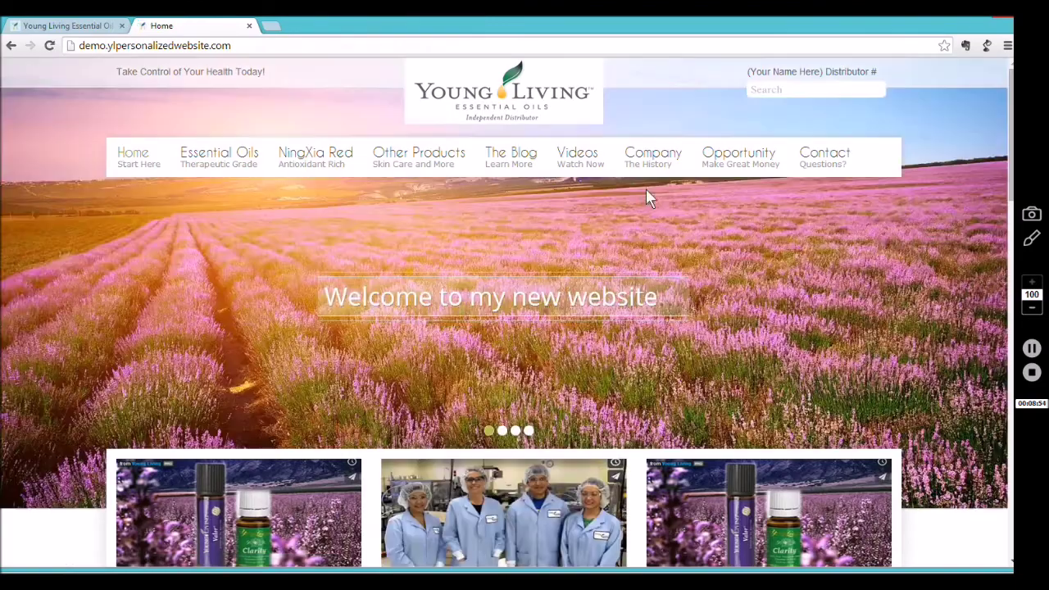
pyautogui.moveTo(1011, 187); pyautogui.dragTo(1014, 235)
pyautogui.scroll(-4, 1015, 235)
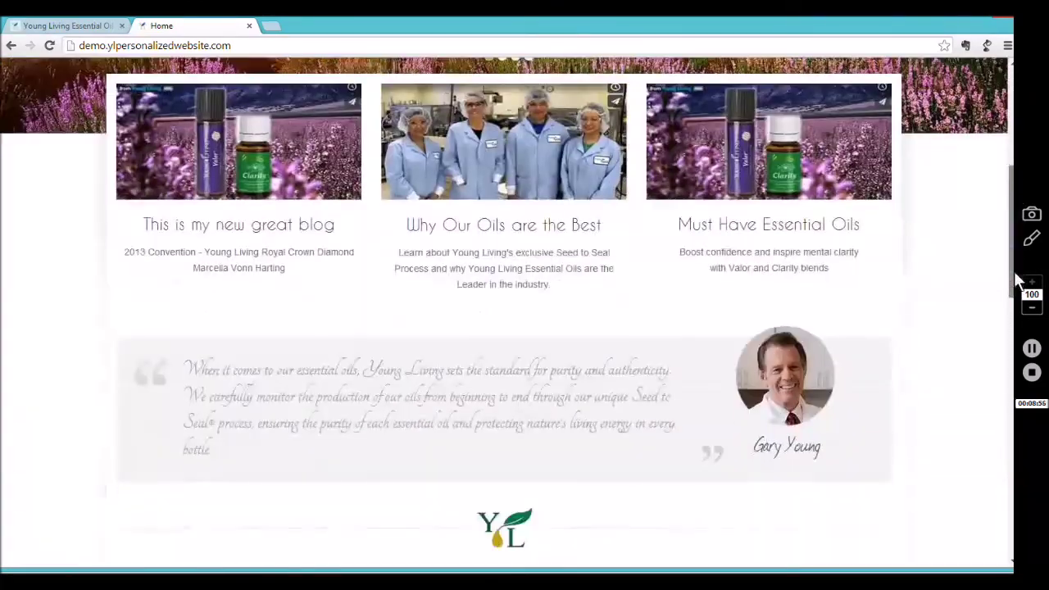
pyautogui.scroll(3, 1014, 235)
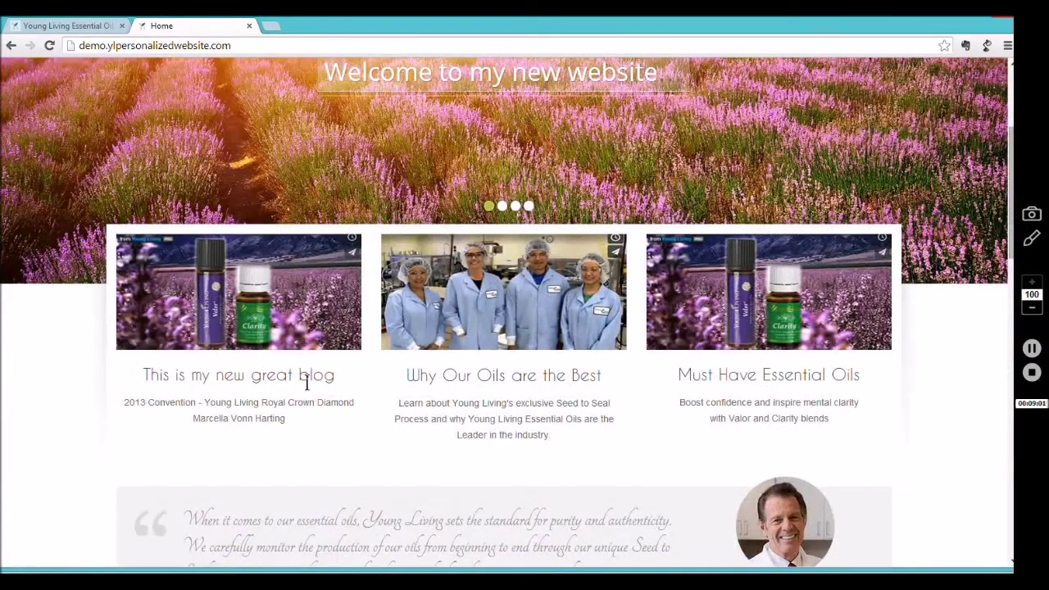
pyautogui.click(253, 282)
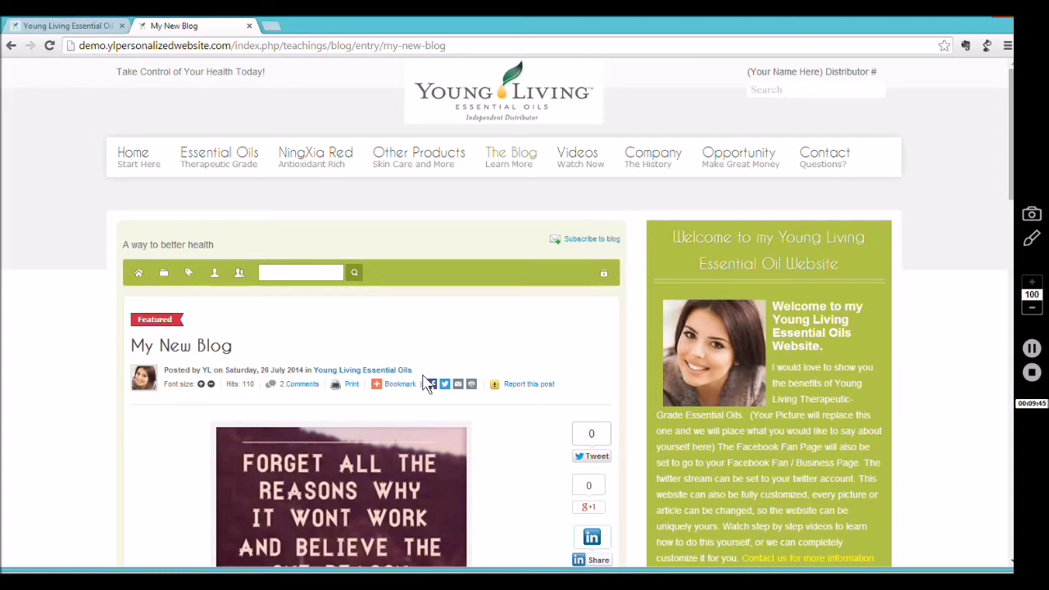
# - Return to the module editor and delete the picture above the "This is my new great blog" heading
pyautogui.click(70, 25)
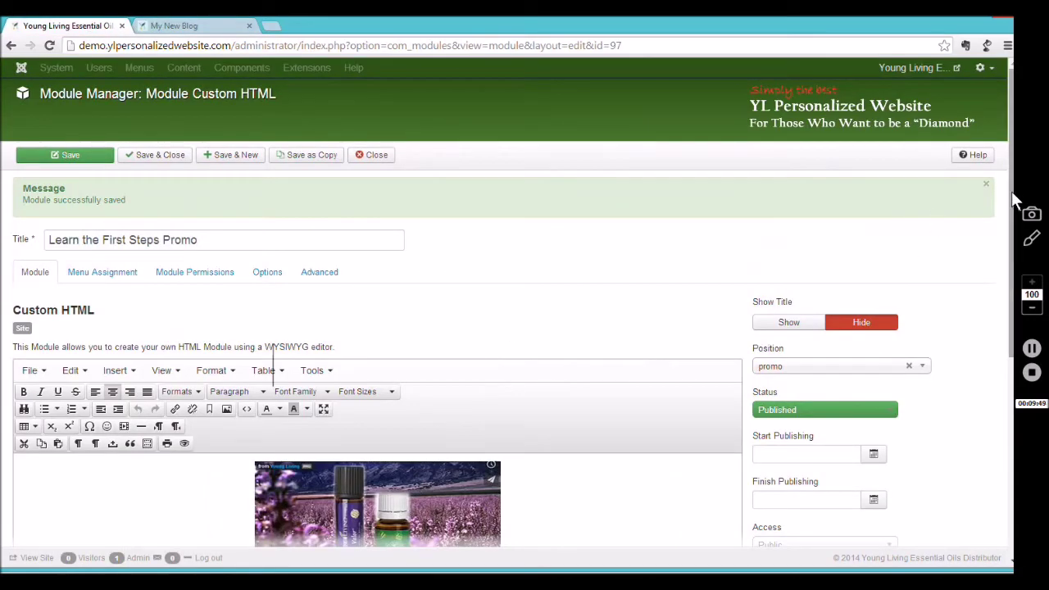
pyautogui.moveTo(1014, 201); pyautogui.dragTo(1014, 244)
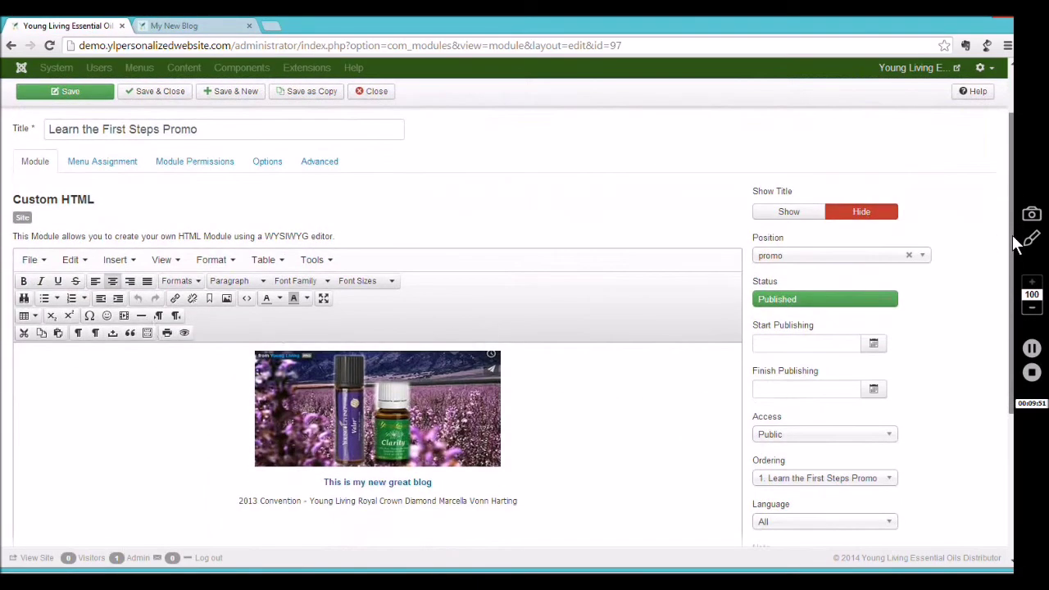
pyautogui.click(420, 360)
pyautogui.press('Delete')
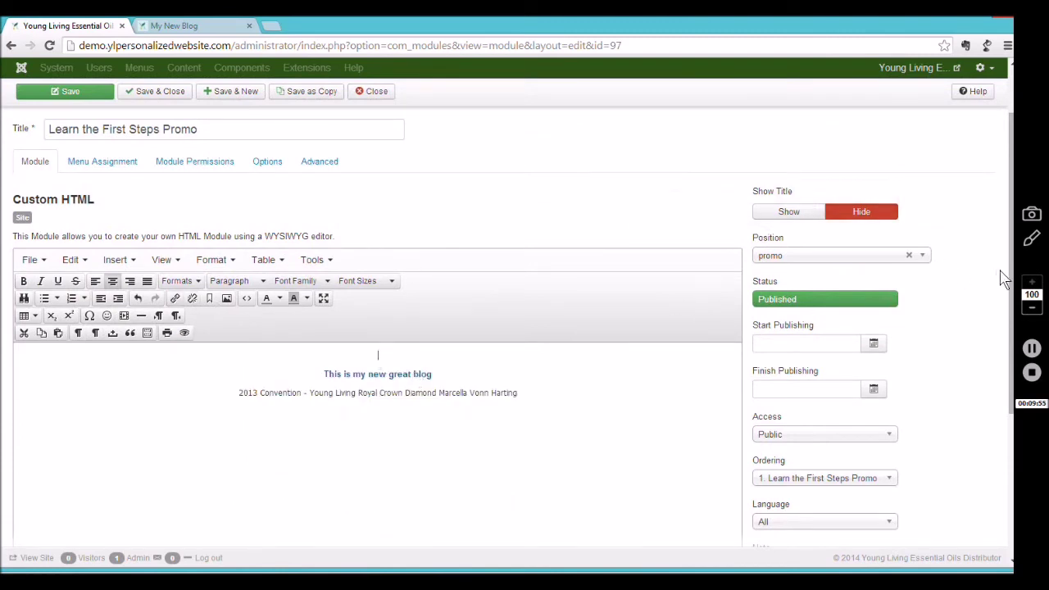
# - Insert the picture of the woman in the straw hat from the image library above the "This is my new great blog" heading
pyautogui.scroll(-2, 1011, 284)
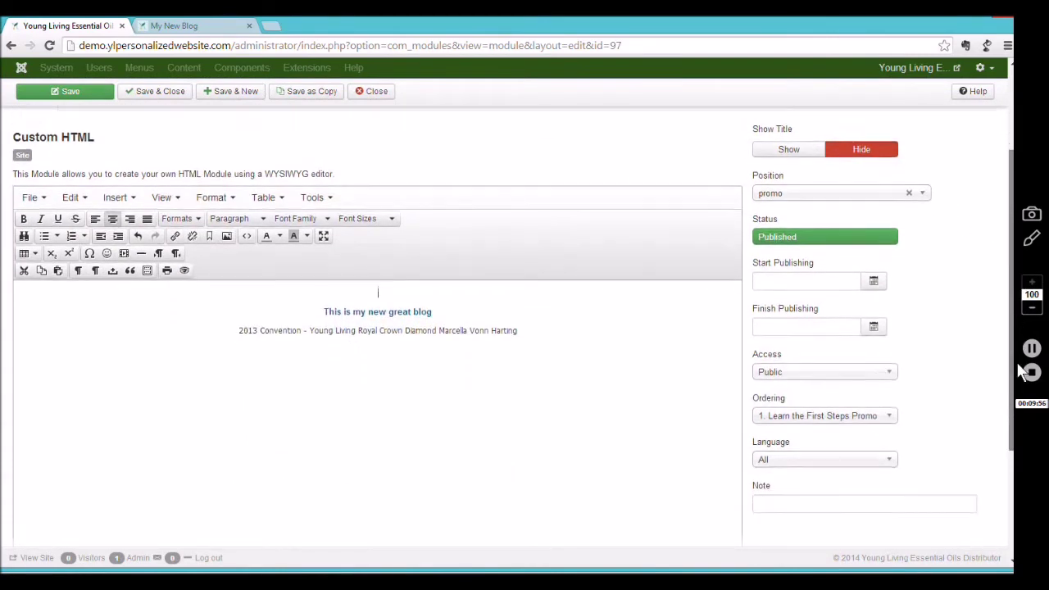
pyautogui.scroll(-1, 1022, 371)
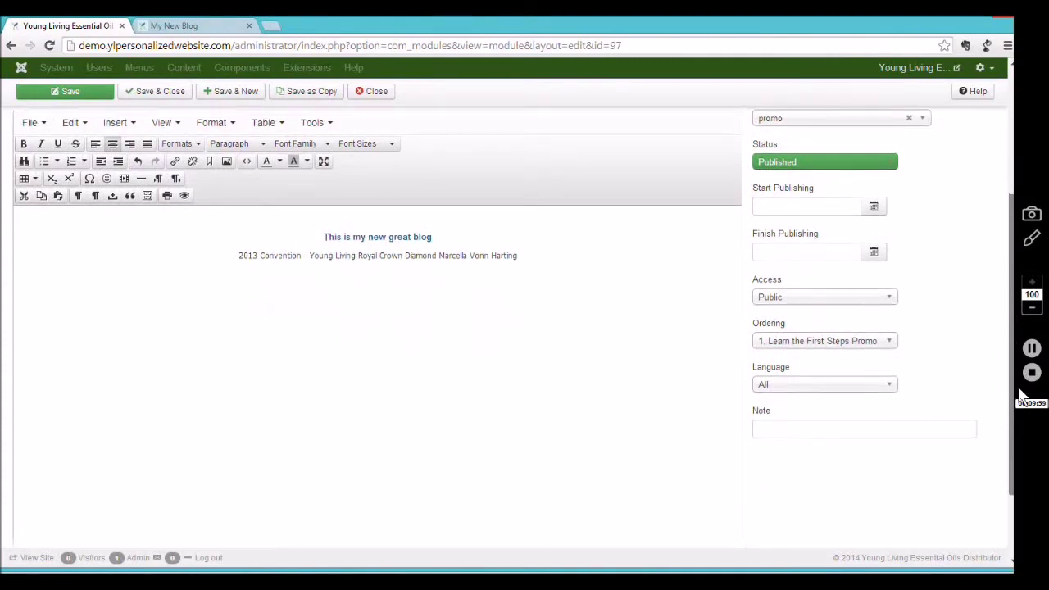
pyautogui.scroll(-2, 1024, 393)
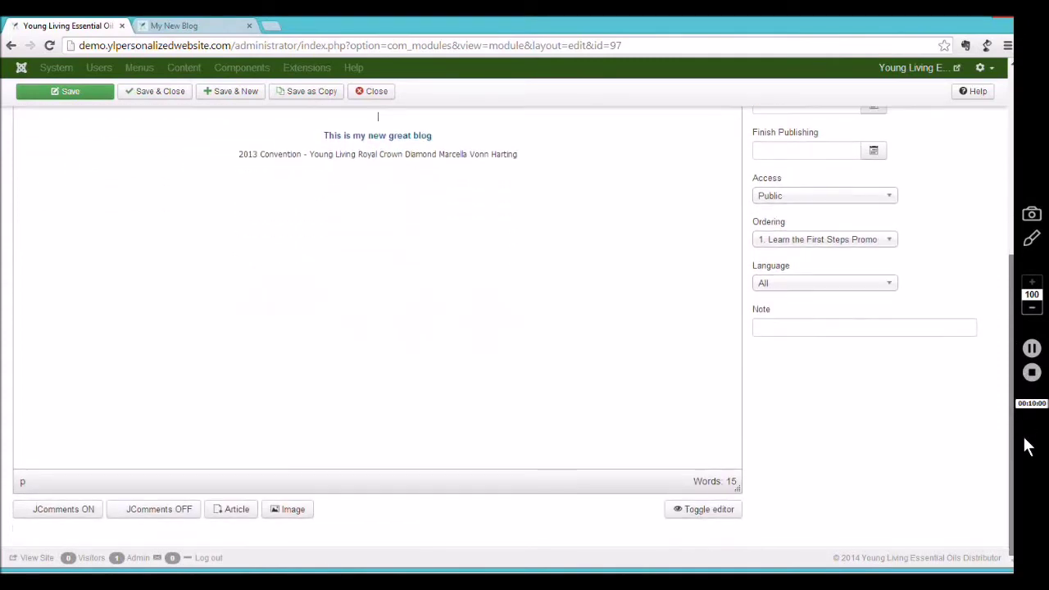
pyautogui.click(277, 514)
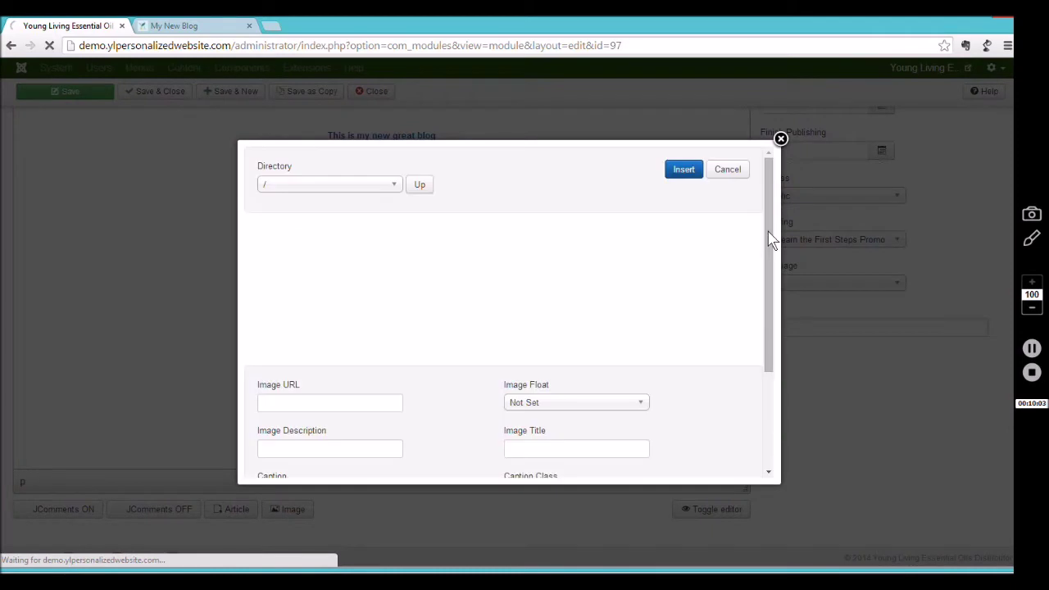
pyautogui.moveTo(758, 249); pyautogui.dragTo(758, 295)
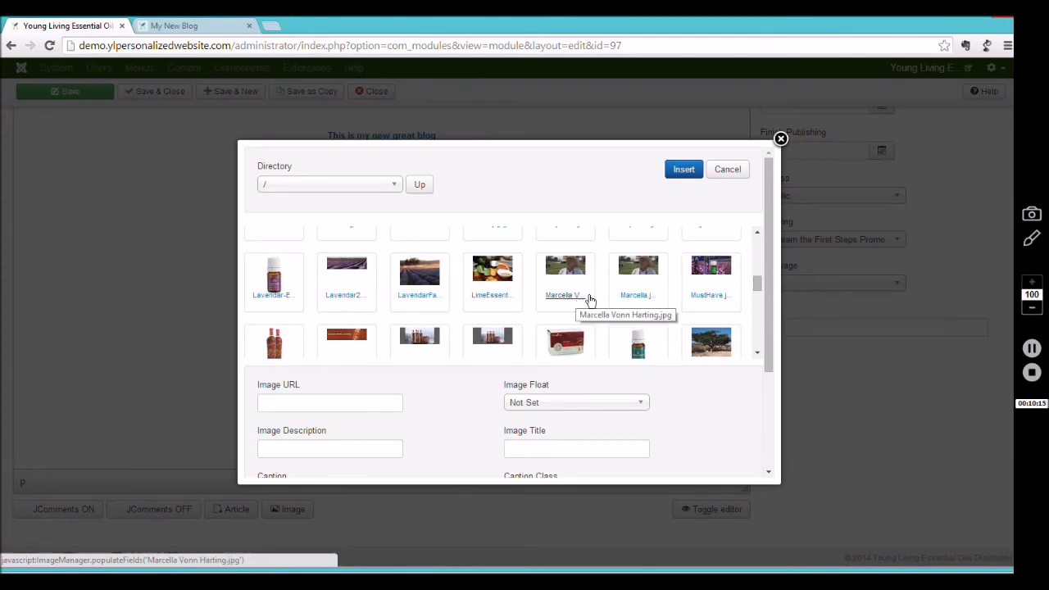
pyautogui.click(629, 298)
pyautogui.click(684, 169)
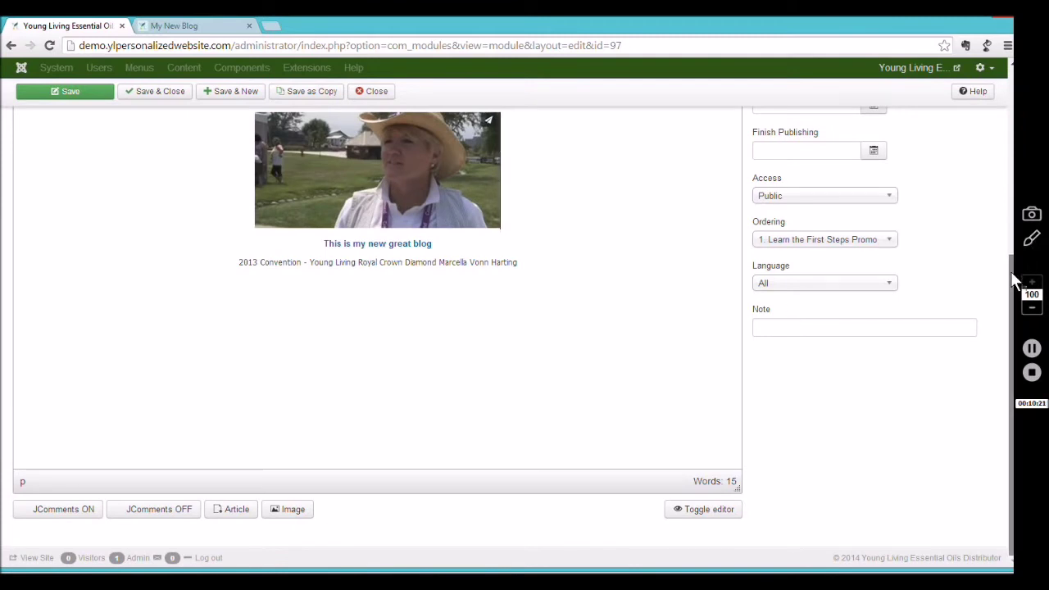
# - Replace the heading below the picture with "Learn the first steps"
pyautogui.scroll(1, 1014, 277)
pyautogui.moveTo(437, 259); pyautogui.dragTo(320, 259)
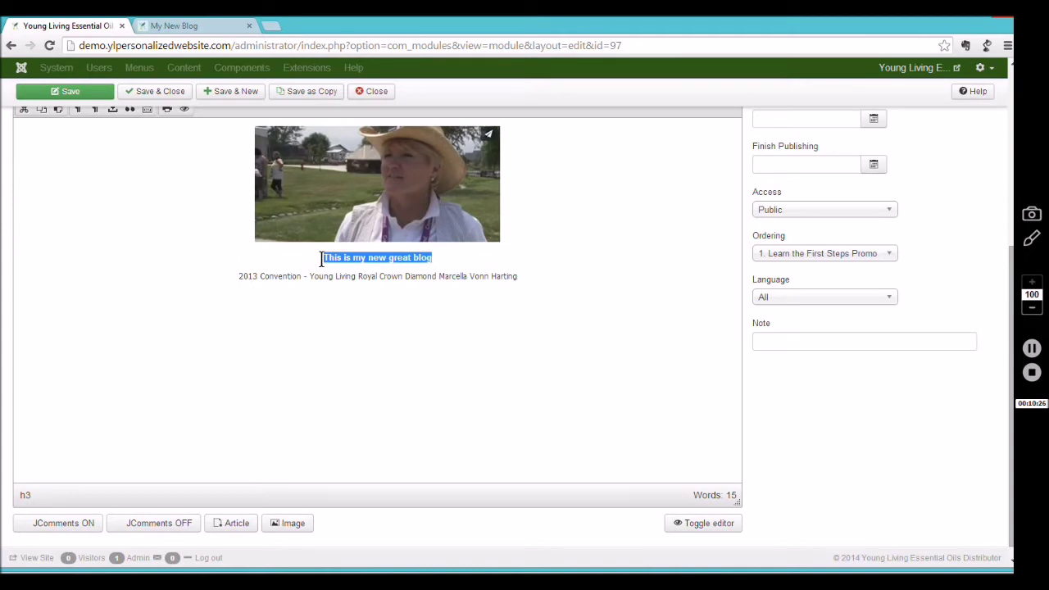
pyautogui.write('Learn')
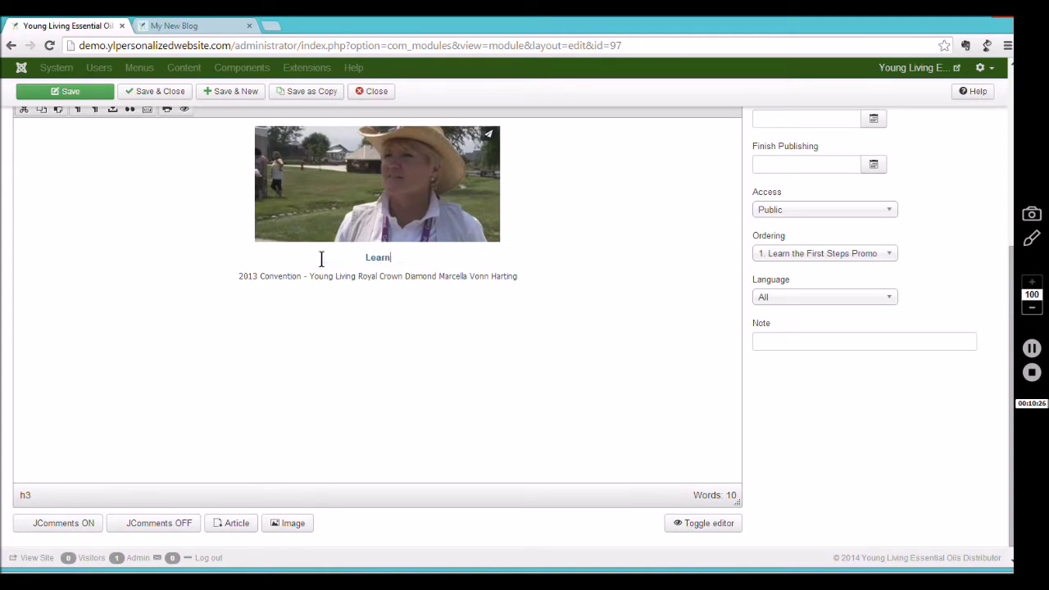
pyautogui.write(' the first steps')
# - Open the site's Corporate Videos page, find the 2013 Convention video and select the page's web address for copying
pyautogui.click(192, 28)
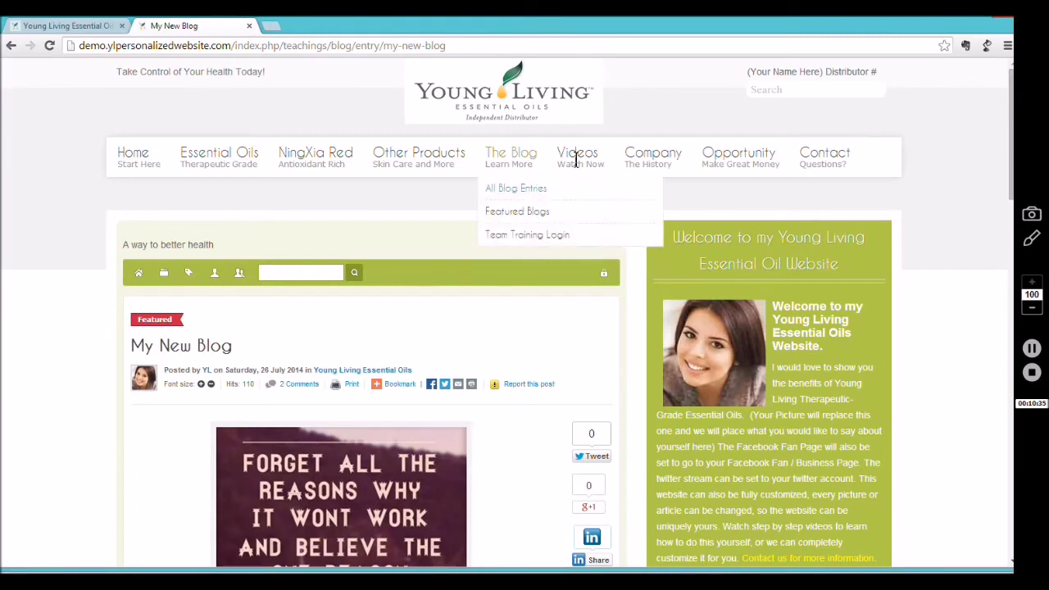
pyautogui.moveTo(576, 159)
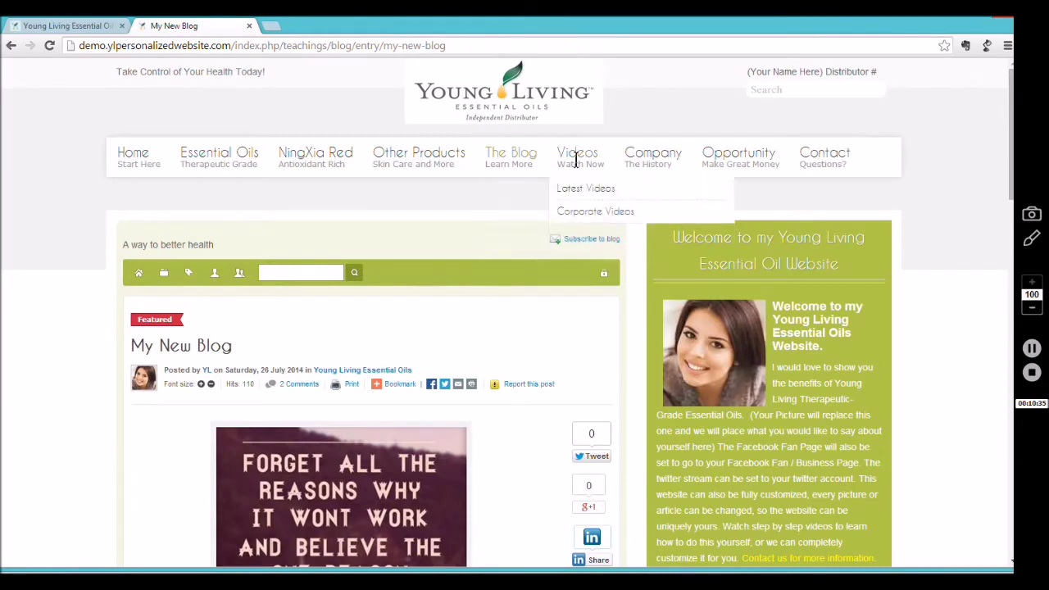
pyautogui.click(573, 211)
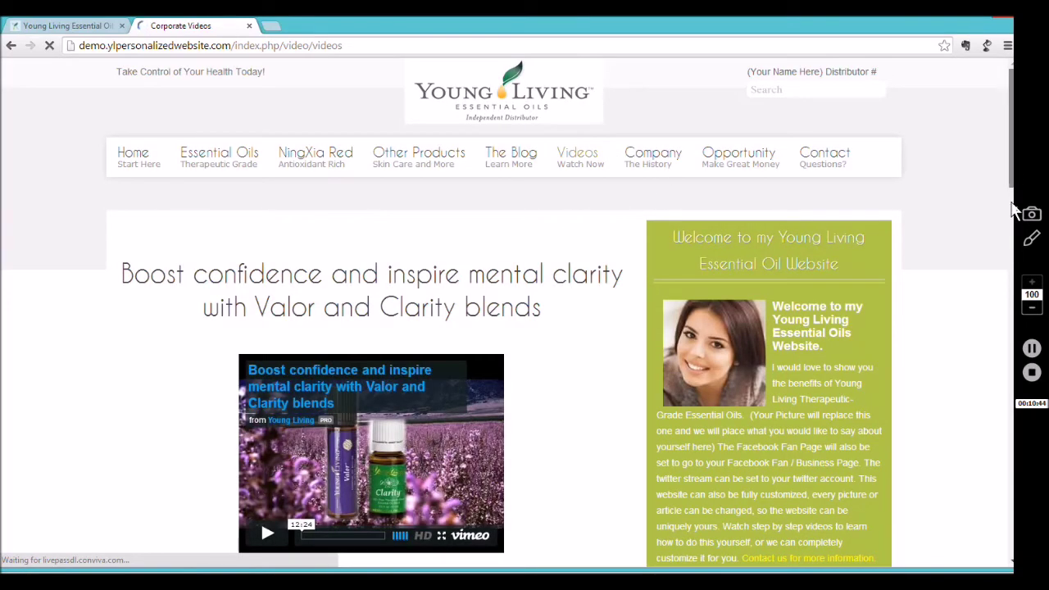
pyautogui.scroll(-4, 1016, 246)
pyautogui.scroll(-15, 1016, 318)
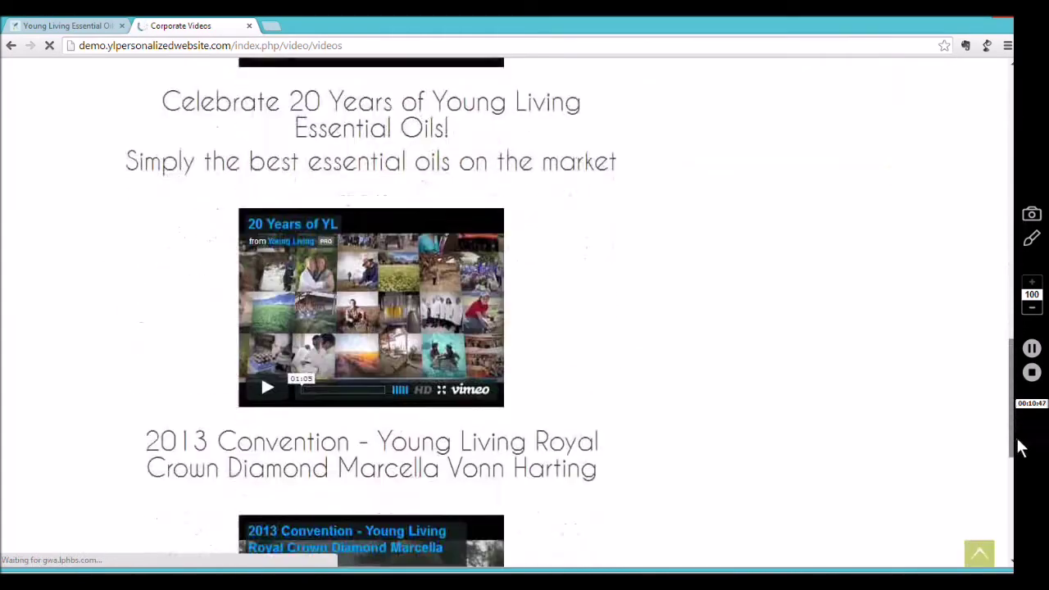
pyautogui.scroll(-2, 1022, 500)
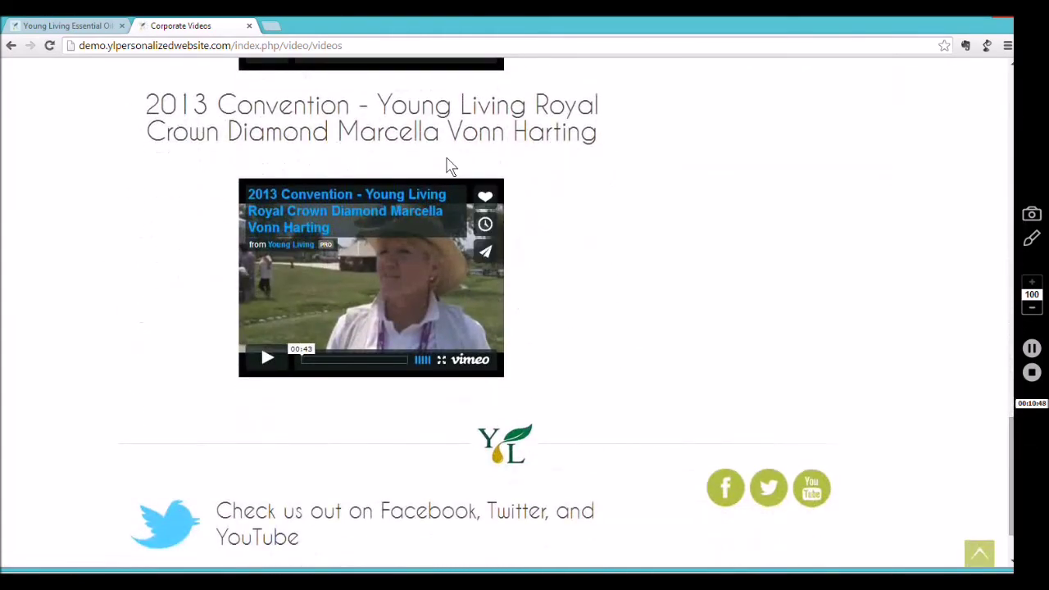
pyautogui.click(372, 41)
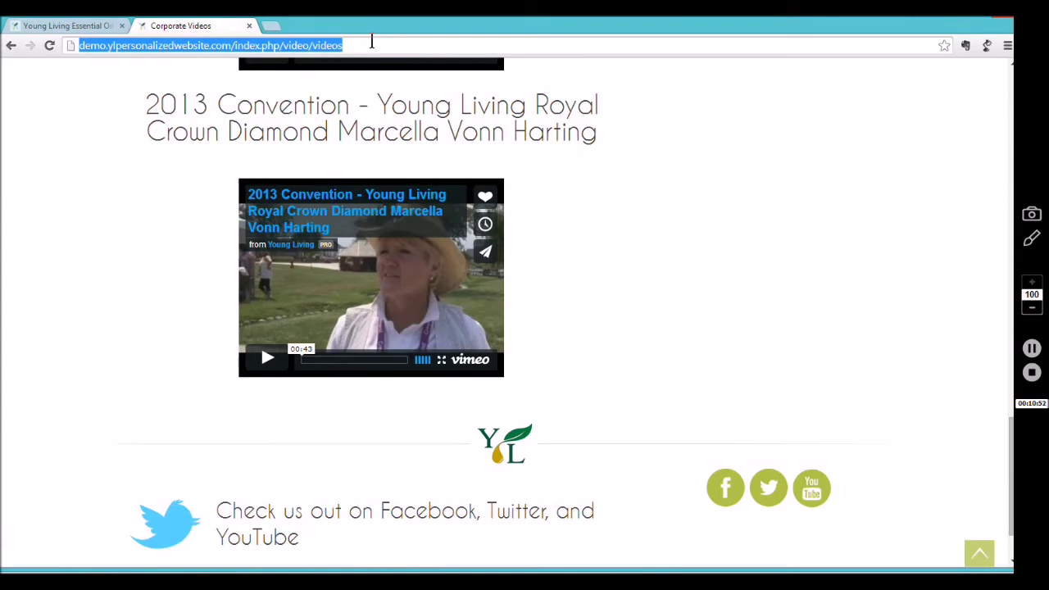
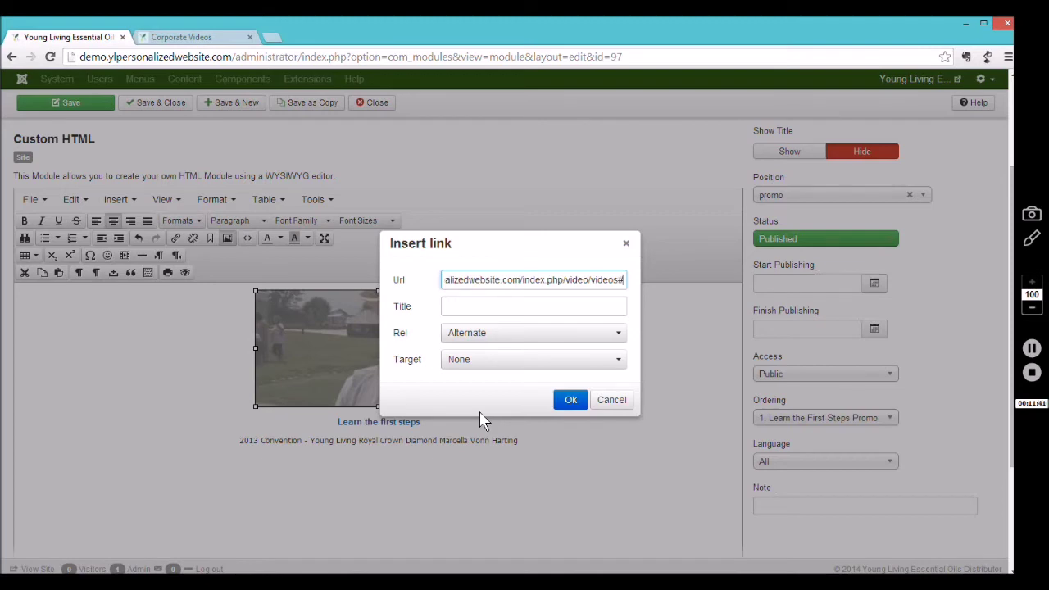
# - Complete the picture's link to the Corporate Videos page with the anchor #convention and save the module
pyautogui.write('con')
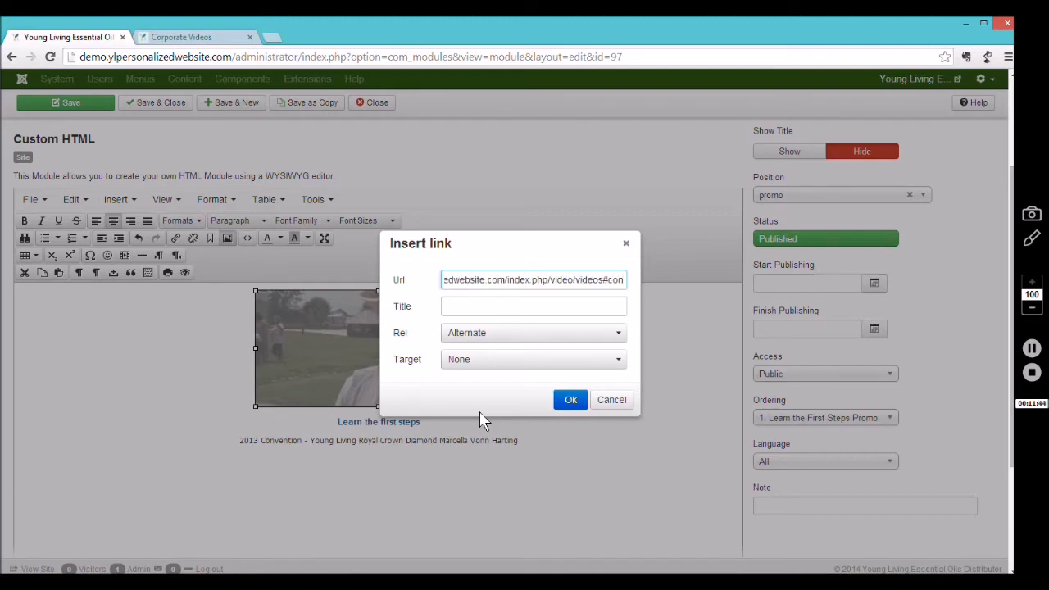
pyautogui.write('v')
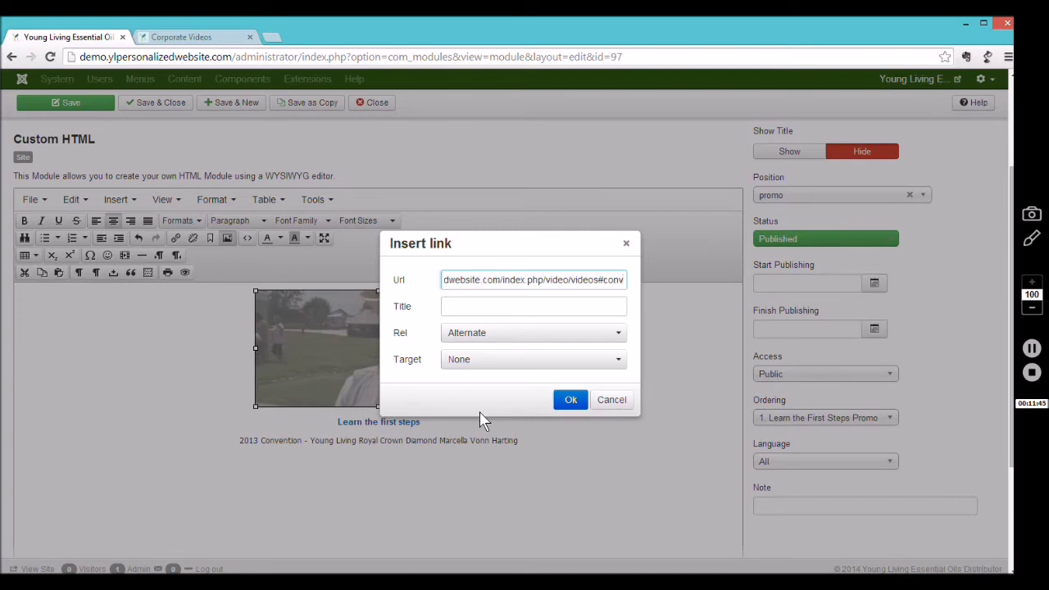
pyautogui.write('ention')
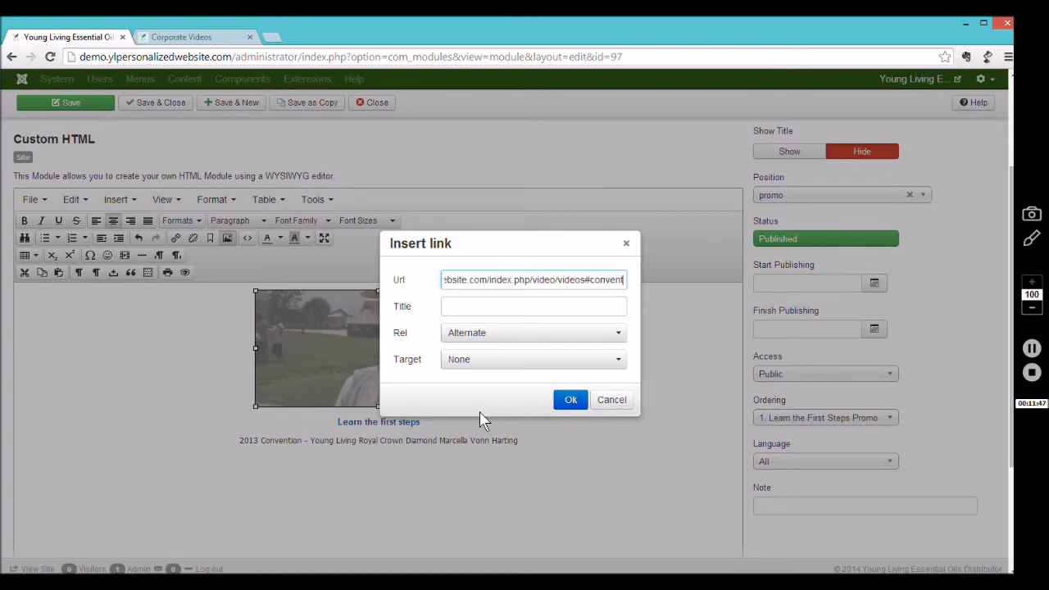
pyautogui.click(571, 399)
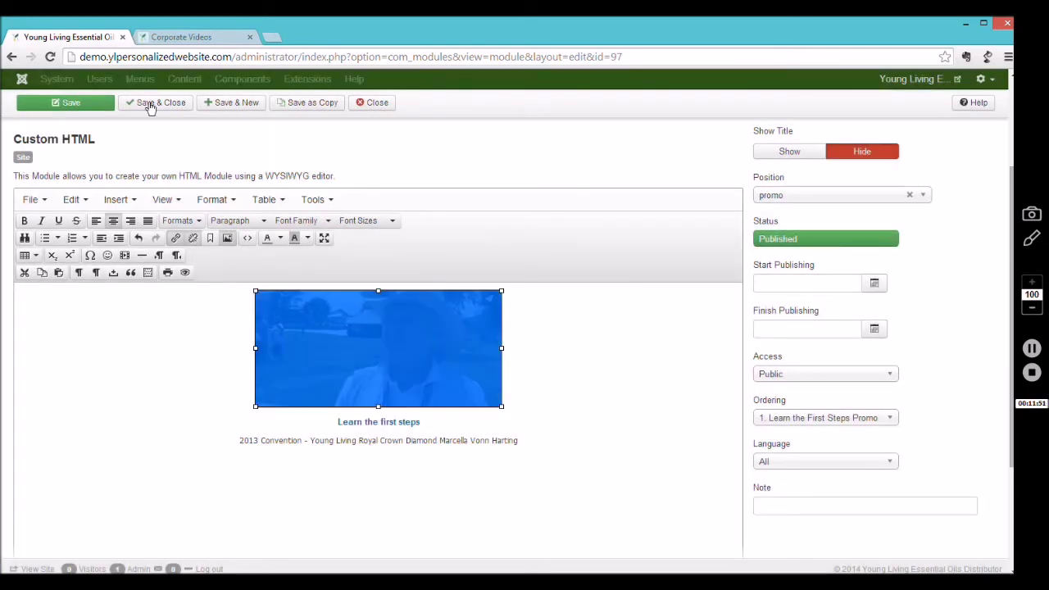
pyautogui.click(77, 103)
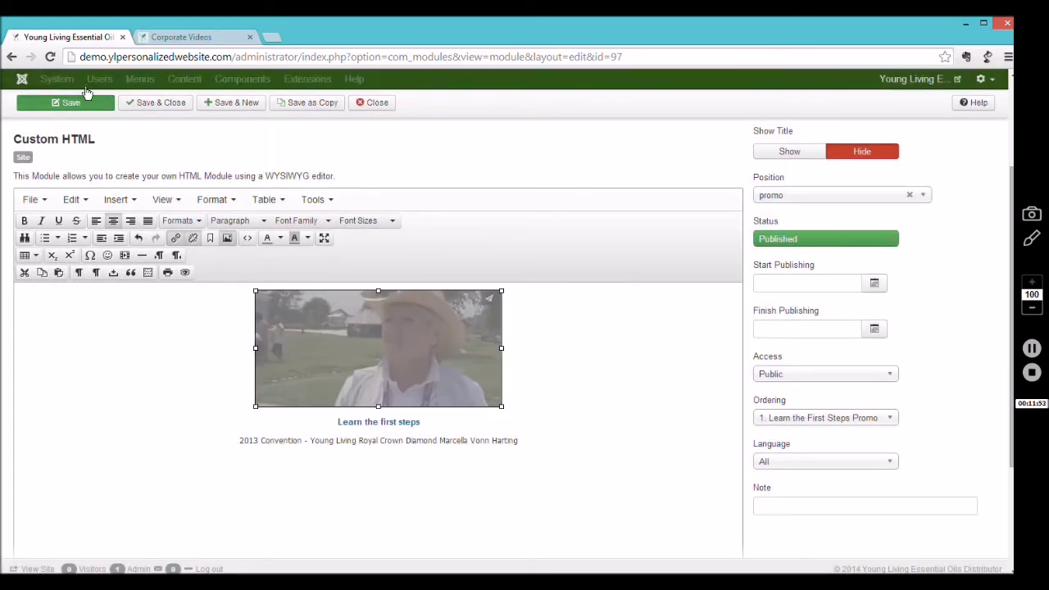
# - Test the promo picture's link to the 2013 Convention video from the site's home page
pyautogui.click(199, 44)
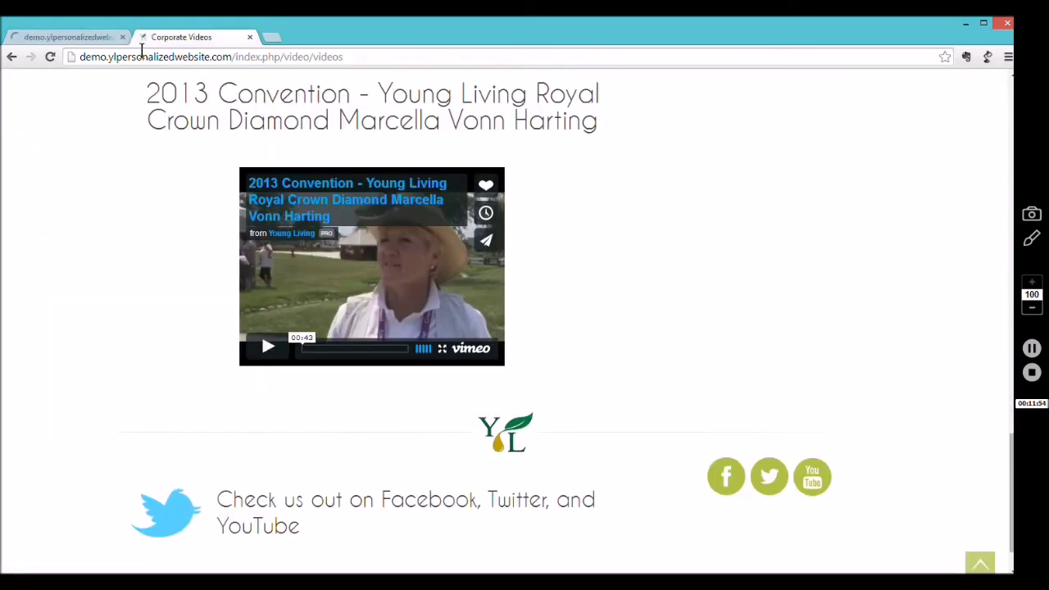
pyautogui.click(50, 57)
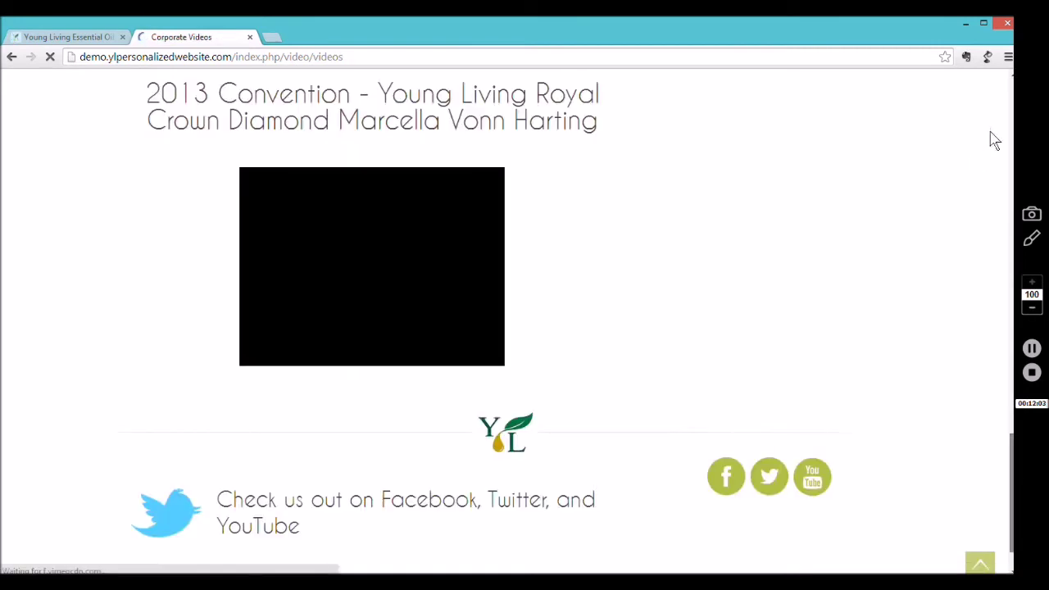
pyautogui.scroll(15, 1014, 98)
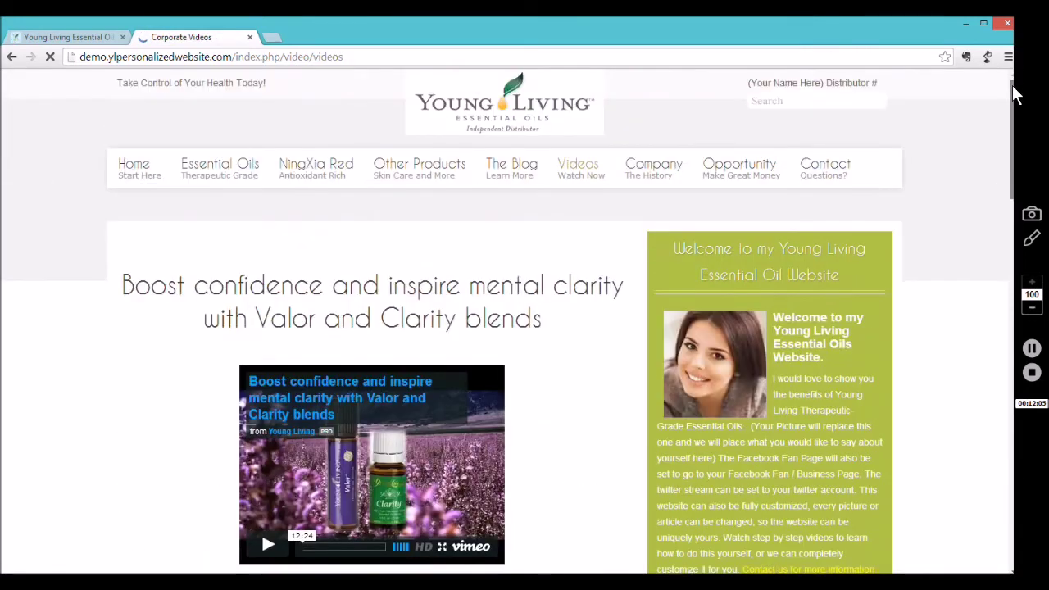
pyautogui.click(128, 178)
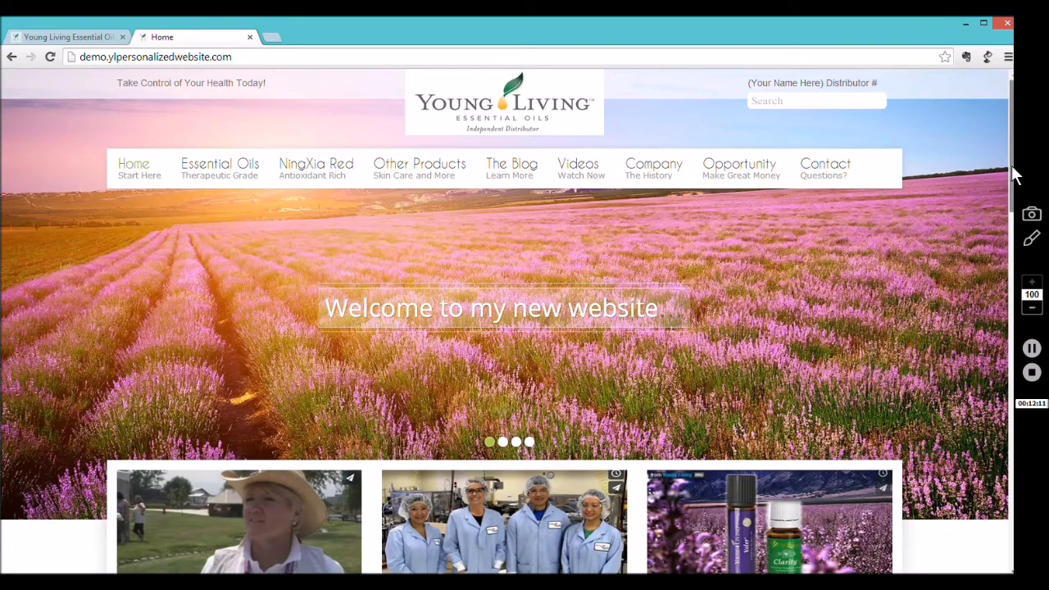
pyautogui.scroll(-3, 1013, 205)
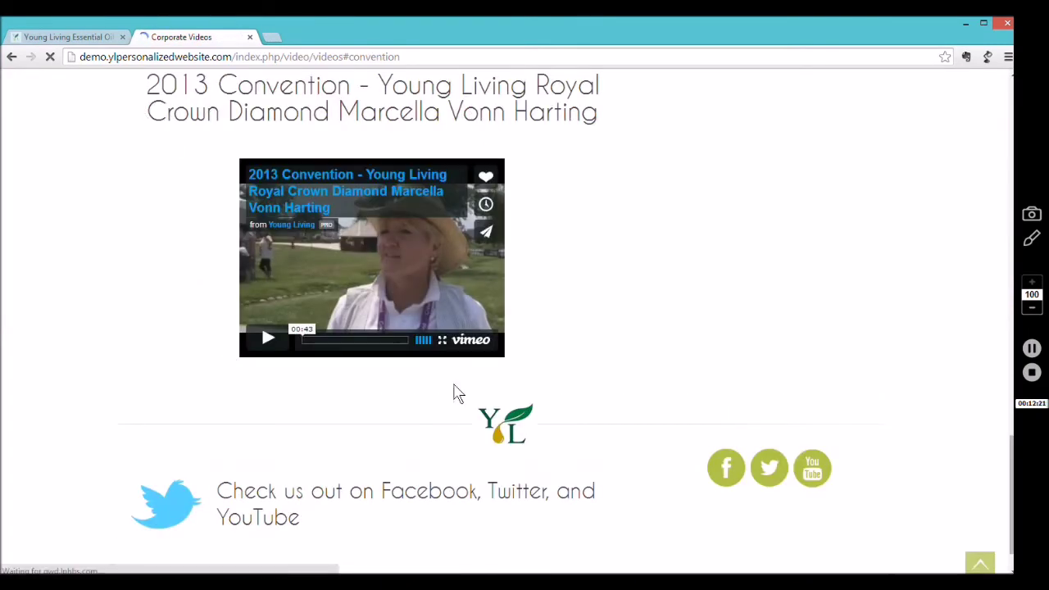
pyautogui.moveTo(1011, 456); pyautogui.dragTo(1010, 86)
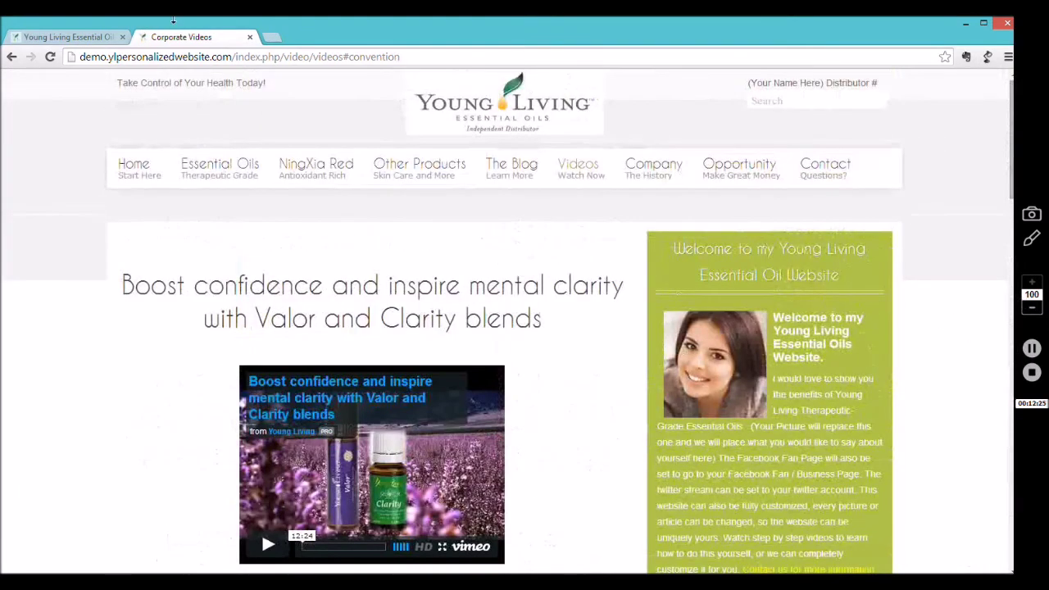
# - Close the "Learn the First Steps Promo" module in the administration area and open the Article Manager
pyautogui.click(63, 38)
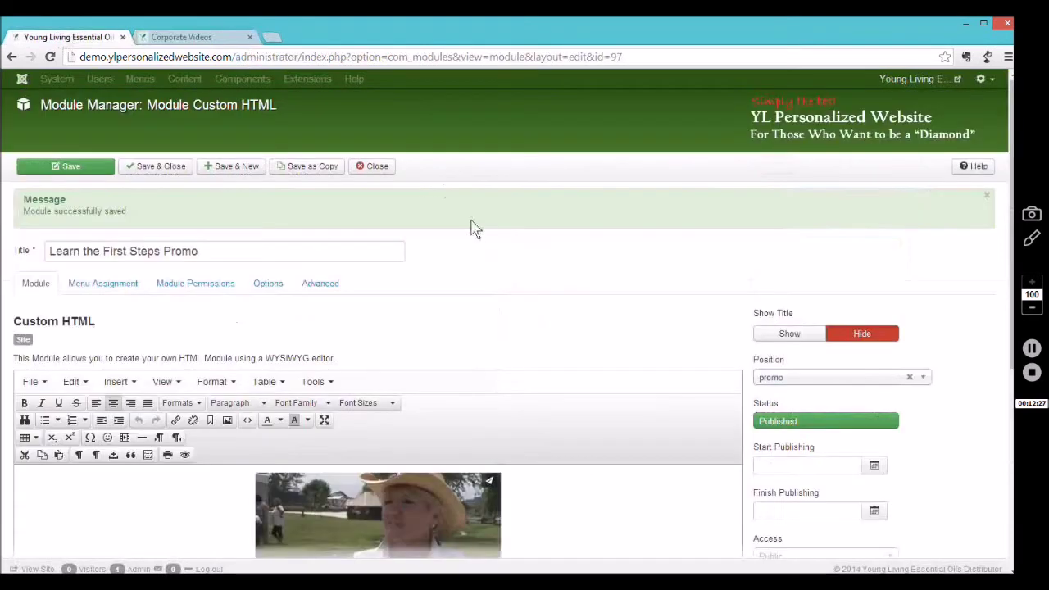
pyautogui.click(358, 170)
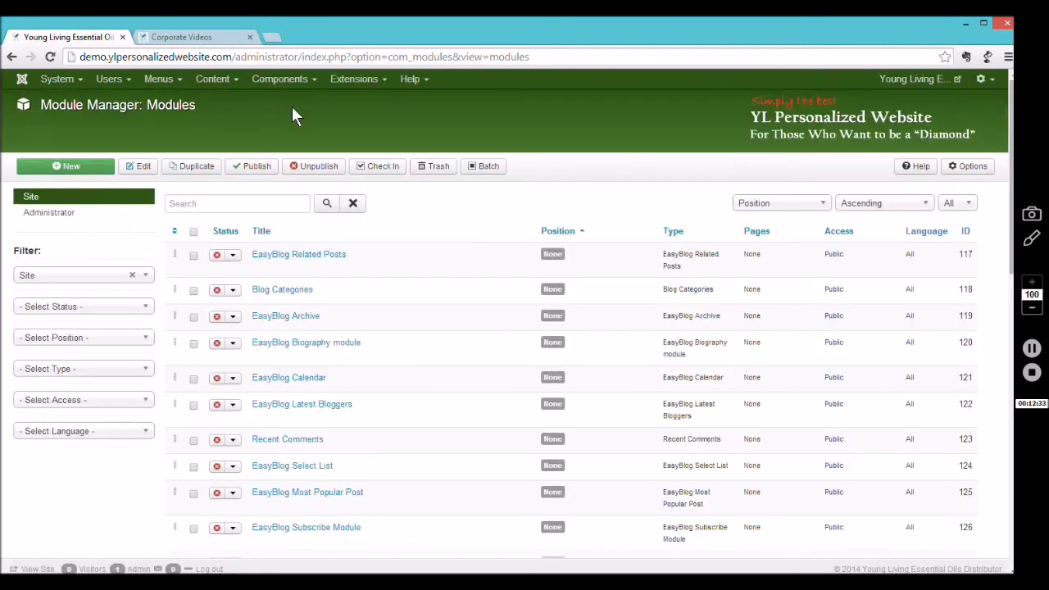
pyautogui.click(280, 82)
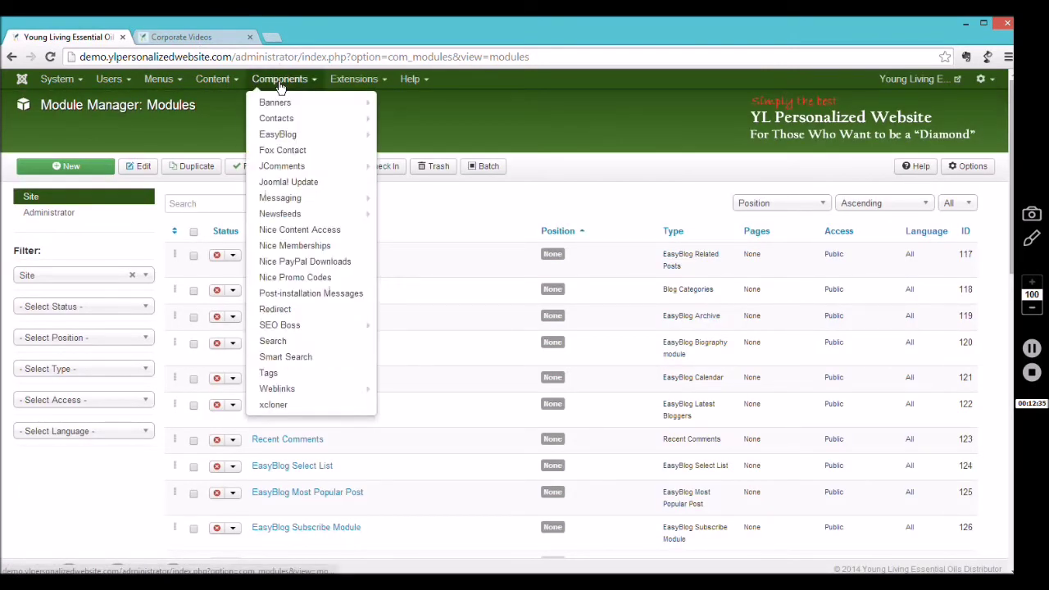
pyautogui.moveTo(288, 140)
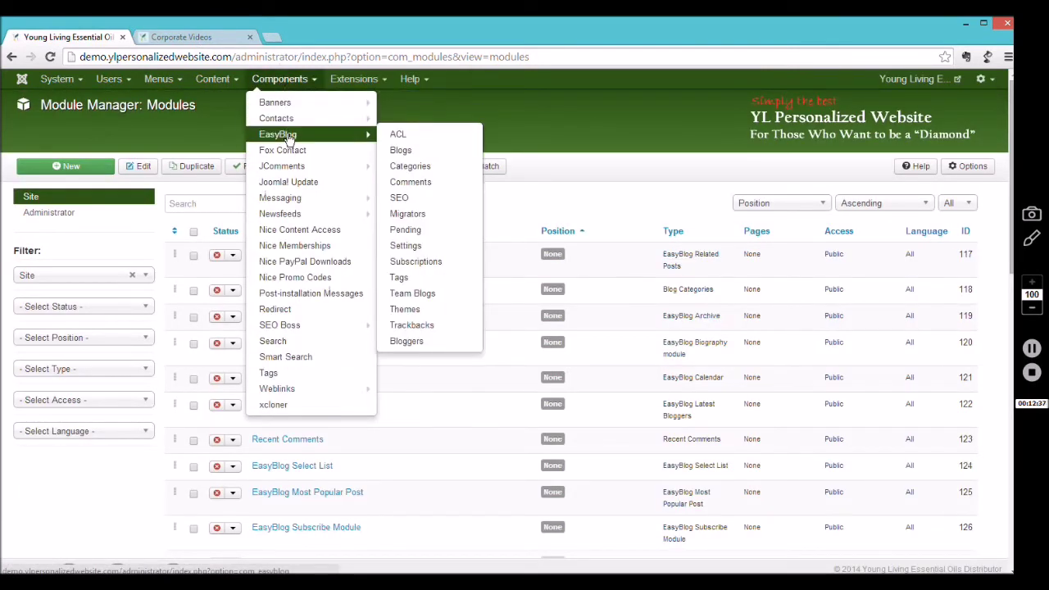
pyautogui.click(212, 79)
pyautogui.moveTo(215, 105)
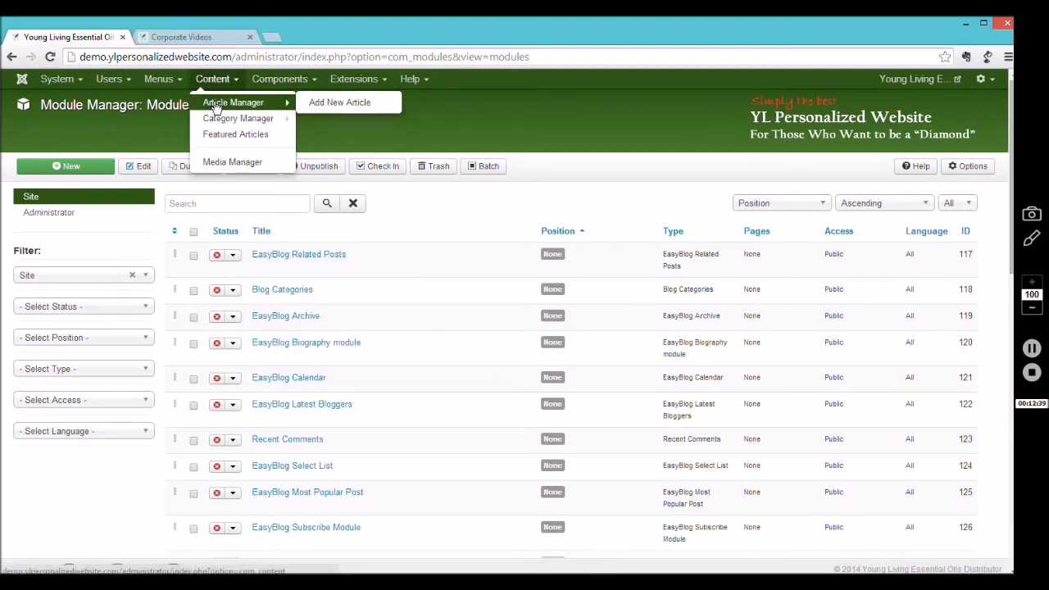
pyautogui.click(218, 107)
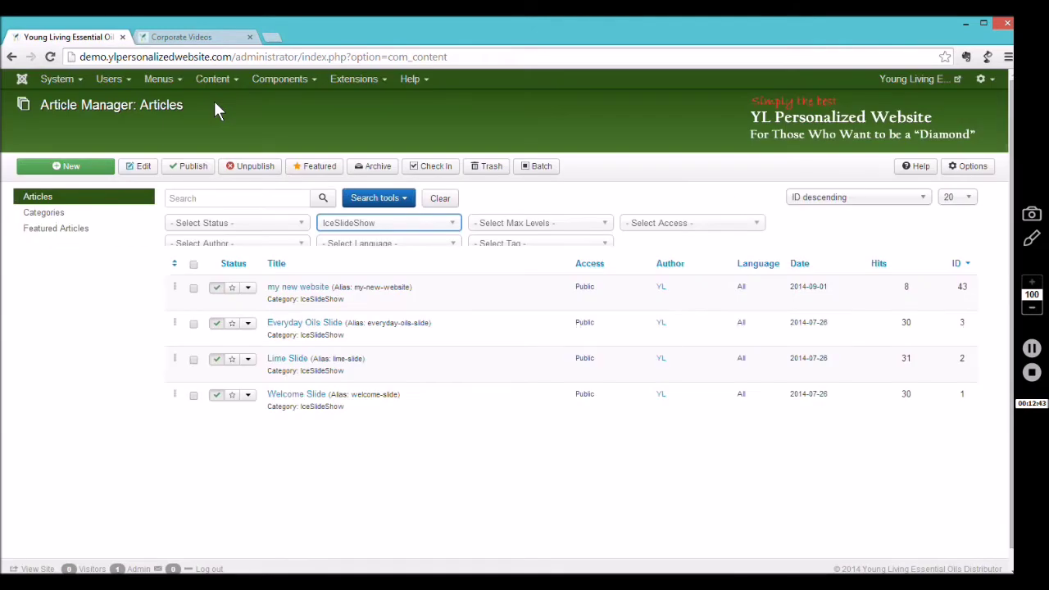
# - Reset the category filter, search the articles for "seed" and open the Seed to Seal article at its Seal section
pyautogui.click(427, 226)
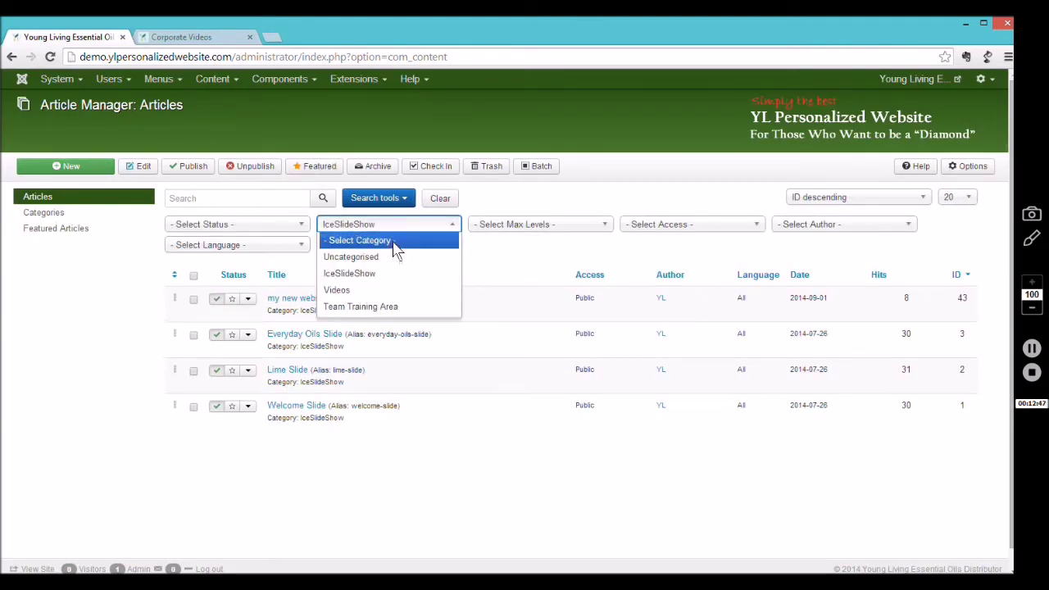
pyautogui.click(396, 242)
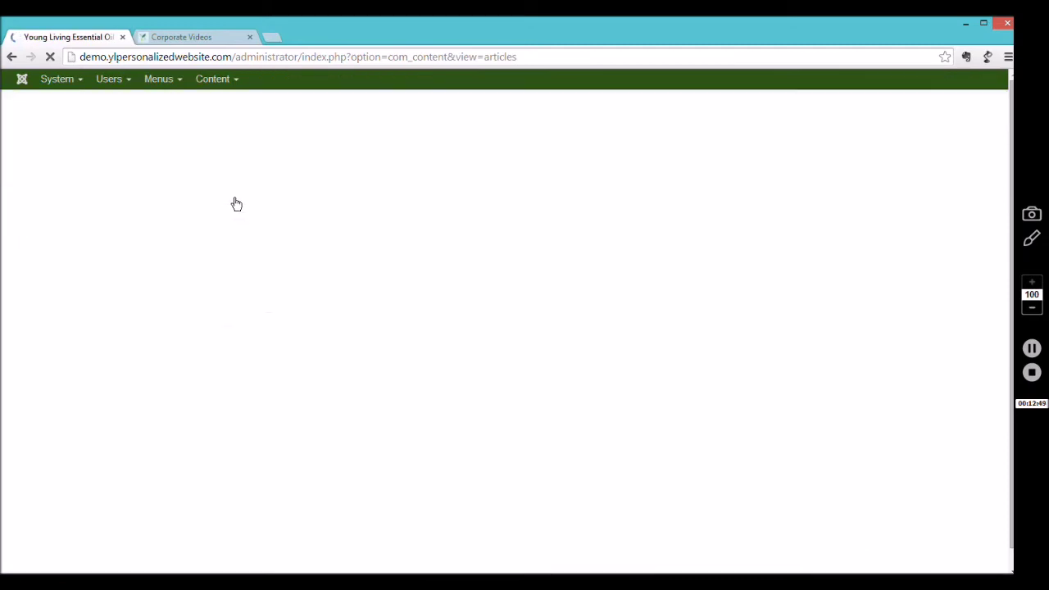
pyautogui.click(226, 203)
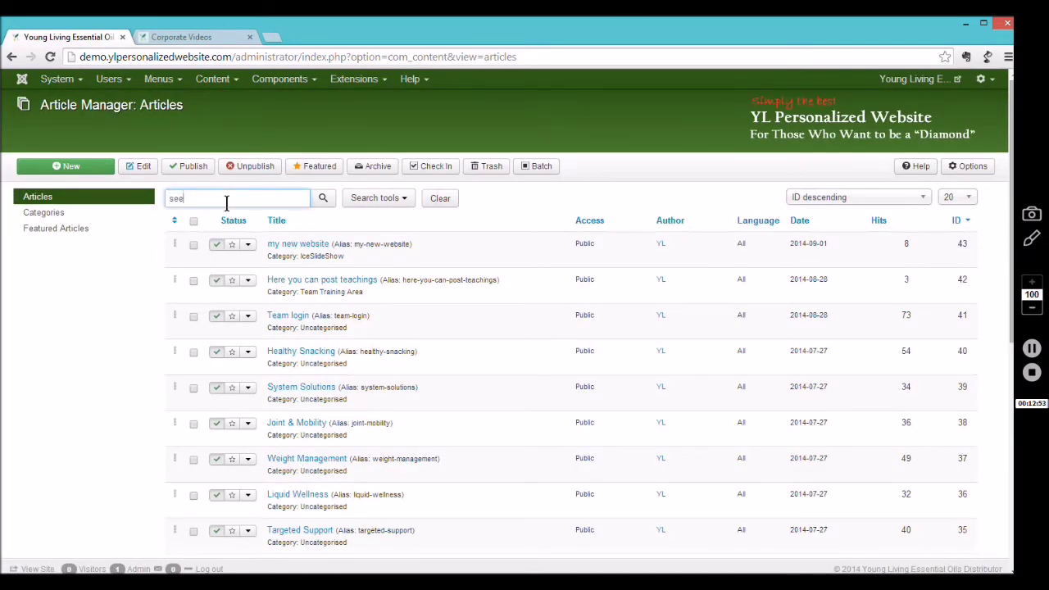
pyautogui.press('Return')
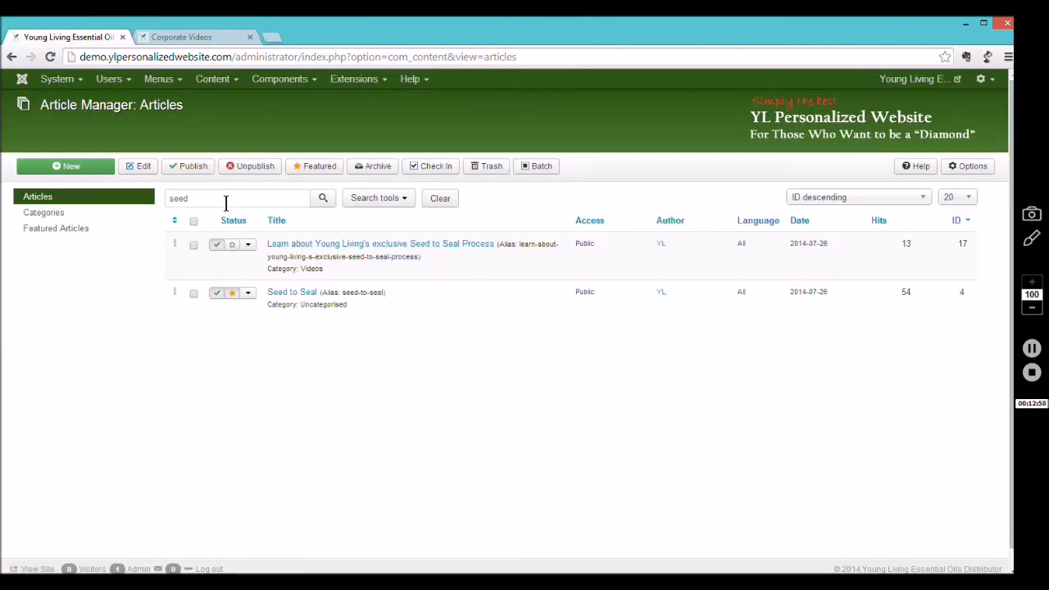
pyautogui.click(300, 294)
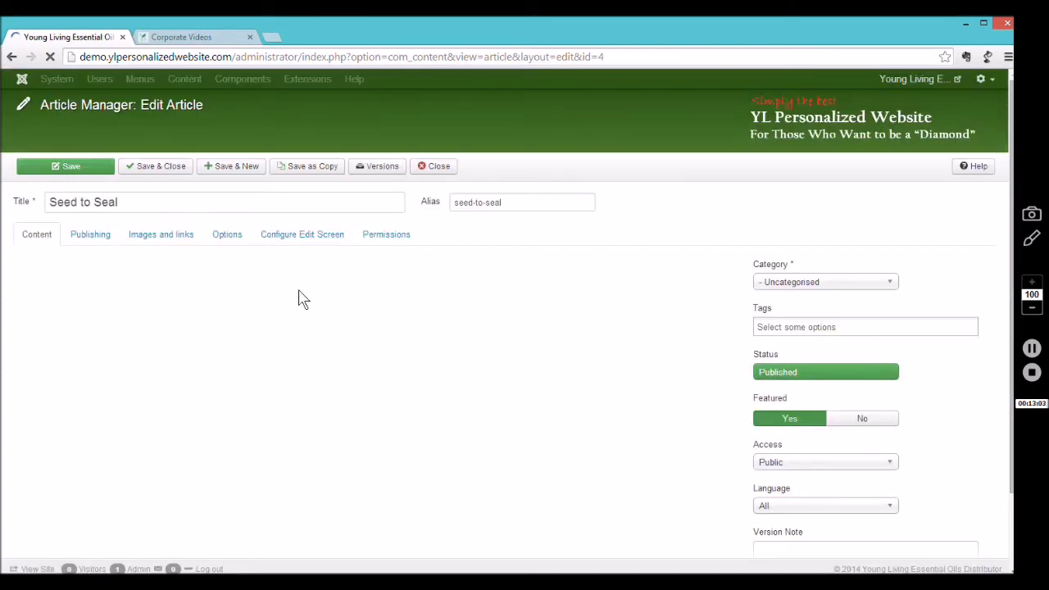
pyautogui.moveTo(1022, 254); pyautogui.dragTo(1027, 420)
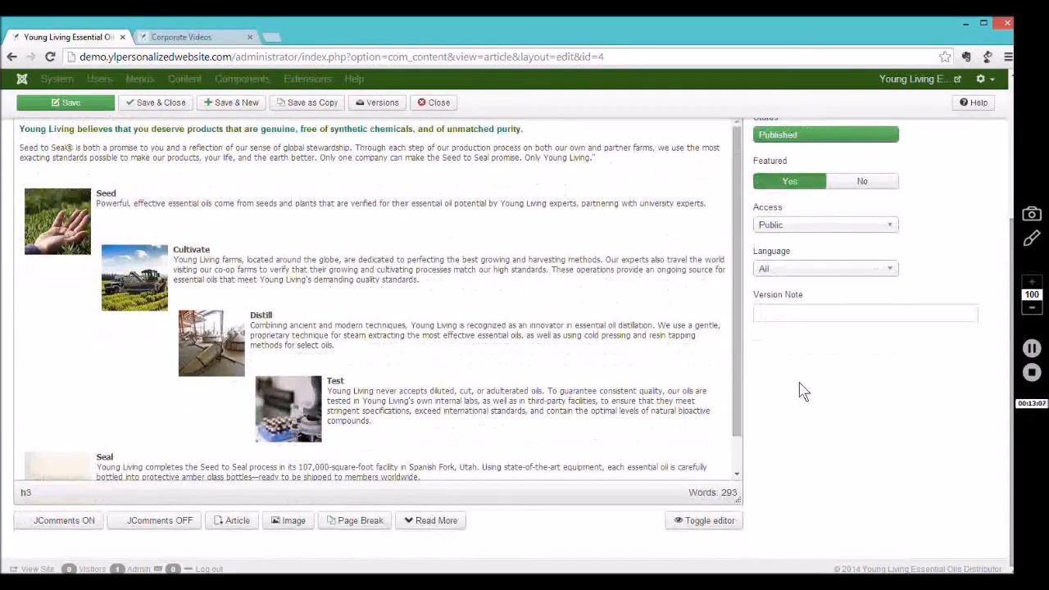
pyautogui.moveTo(740, 361); pyautogui.dragTo(747, 472)
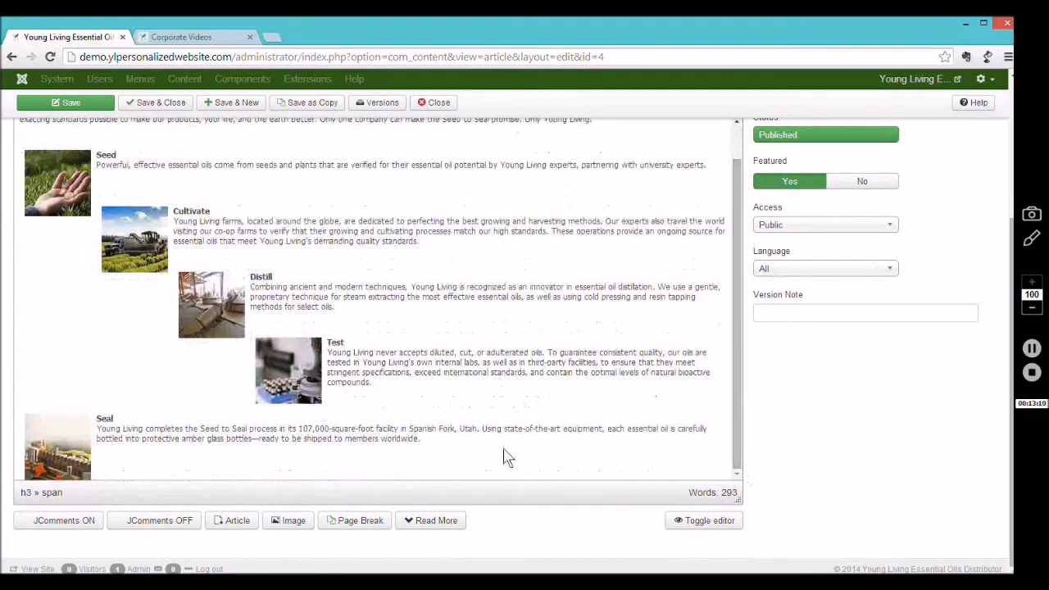
# - Open the site's Seed to Seal page under Essential Oils and examine where the Seal section sits
pyautogui.click(156, 37)
pyautogui.moveTo(217, 179)
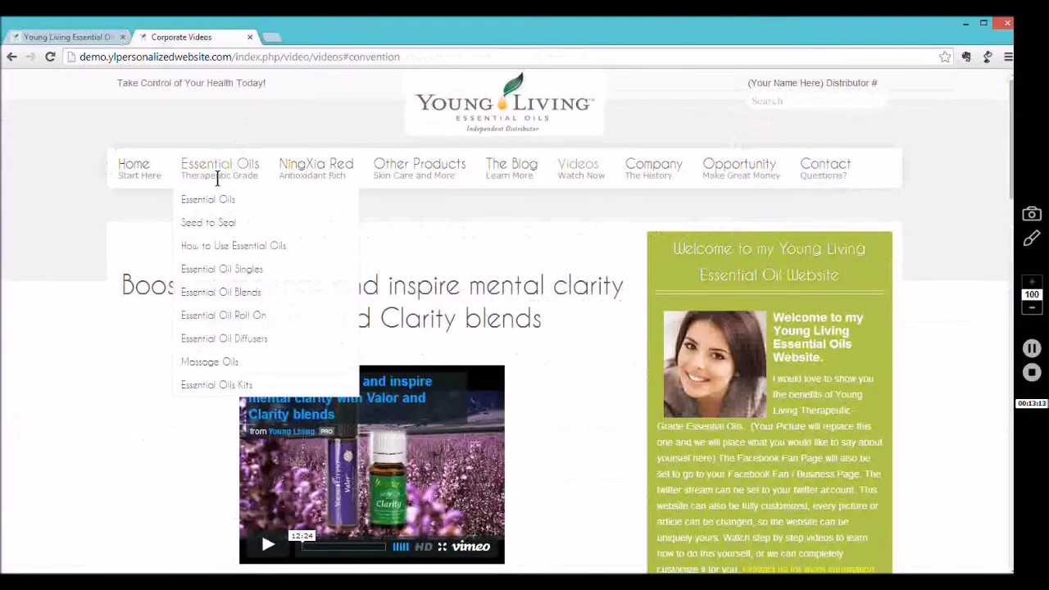
pyautogui.click(218, 227)
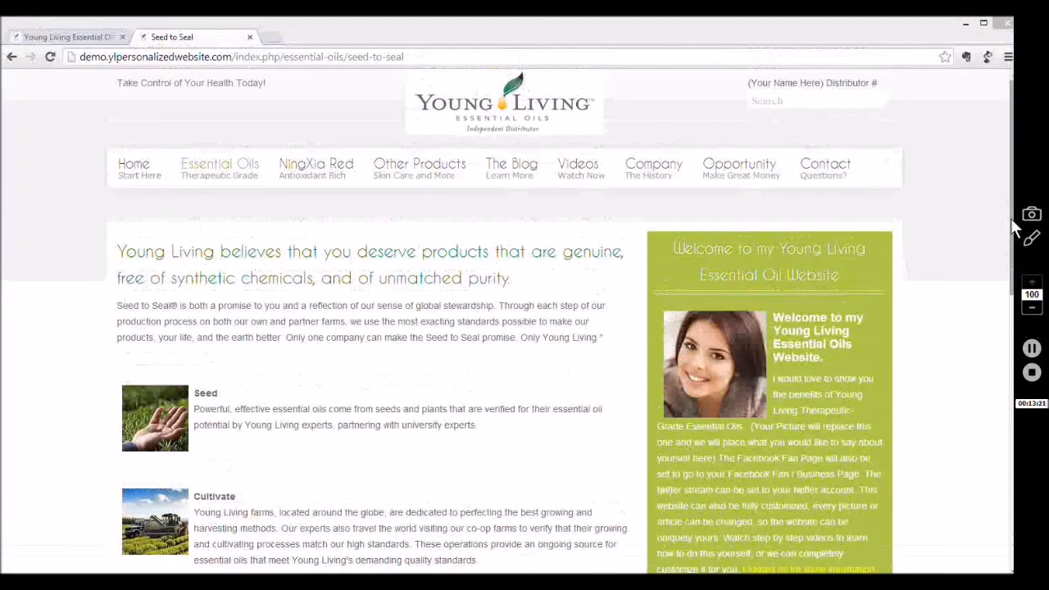
pyautogui.click(1013, 276)
pyautogui.scroll(-2, 1020, 307)
pyautogui.scroll(-3, 1020, 306)
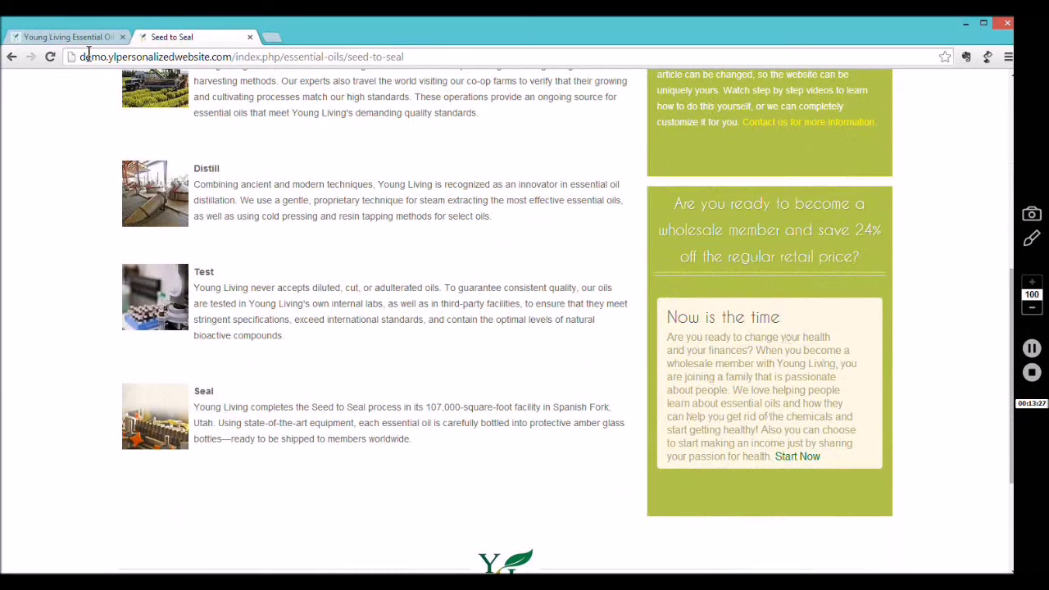
# - Insert an anchor named seal at the Seal heading of the Seed to Seal article, then save and close the article
pyautogui.click(64, 37)
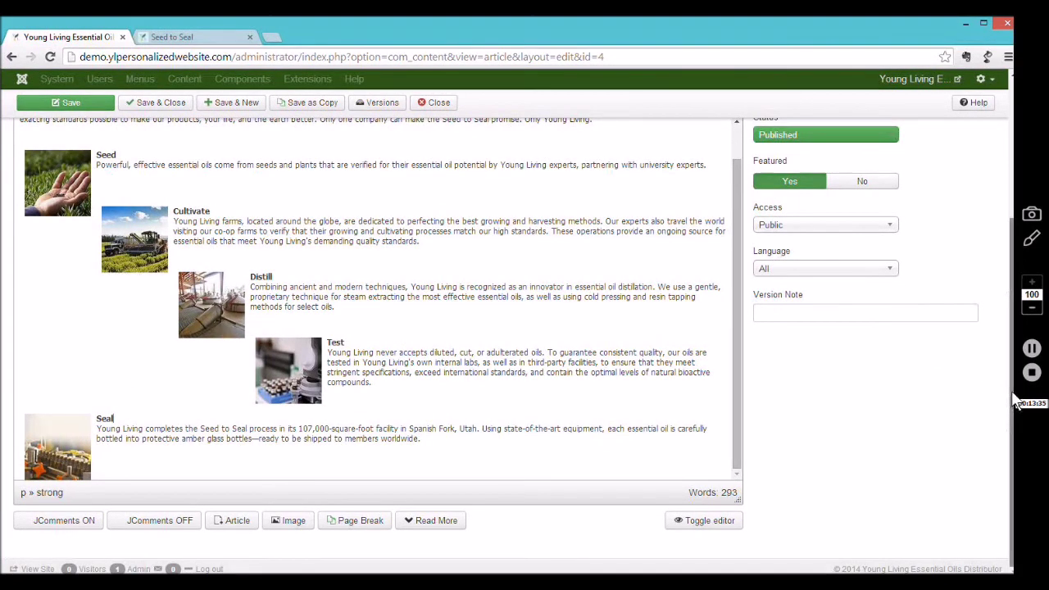
pyautogui.scroll(2, 1013, 385)
pyautogui.scroll(1, 459, 371)
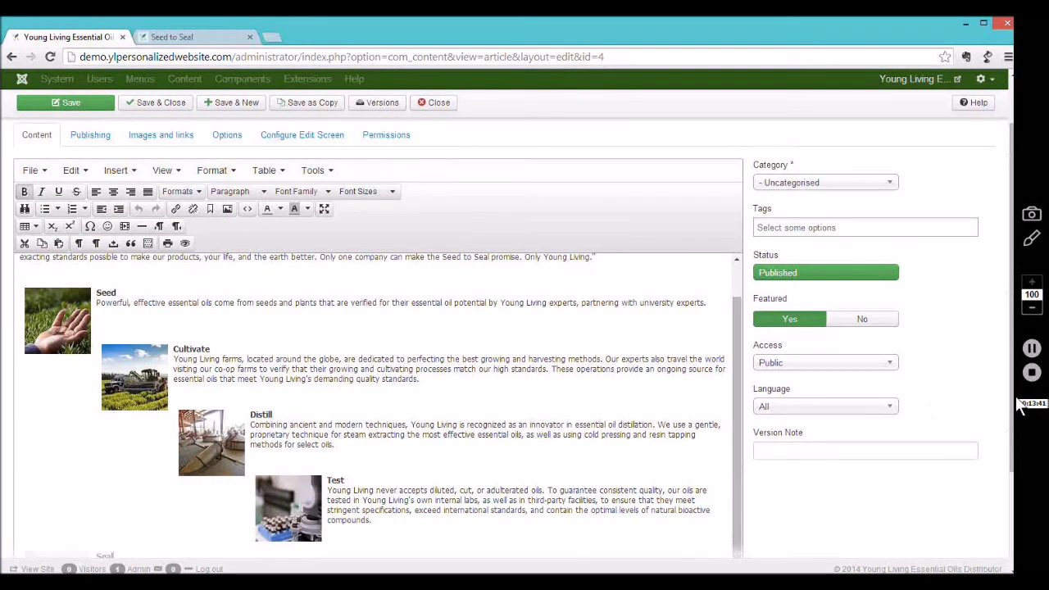
pyautogui.moveTo(1015, 407); pyautogui.dragTo(1014, 445)
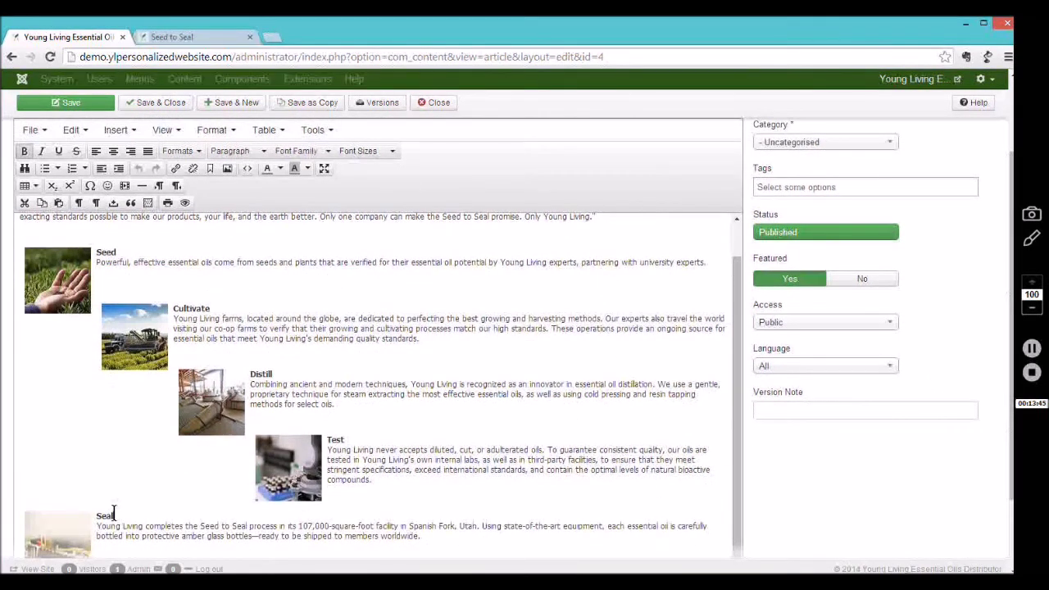
pyautogui.click(210, 169)
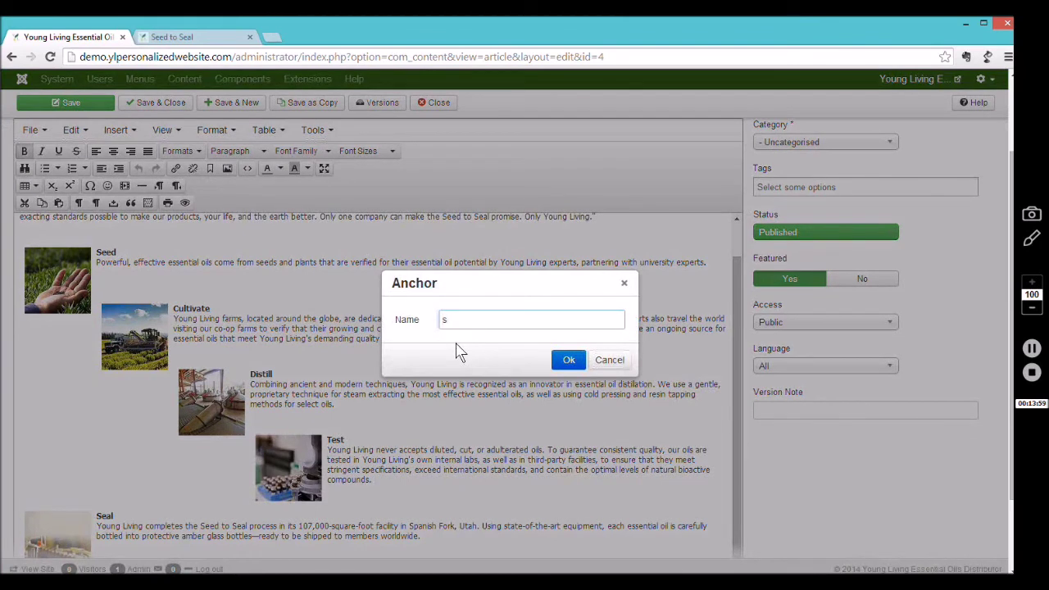
pyautogui.click(569, 360)
pyautogui.click(166, 105)
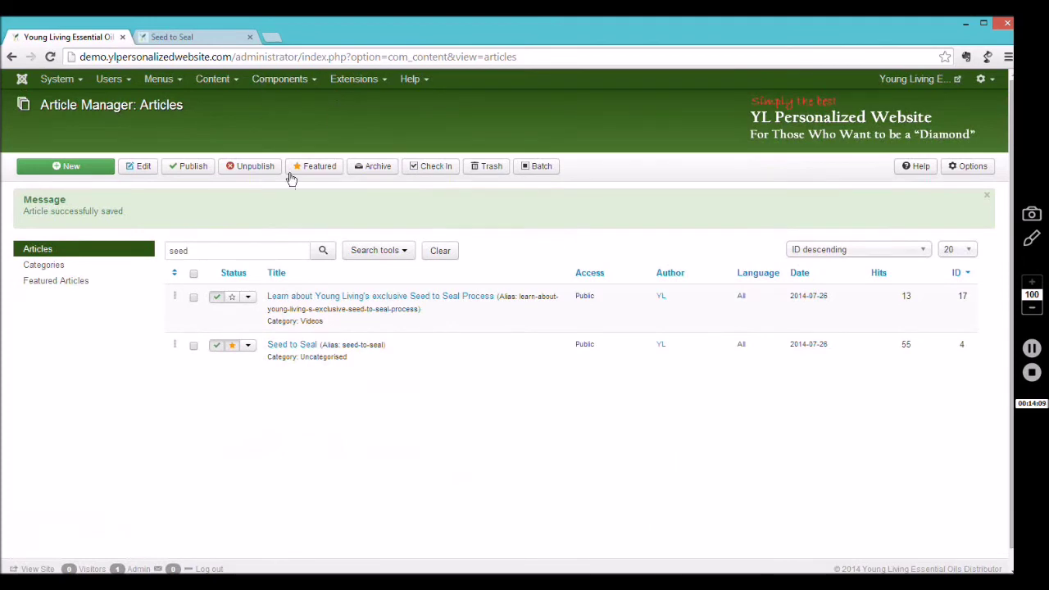
# - Filter the site modules in the Module Manager by the promo position and open the "Learn the First Steps Promo" module
pyautogui.click(361, 80)
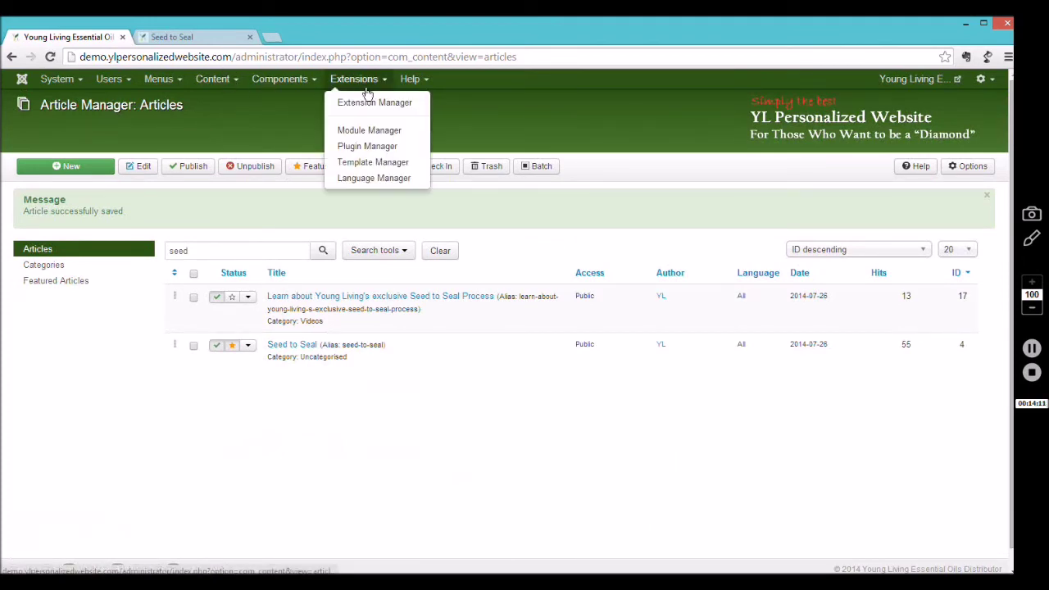
pyautogui.click(367, 133)
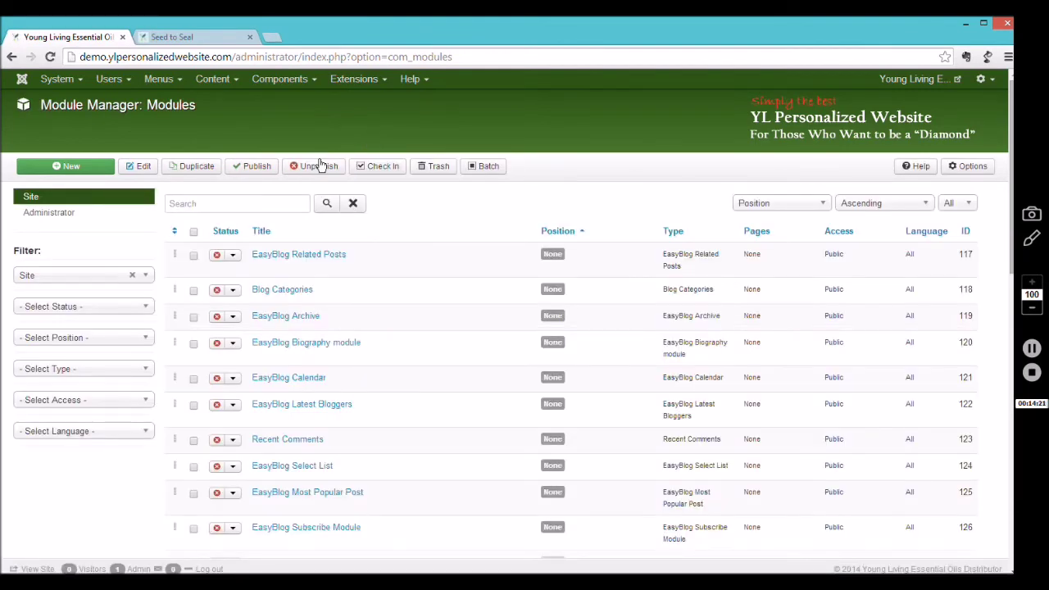
pyautogui.click(205, 202)
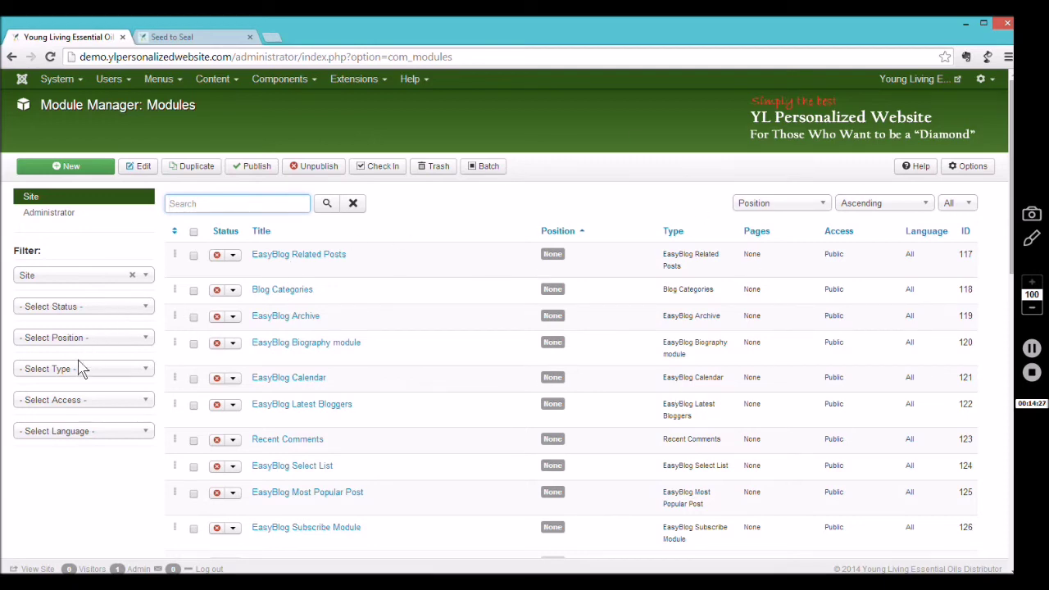
pyautogui.click(129, 338)
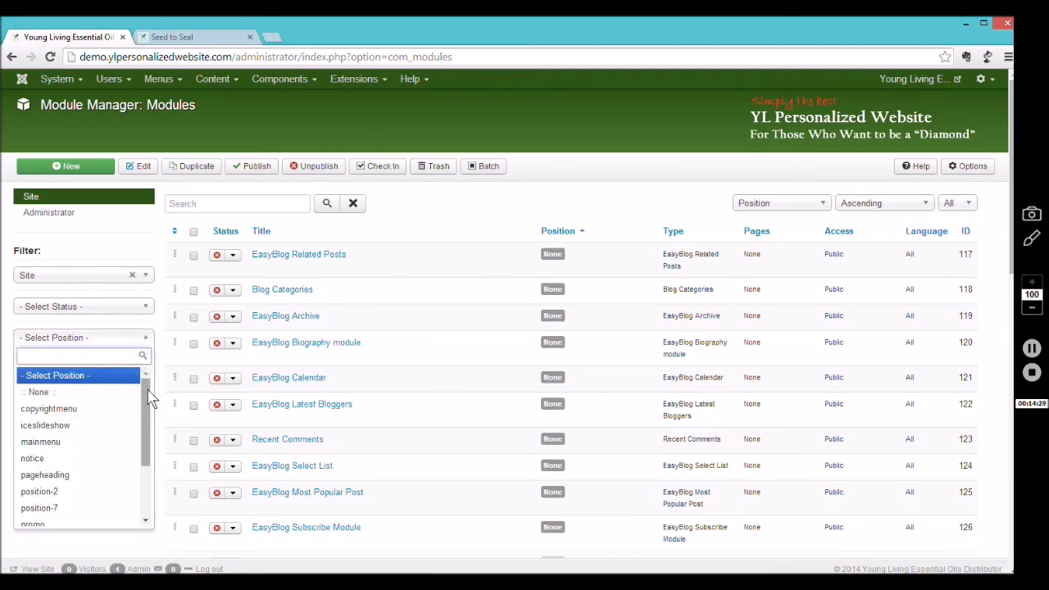
pyautogui.moveTo(149, 396); pyautogui.dragTo(152, 435)
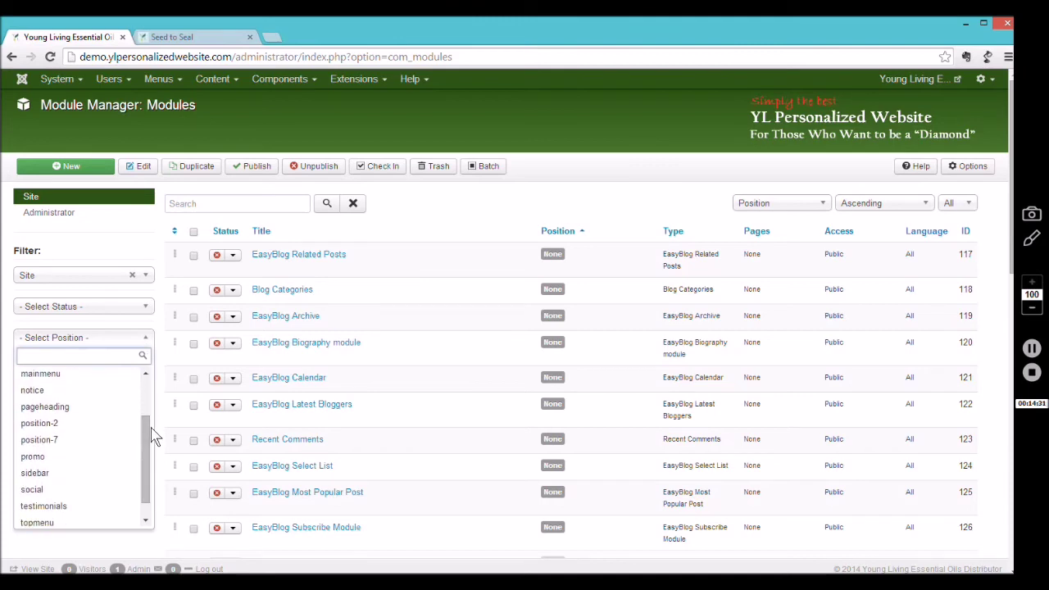
pyautogui.click(90, 457)
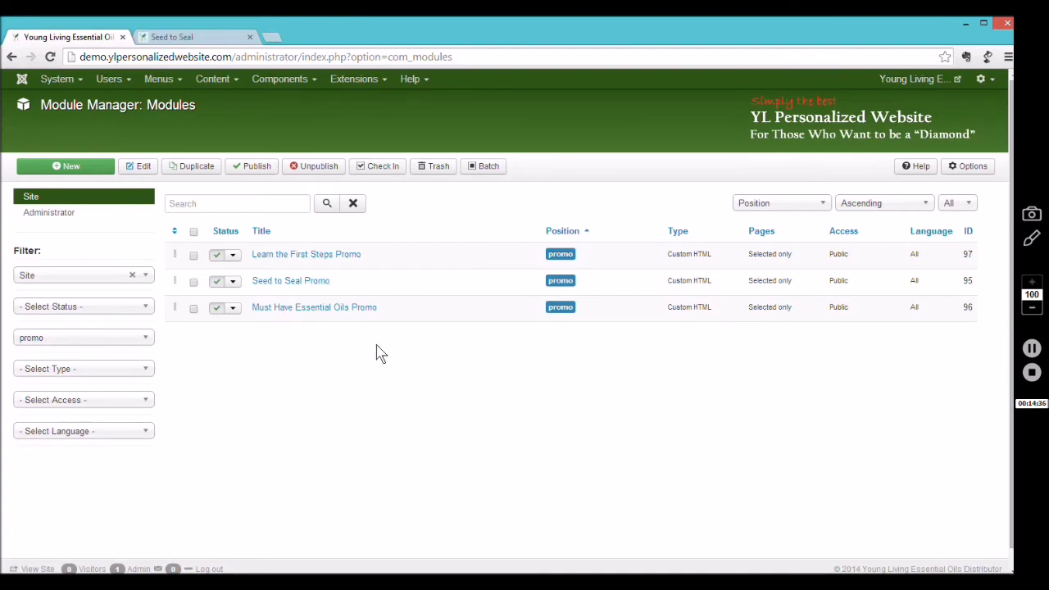
pyautogui.click(315, 256)
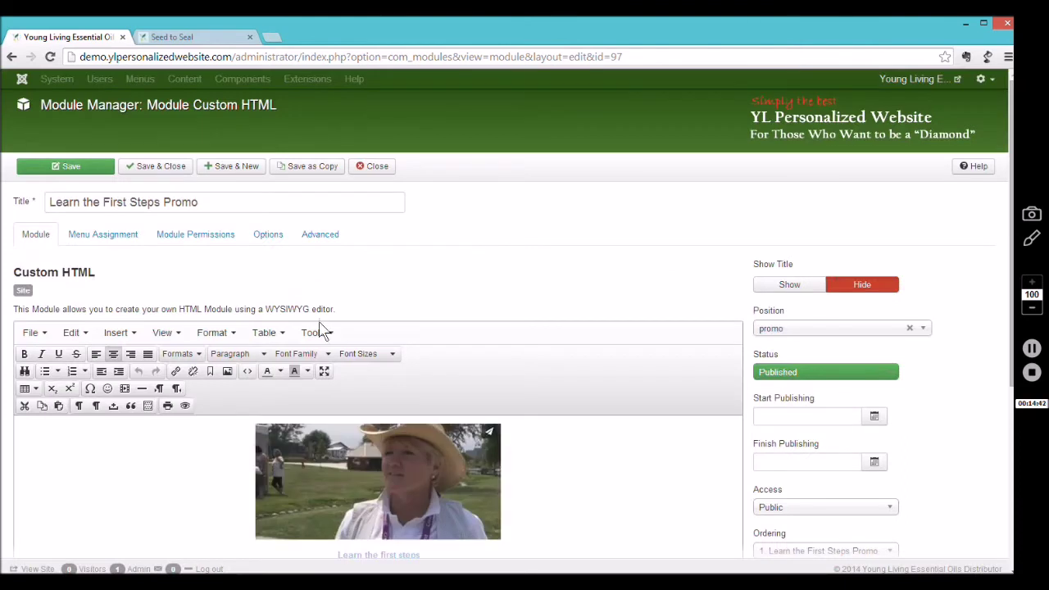
# - Replace the promo picture's link with the Seed to Seal page address ending in index.php/essential-oils/seed-to-seal and save the module
pyautogui.click(334, 469)
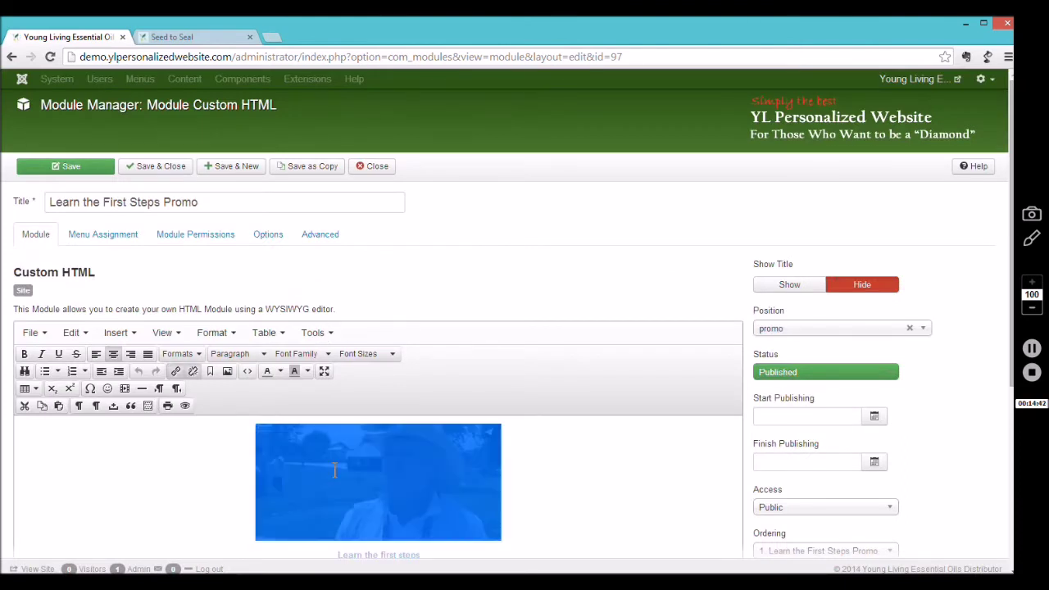
pyautogui.click(176, 371)
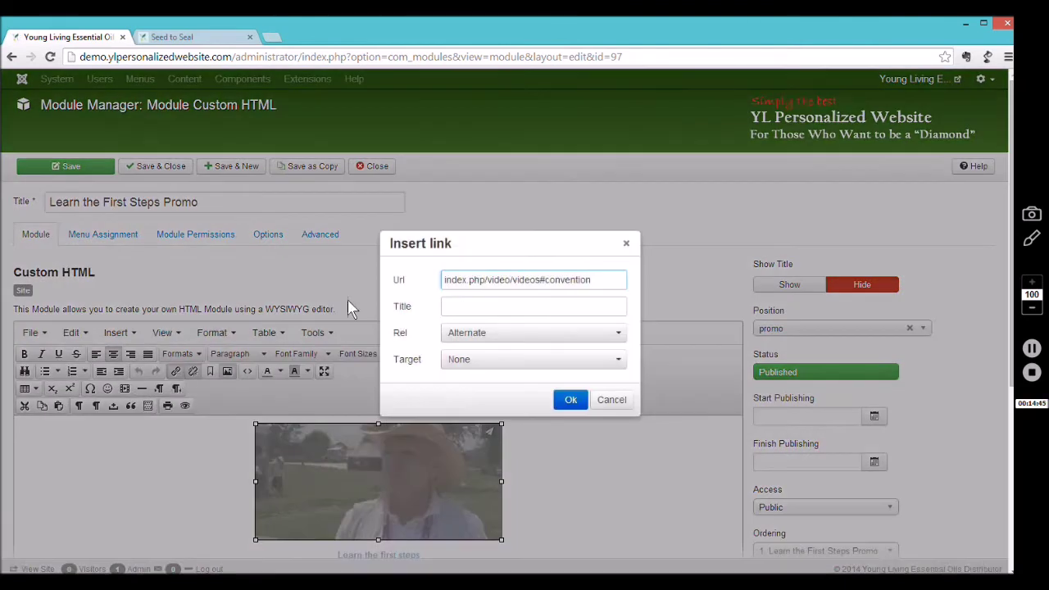
pyautogui.click(227, 37)
pyautogui.click(151, 57)
pyautogui.hotkey('ctrl', 'c')
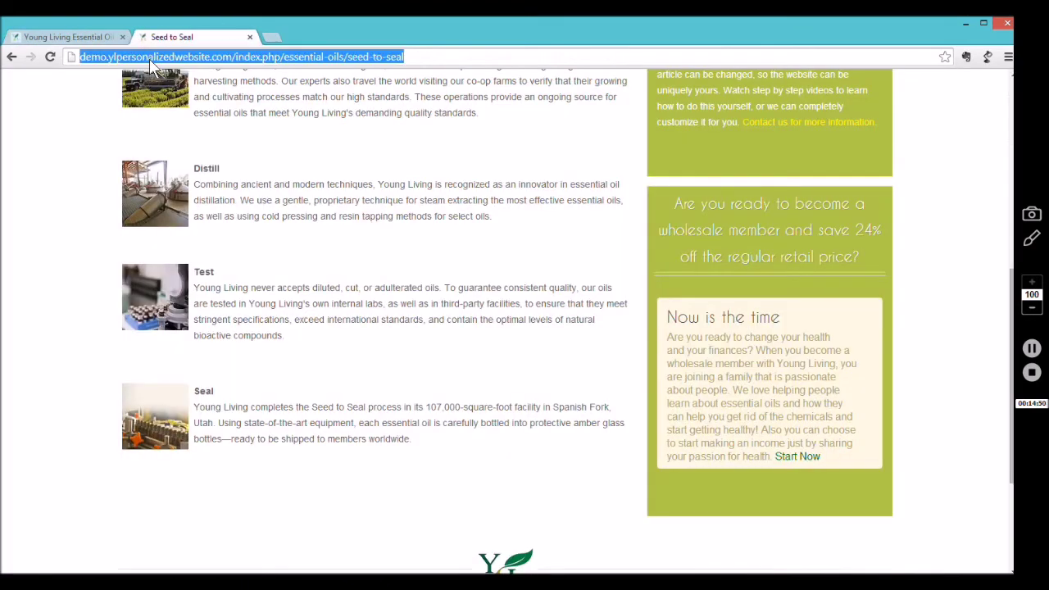
pyautogui.click(75, 37)
pyautogui.moveTo(607, 284); pyautogui.dragTo(346, 272)
pyautogui.press('BackSpace')
pyautogui.hotkey('ctrl', 'v')
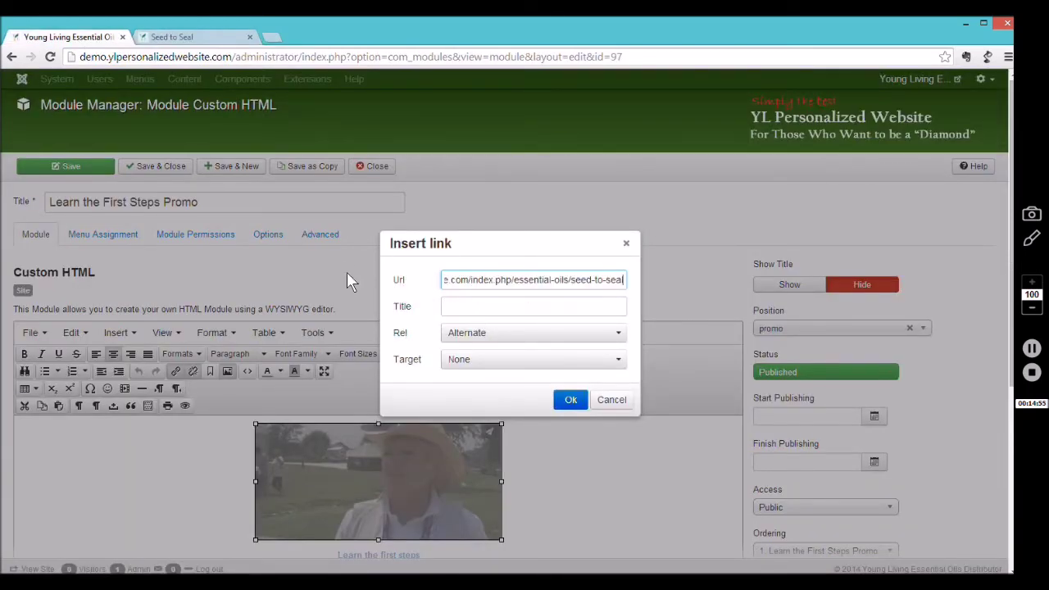
pyautogui.click(570, 401)
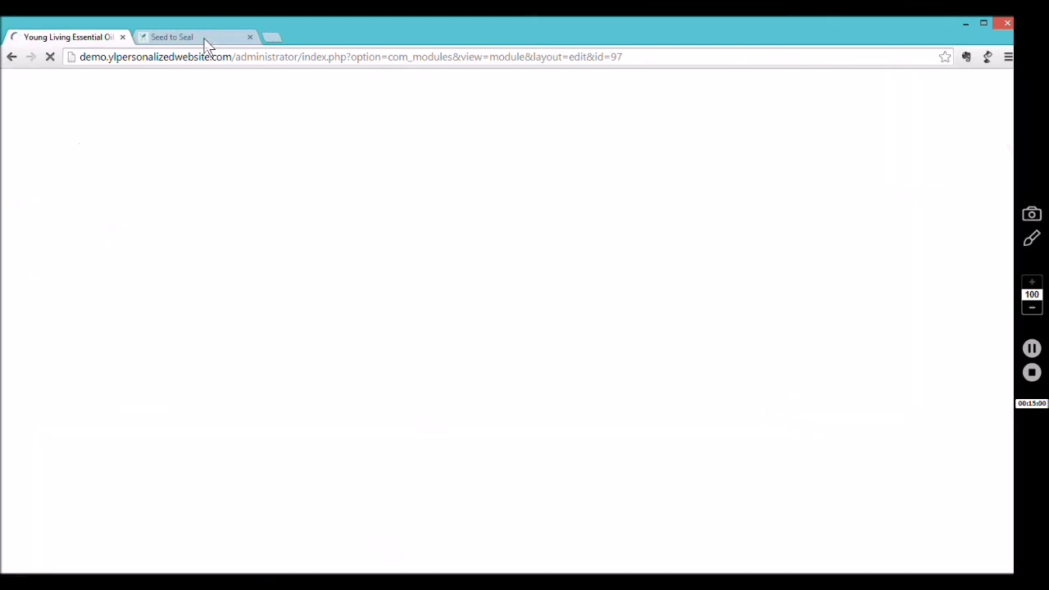
# - Test the promo picture's link from the site's home page and look through the Seed to Seal page down to Seal
pyautogui.click(201, 37)
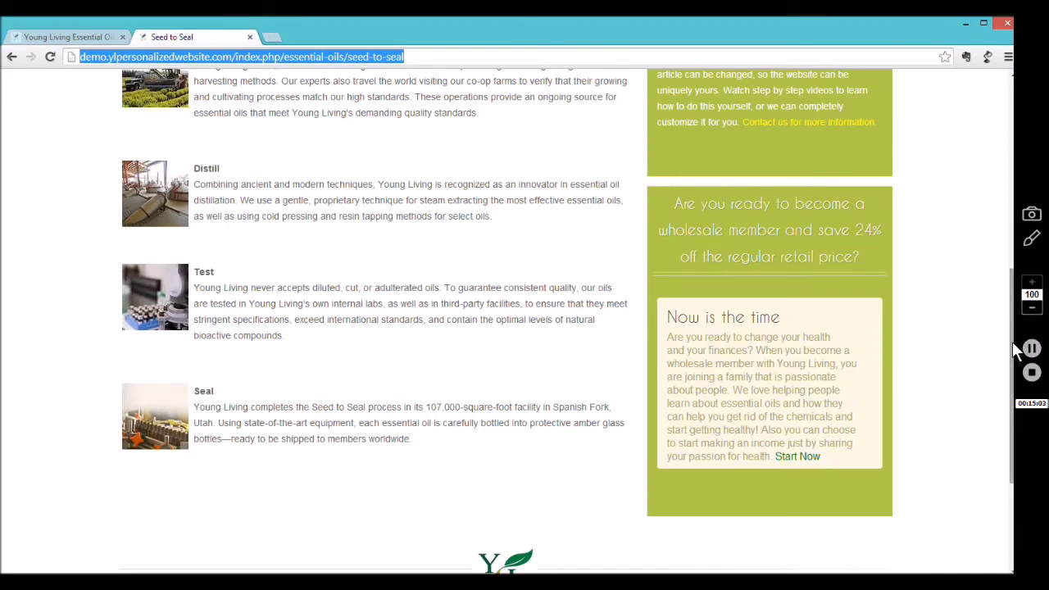
pyautogui.moveTo(1019, 347); pyautogui.dragTo(1018, 339)
pyautogui.scroll(5, 1008, 207)
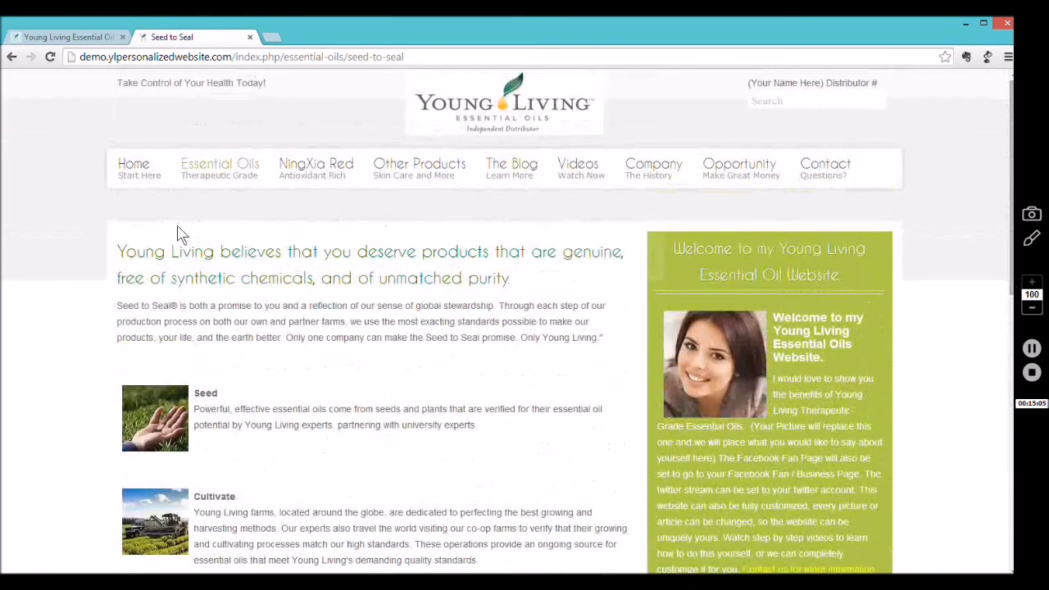
pyautogui.click(138, 168)
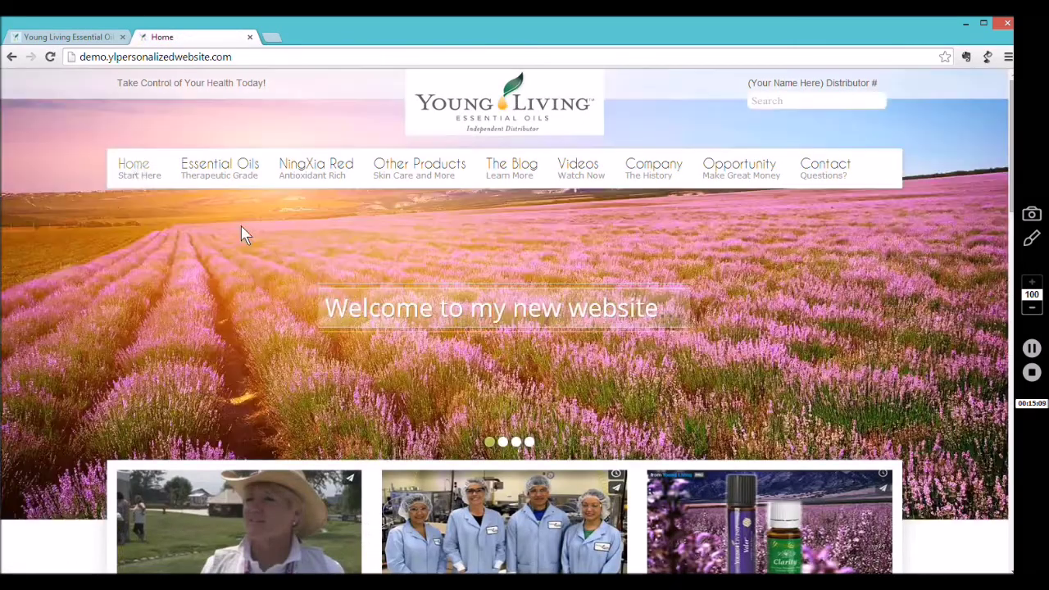
pyautogui.click(258, 529)
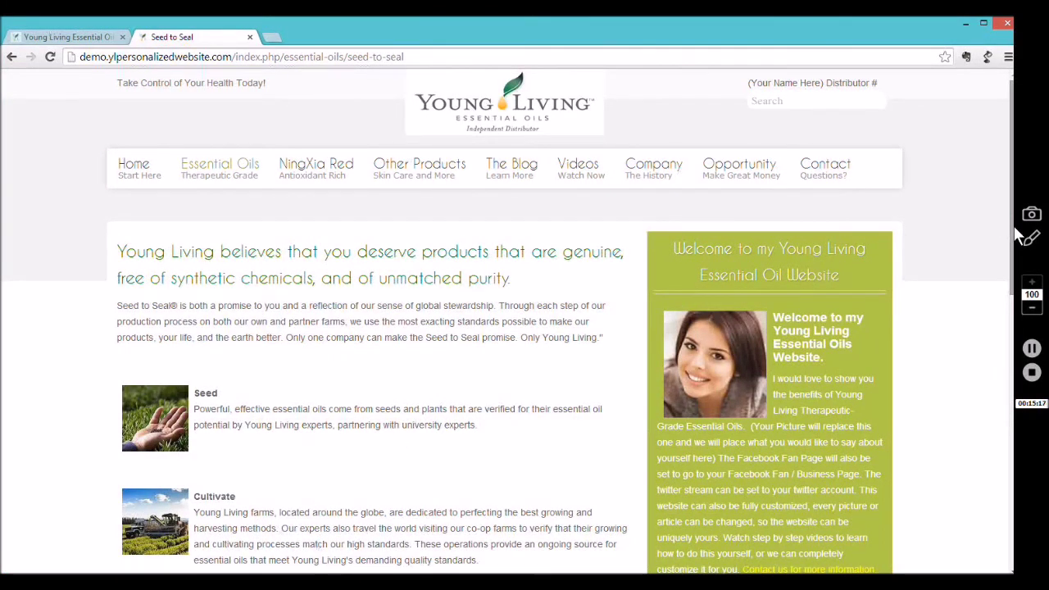
pyautogui.moveTo(1013, 237); pyautogui.dragTo(1015, 428)
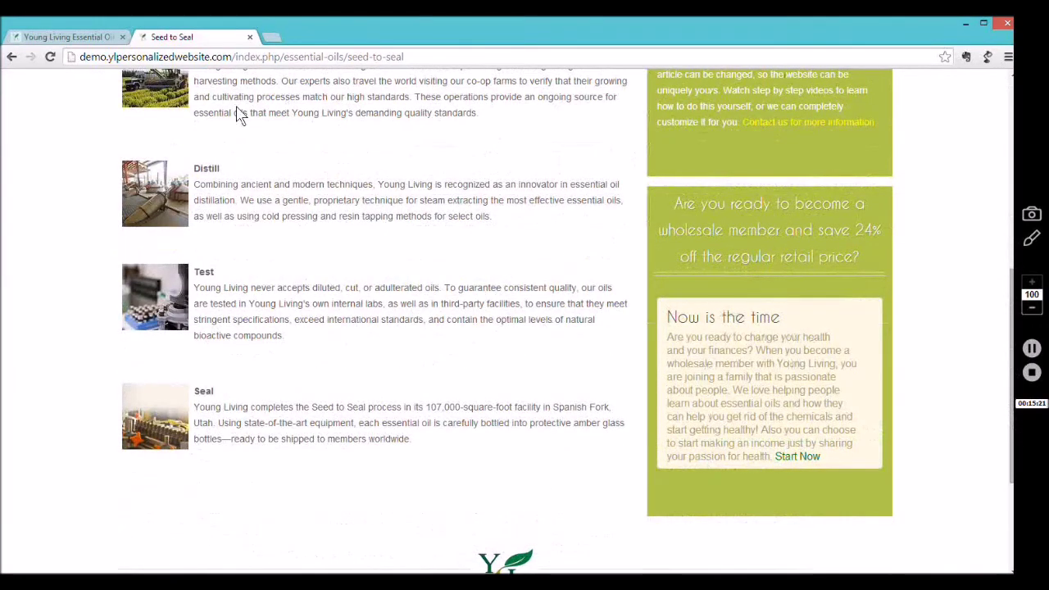
# - Append the #seal anchor to the promo picture's link so it ends in index.php/essential-oils/seed-to-seal#seal, and save the module
pyautogui.click(69, 37)
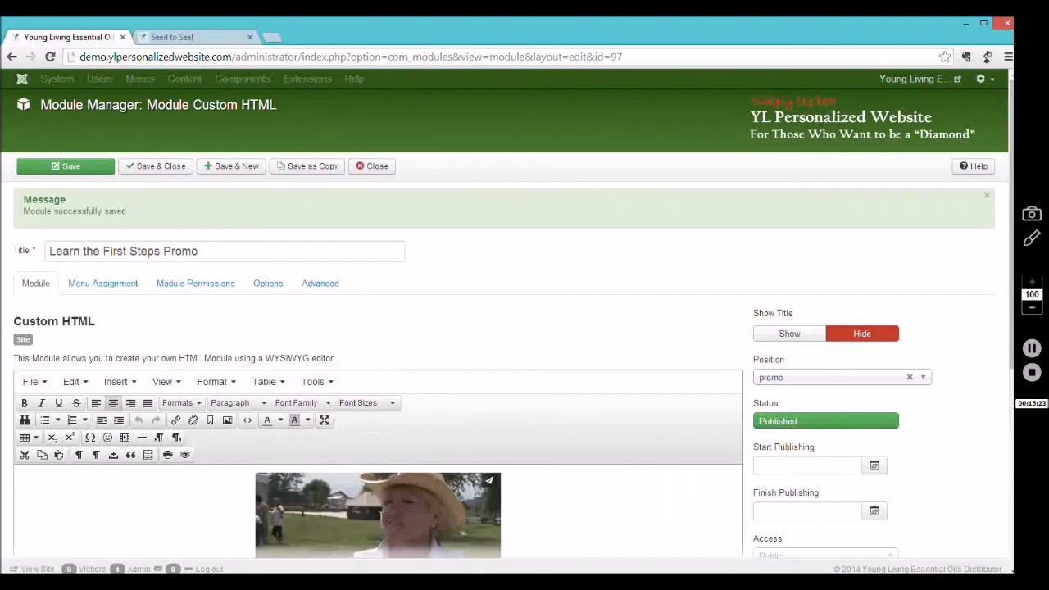
pyautogui.click(381, 518)
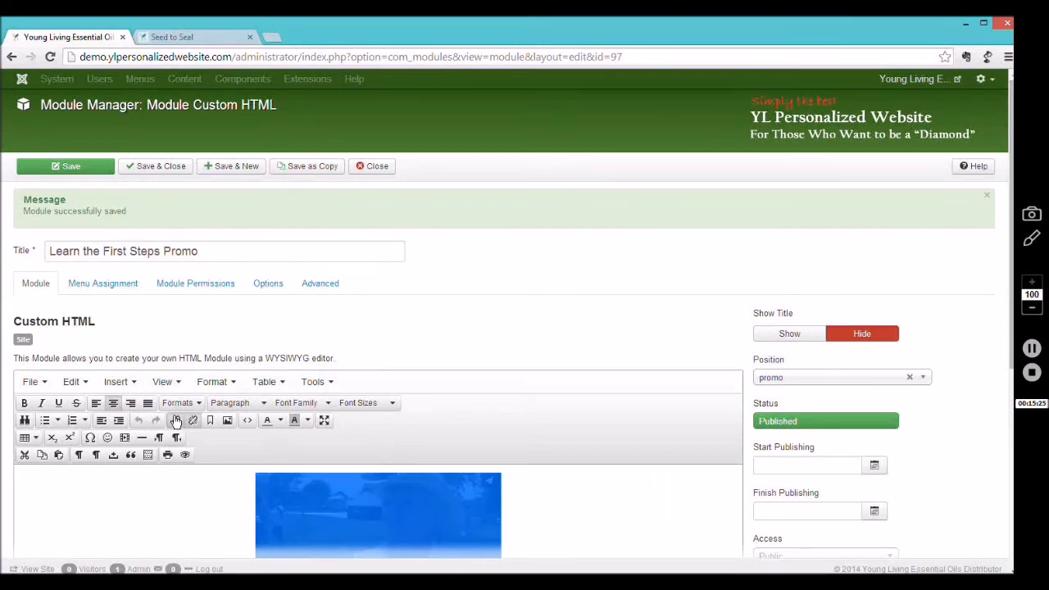
pyautogui.hotkey('ctrl', 'k')
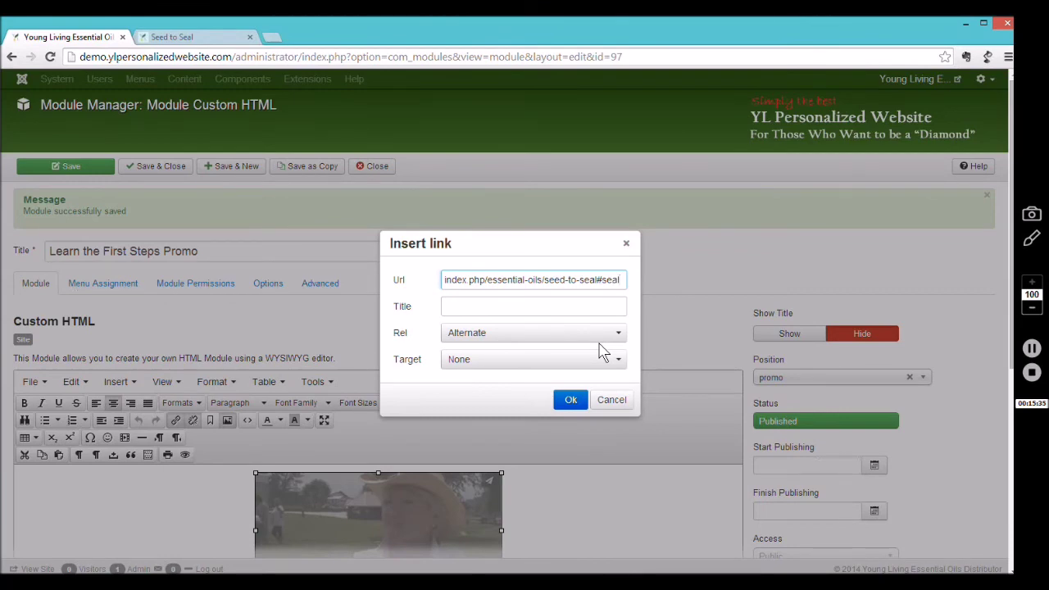
pyautogui.click(217, 37)
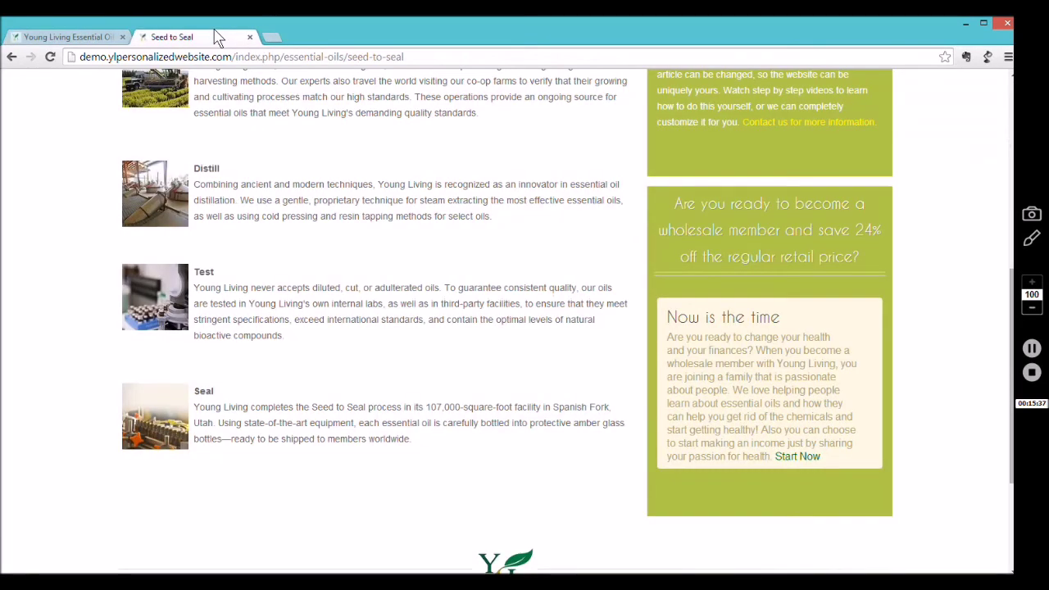
pyautogui.click(75, 39)
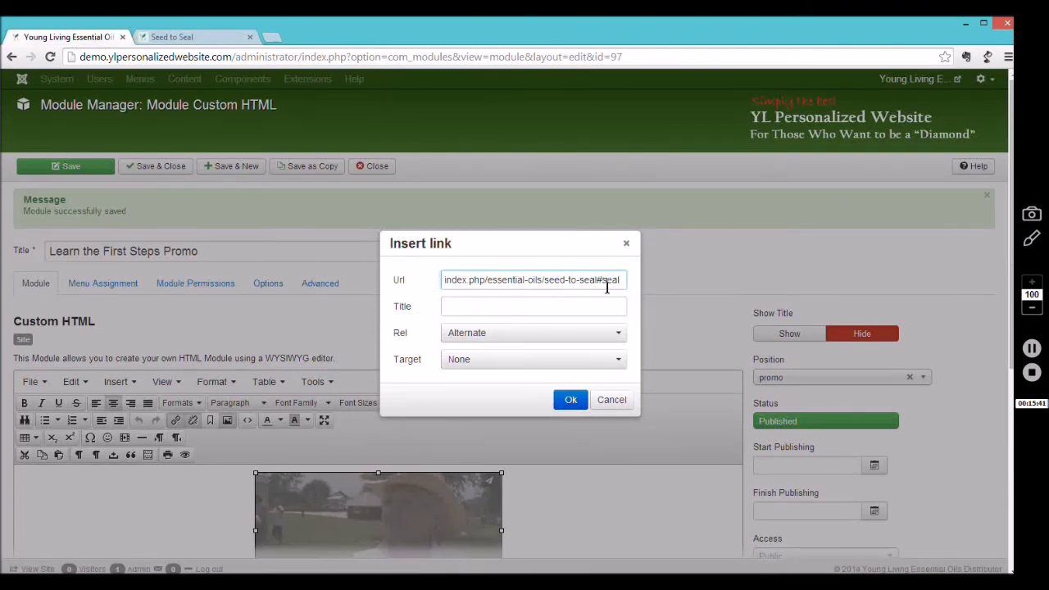
pyautogui.click(570, 400)
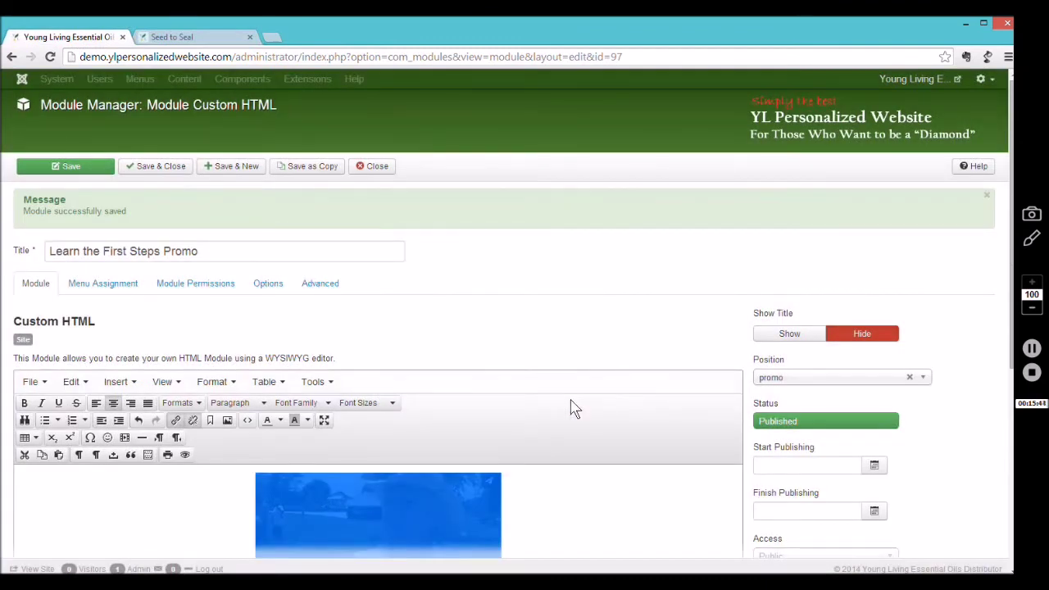
pyautogui.click(70, 167)
# - Test the "Learn the First Steps" promo picture's anchor link from the site's refreshed home page and return to the module's content
pyautogui.click(176, 34)
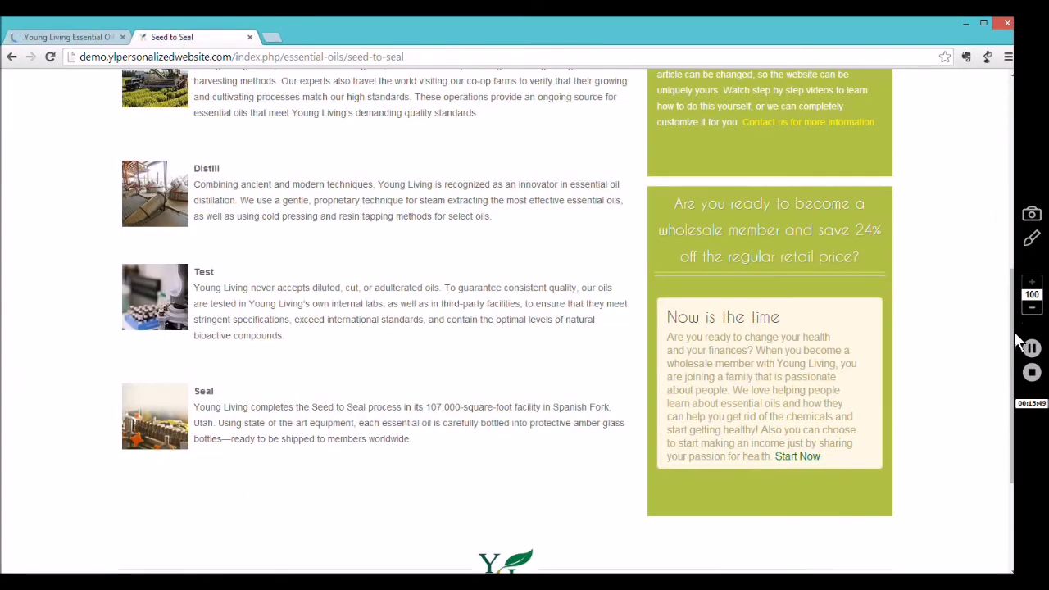
pyautogui.press('F5')
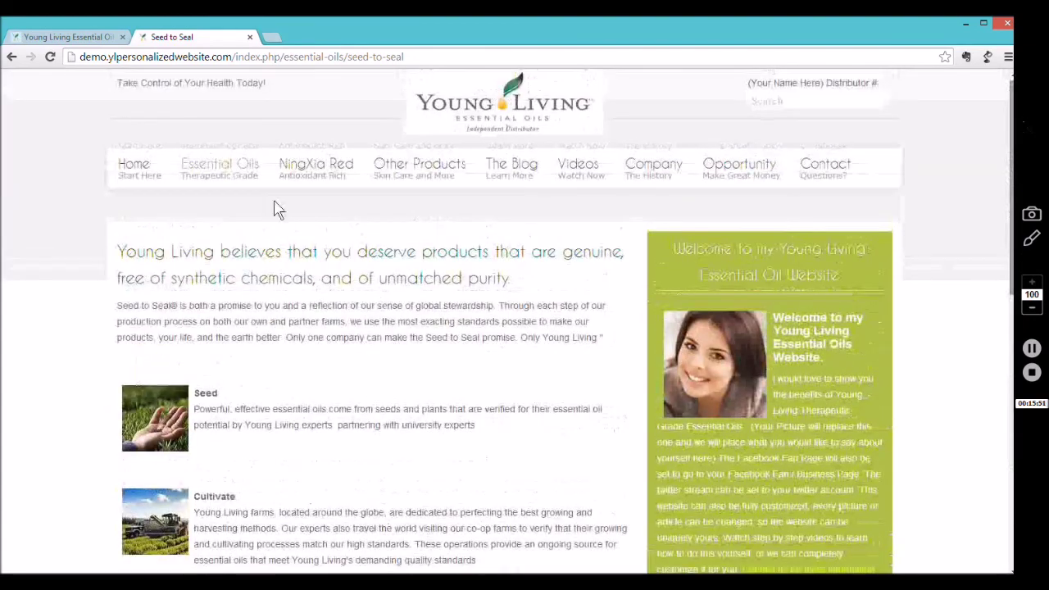
pyautogui.click(134, 170)
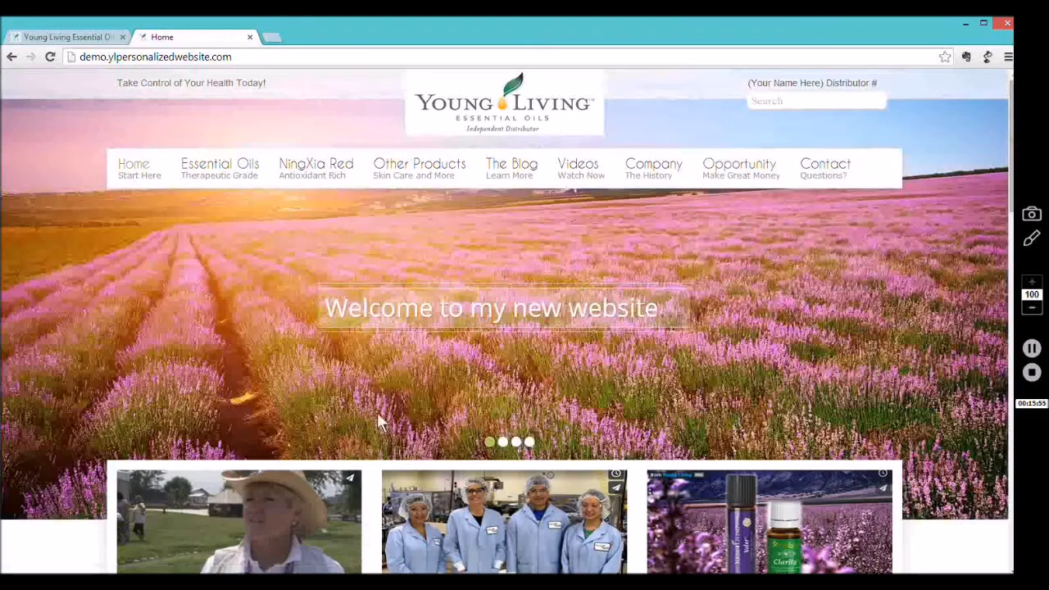
pyautogui.click(231, 505)
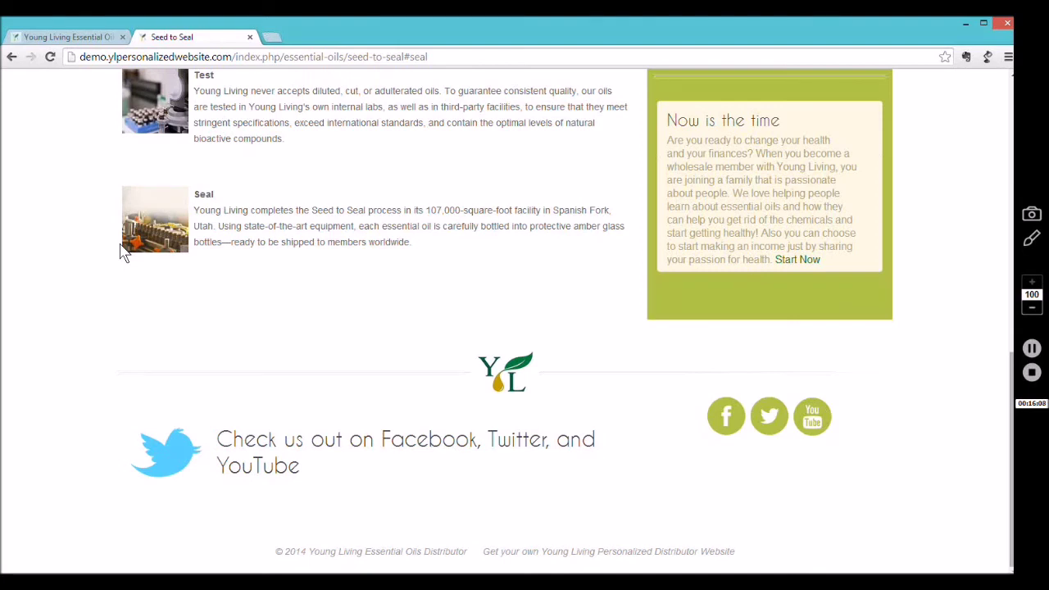
pyautogui.click(75, 38)
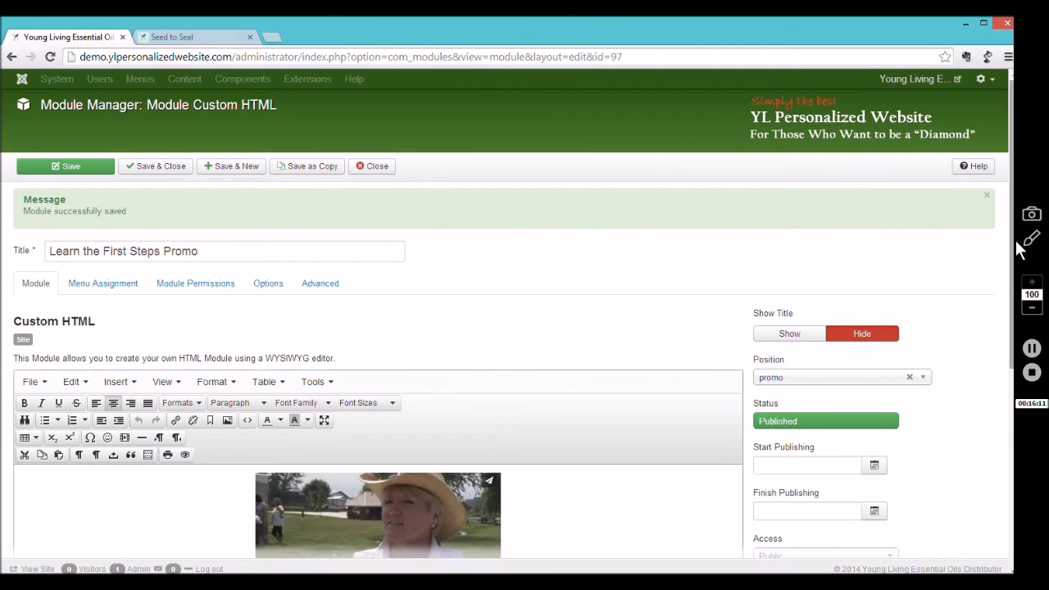
pyautogui.scroll(-3, 1010, 263)
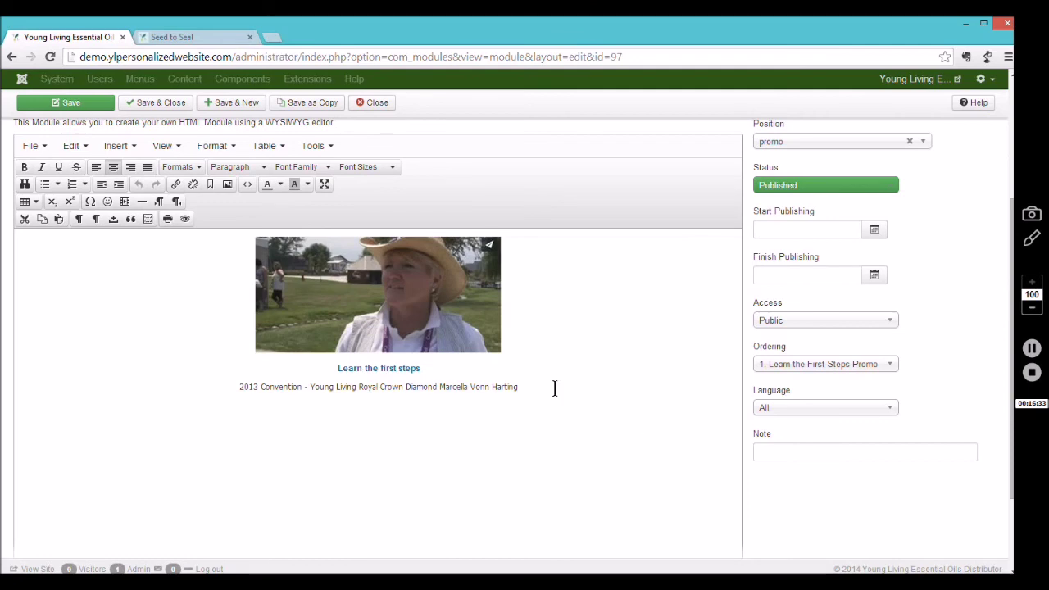
# - Visit the stock photo site 123rf.com in a separate browser tab and close it again
pyautogui.click(272, 37)
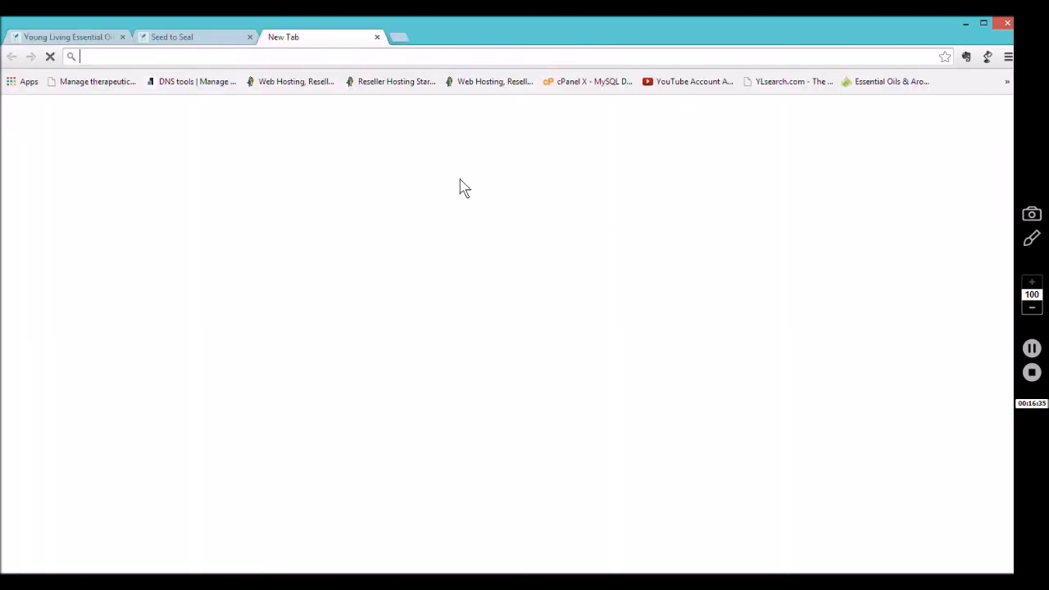
pyautogui.write('123rf.')
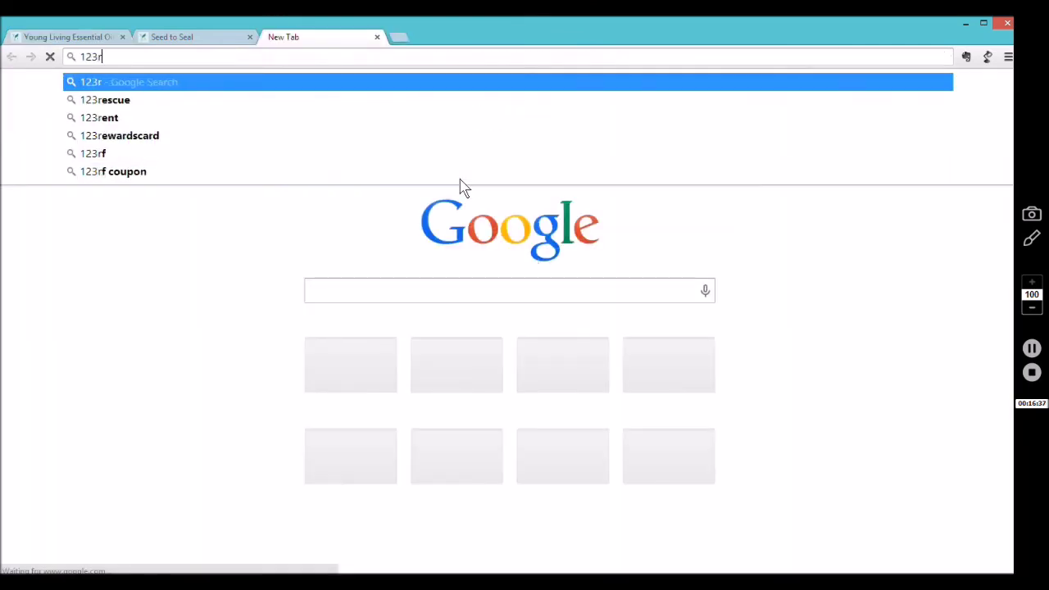
pyautogui.write('co')
pyautogui.press('Return')
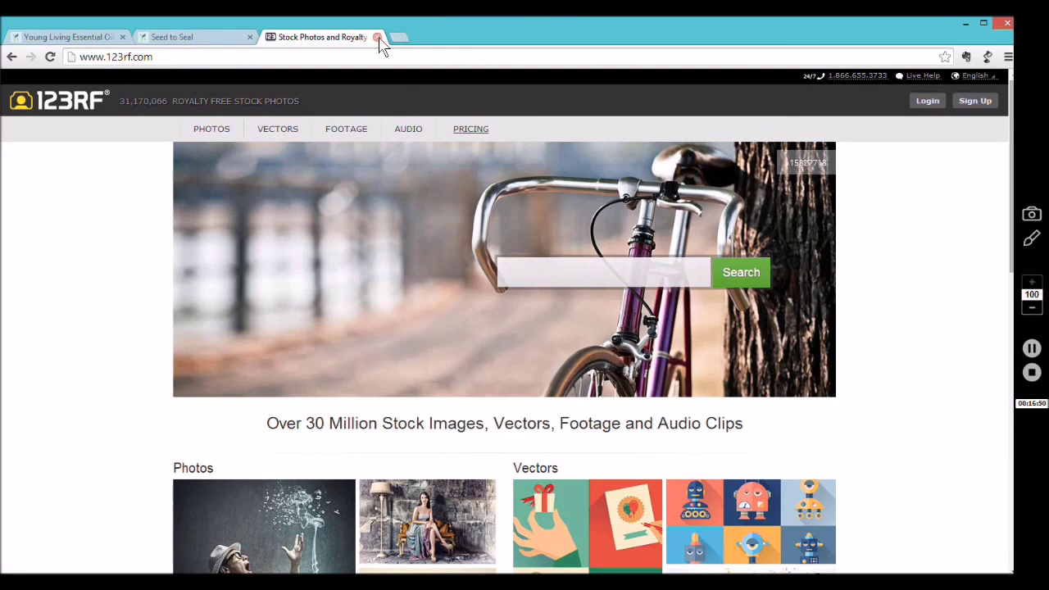
pyautogui.click(378, 39)
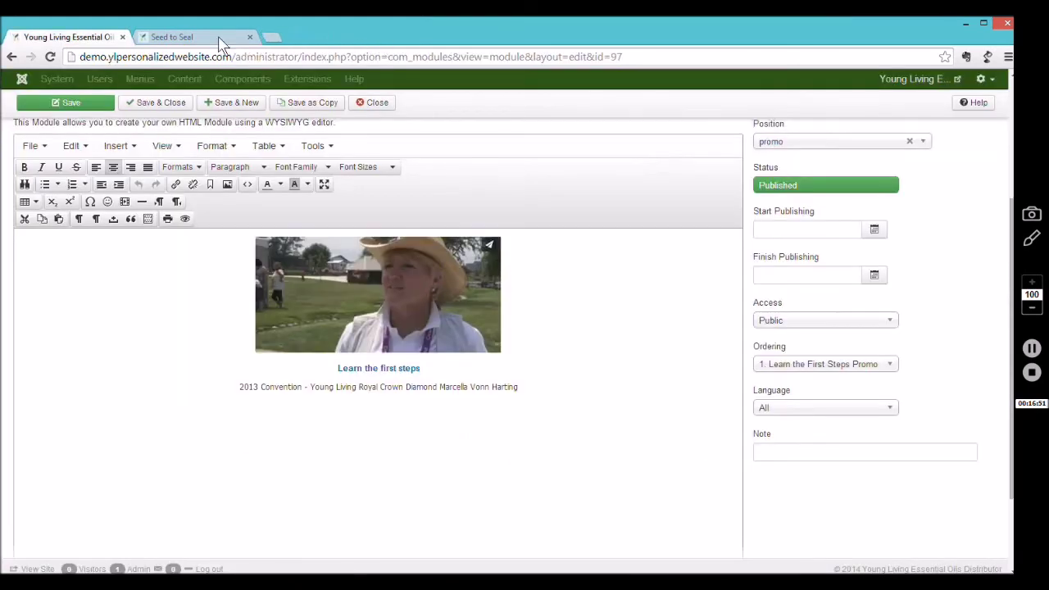
# - Look over the Seed to Seal page from its end back up to the heading and return to the promo module
pyautogui.click(219, 39)
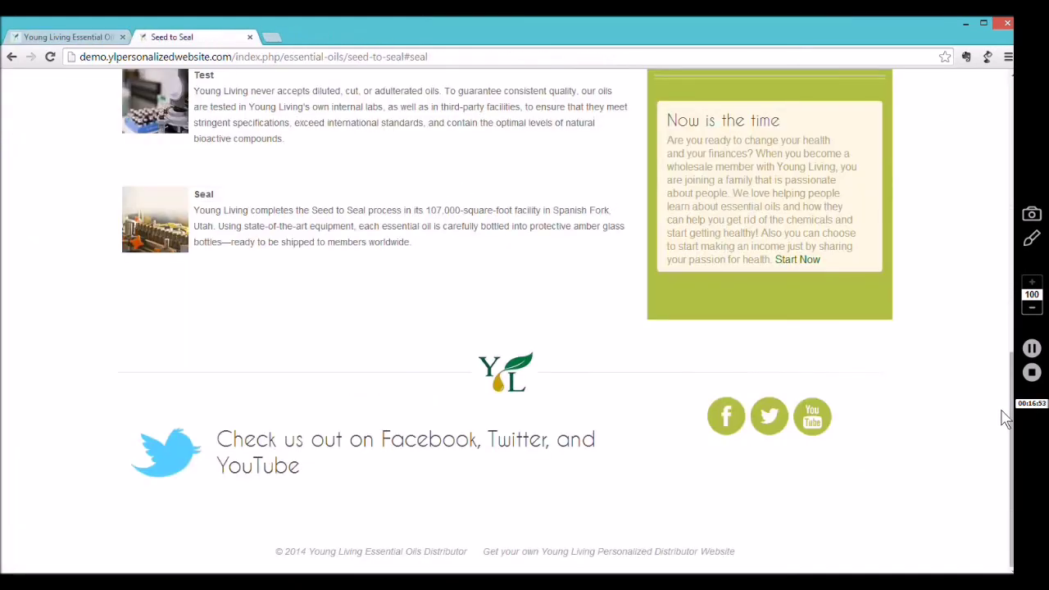
pyautogui.moveTo(1014, 431); pyautogui.dragTo(1015, 82)
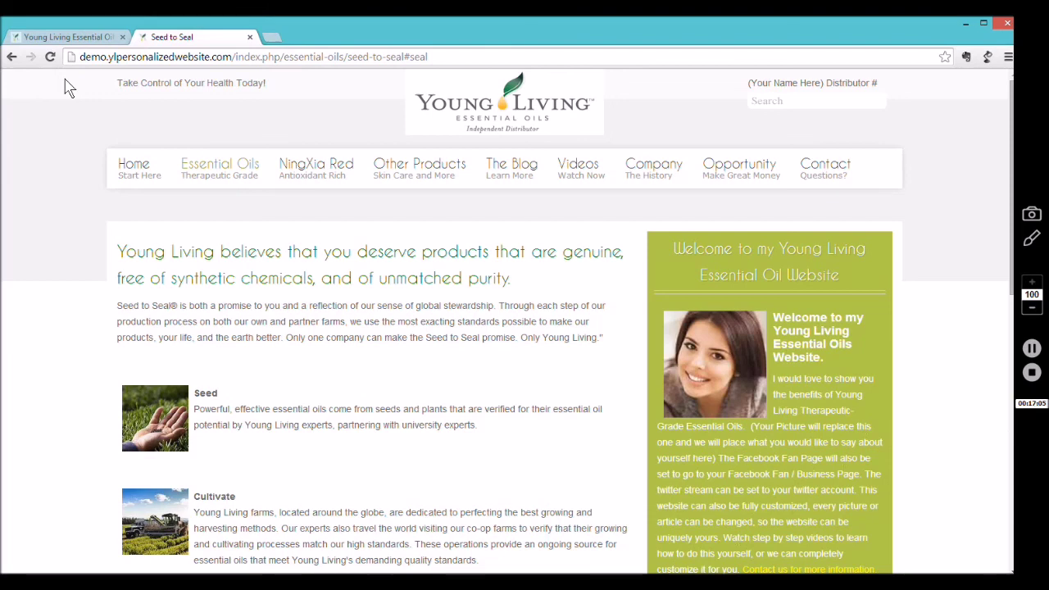
pyautogui.click(66, 37)
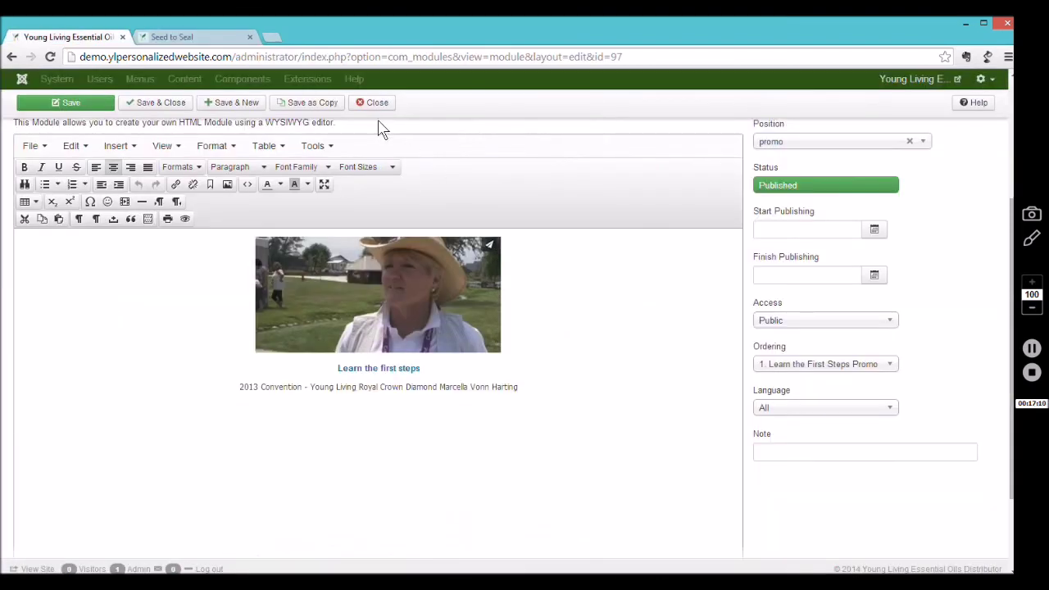